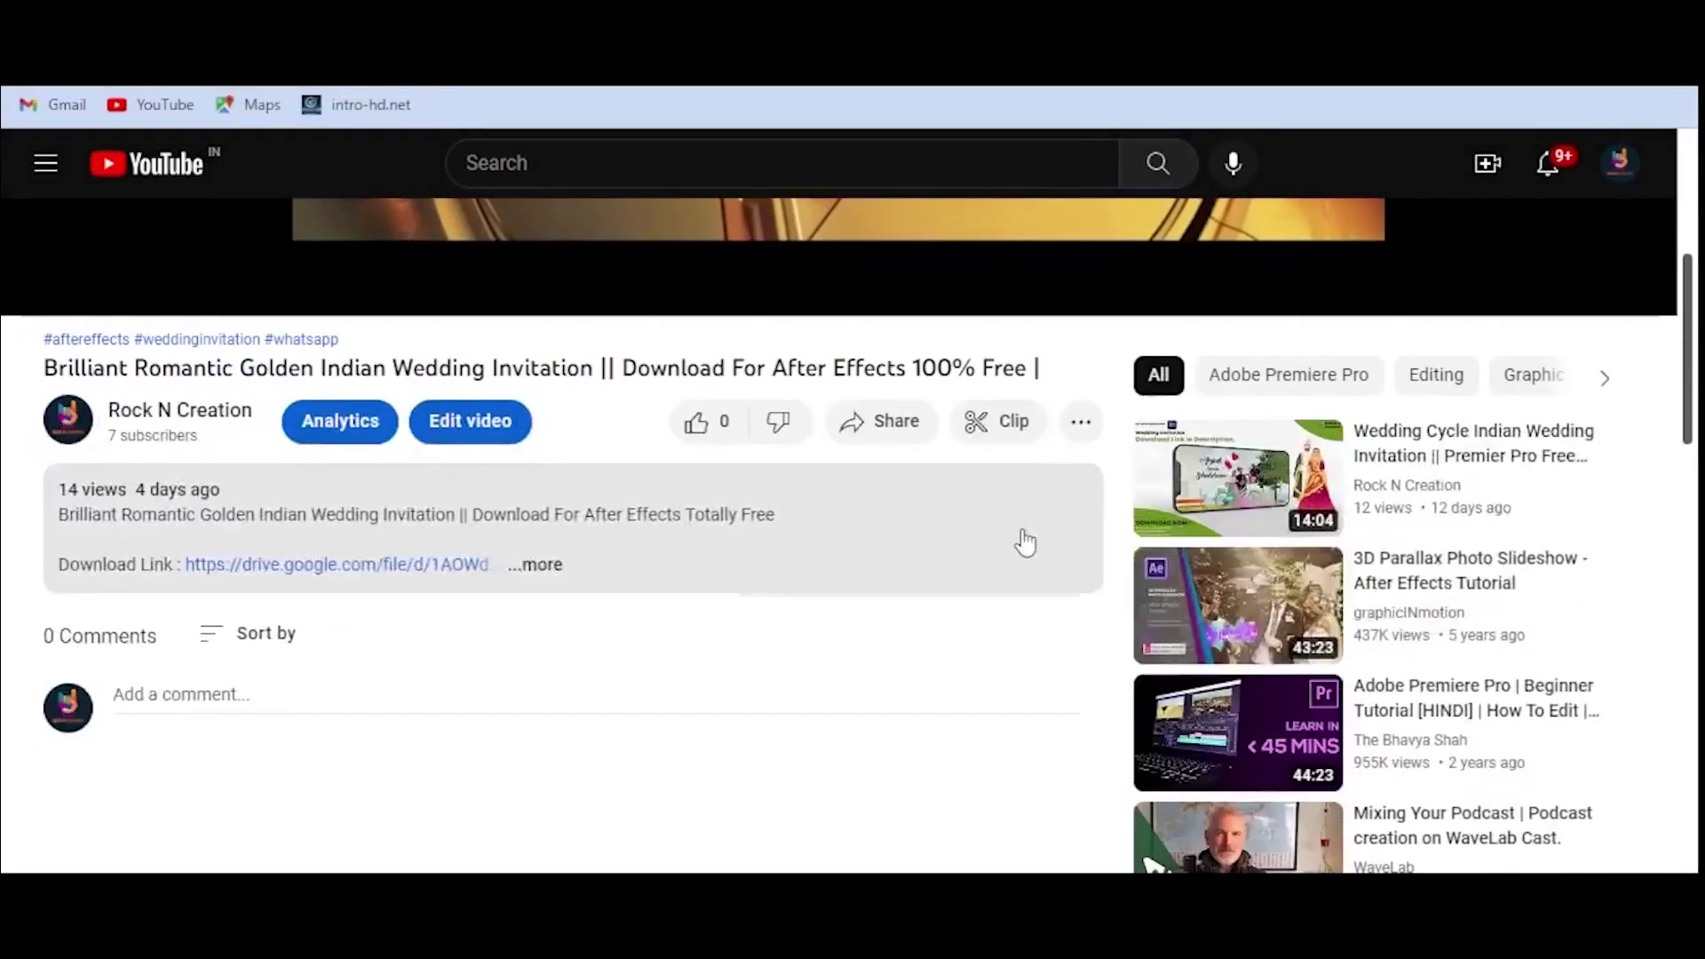
Step: Download Brilliant Romantic Golden Wedding Invitation.zip (102M) from the Google Drive link, bypassing the virus-scan warning
click(545, 566)
click(363, 570)
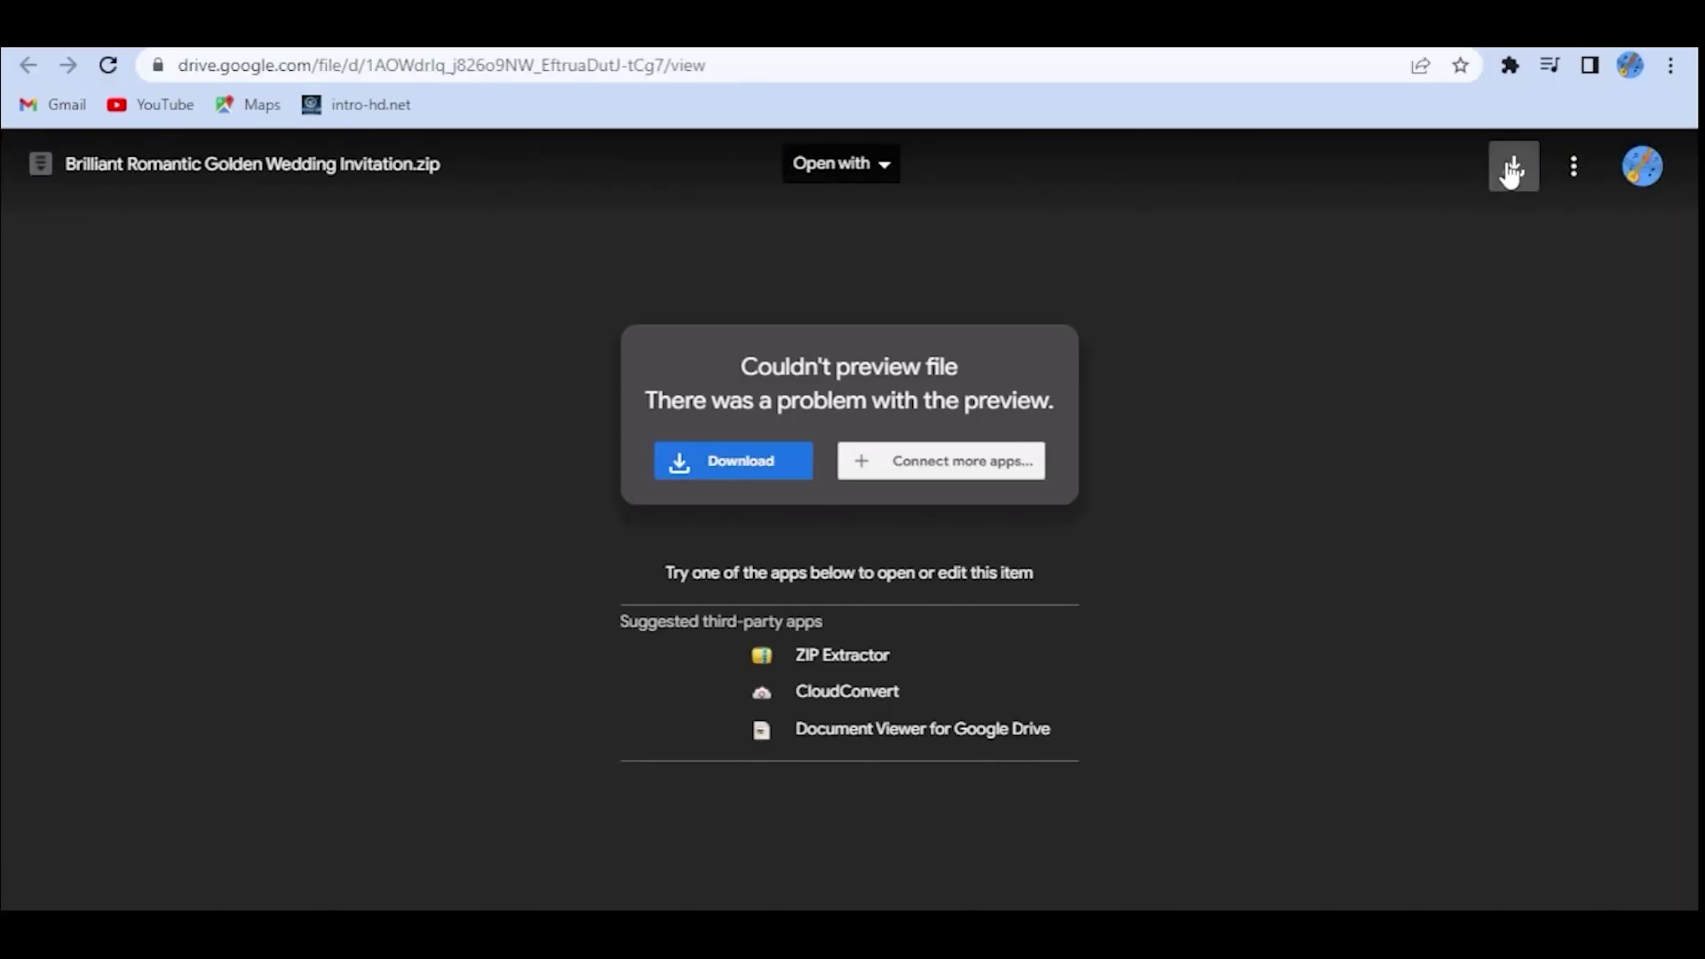
click(1512, 160)
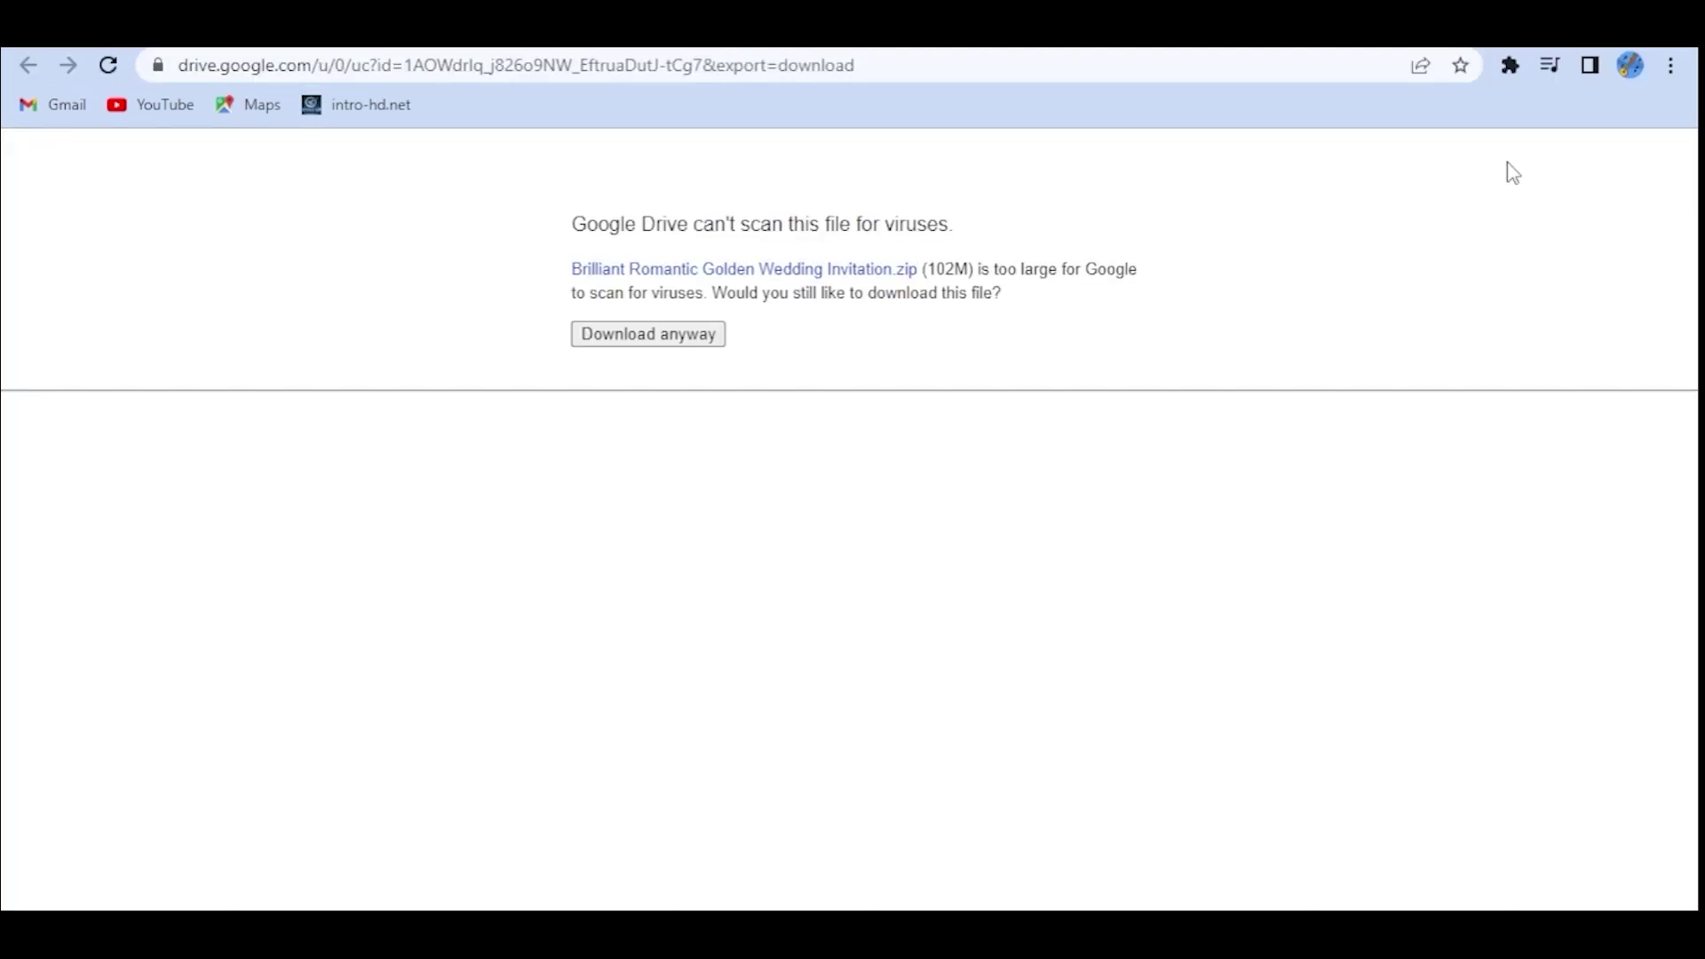
click(648, 342)
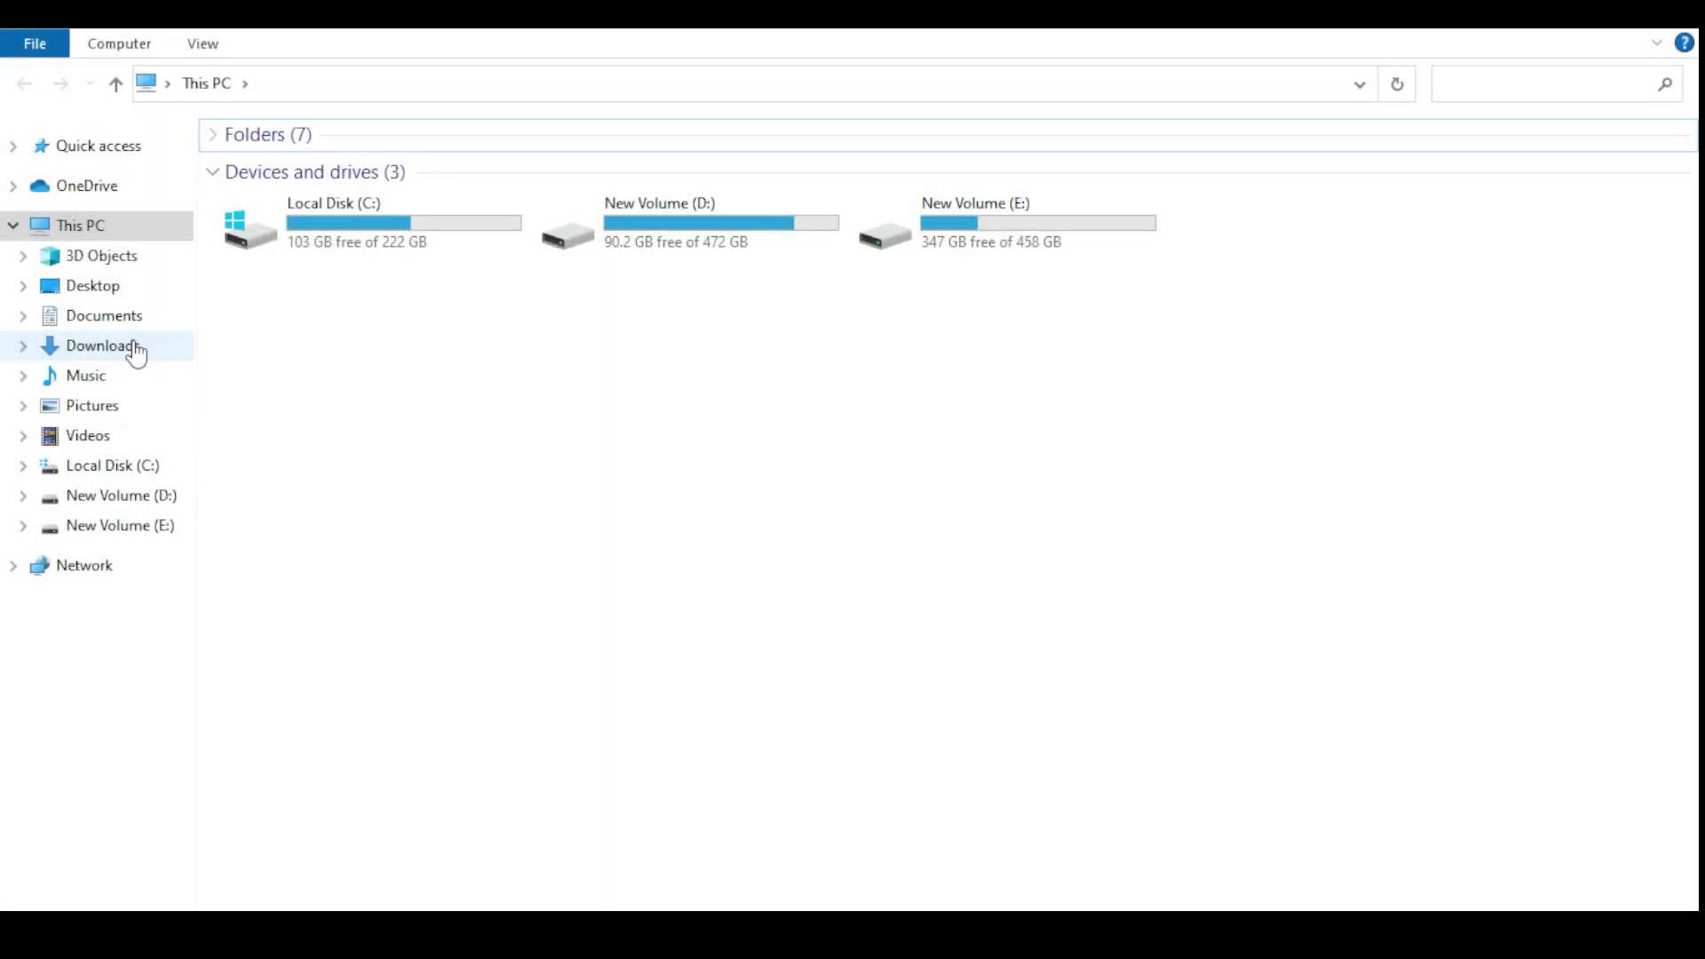
click(135, 348)
click(954, 184)
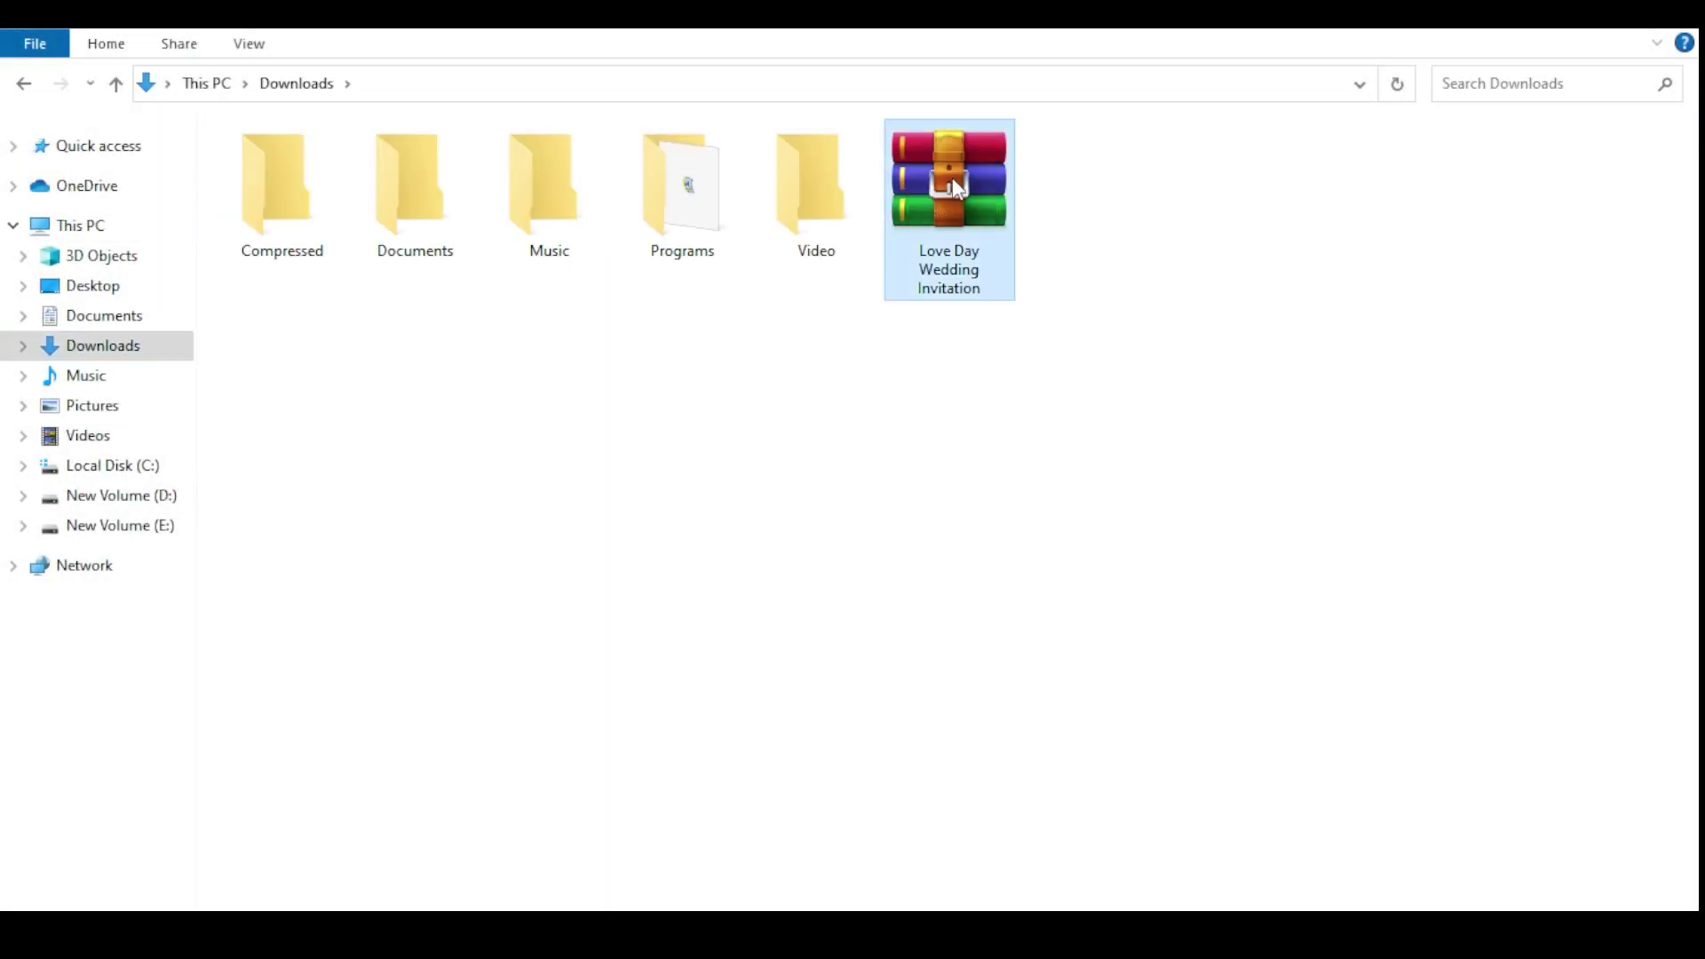
Step: Move the Love Day Wedding Invitation archive from Downloads to New Volume (D:)
right_click(956, 184)
click(1009, 551)
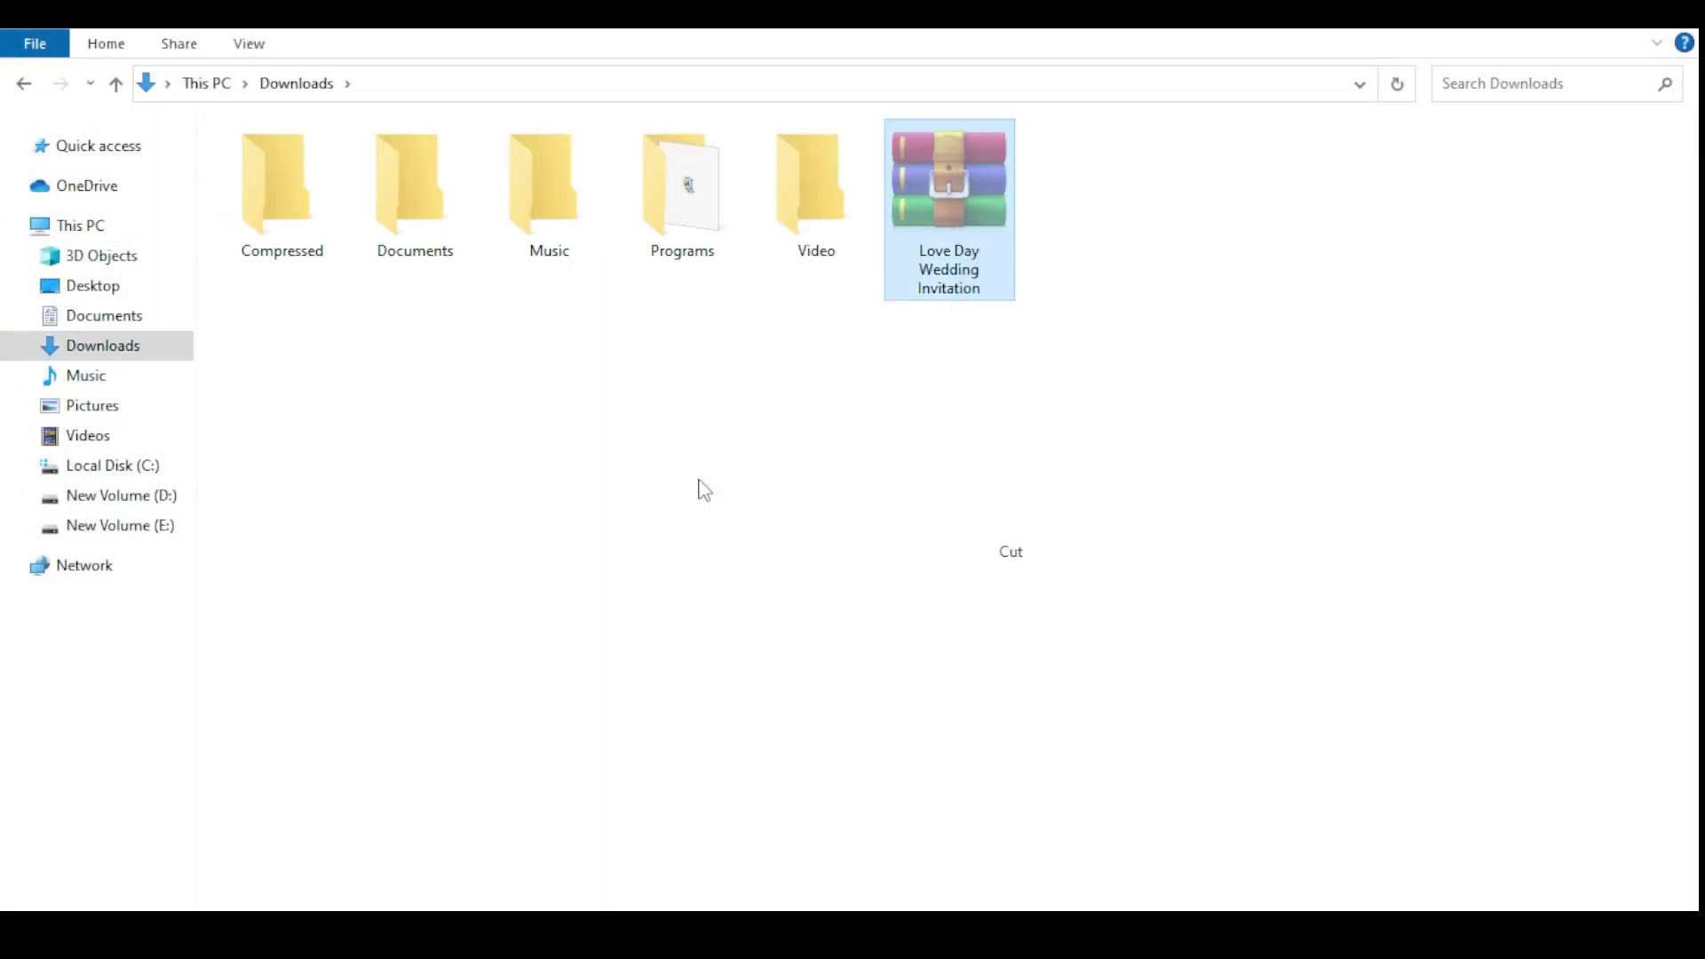
click(151, 498)
right_click(913, 332)
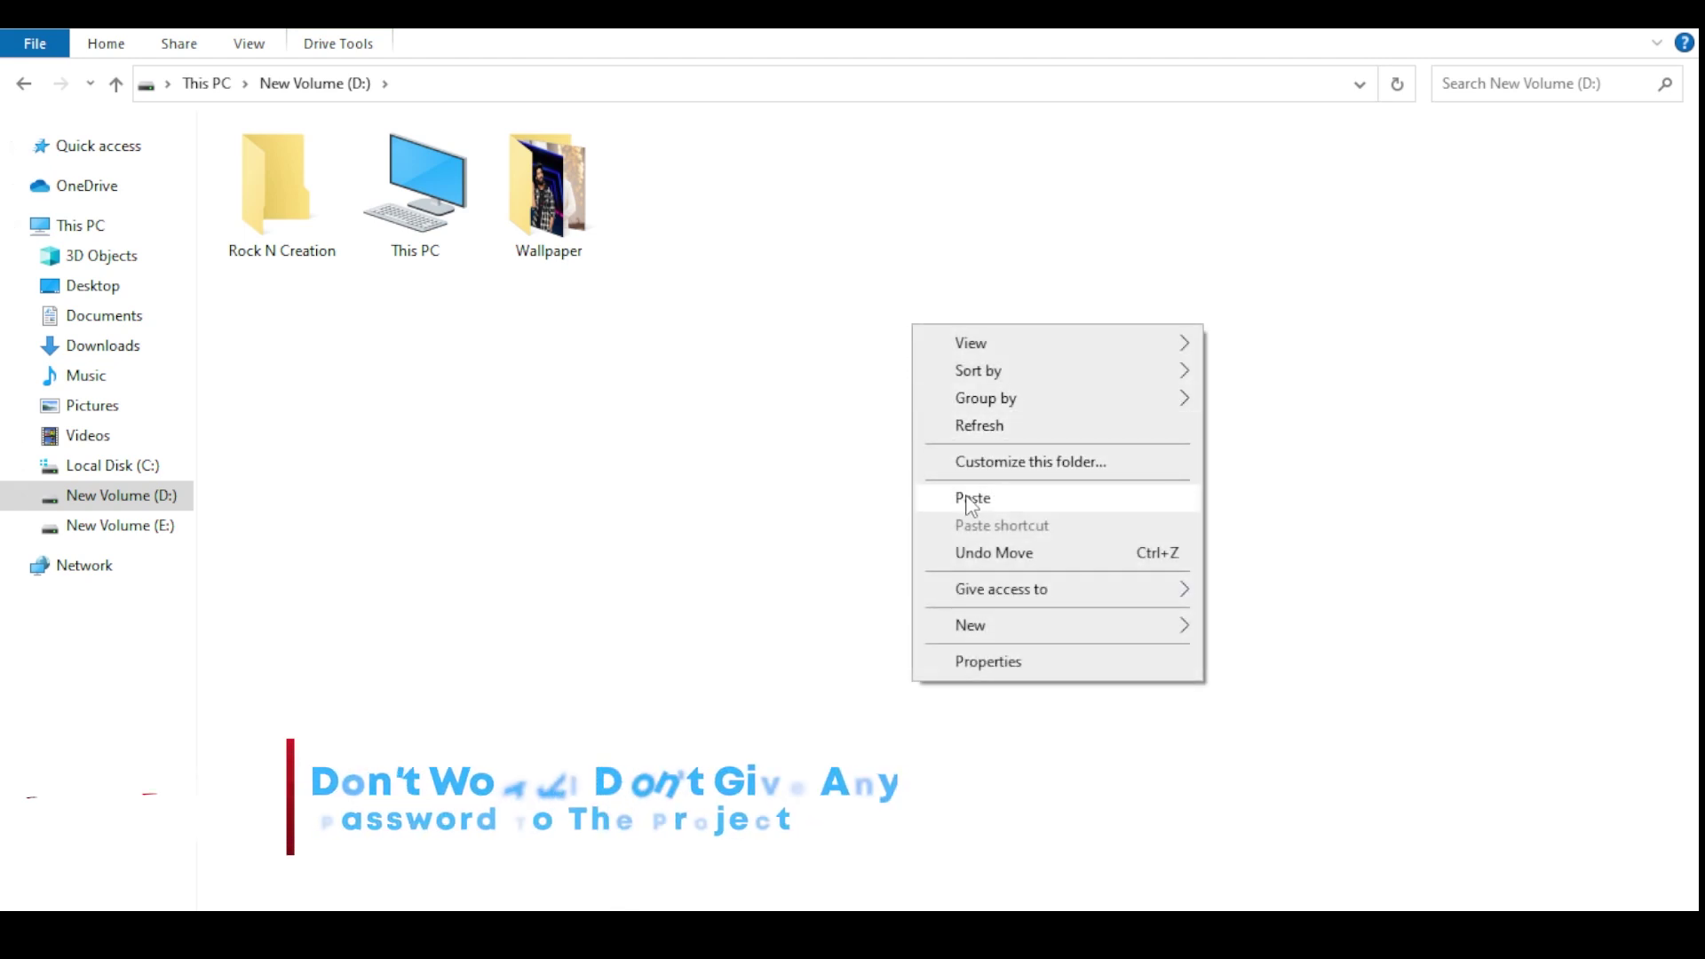
click(971, 492)
Step: Extract the archive on D: and open the Love Day Wedding Invitation folder
right_click(692, 180)
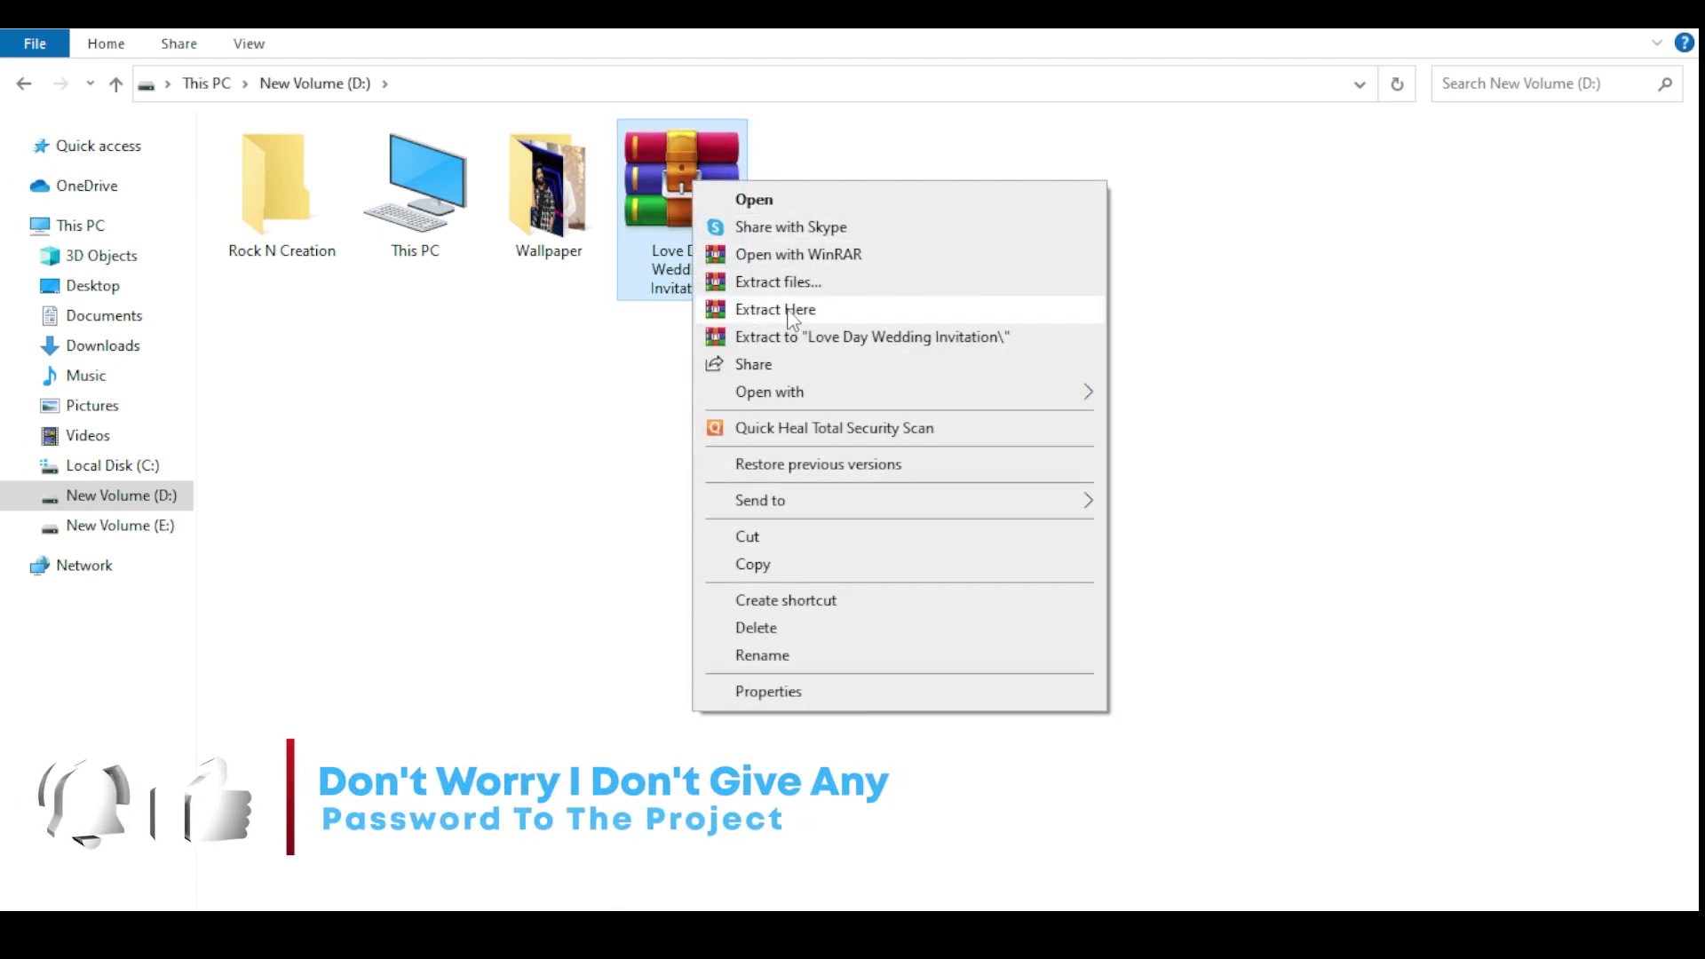
click(790, 311)
click(863, 251)
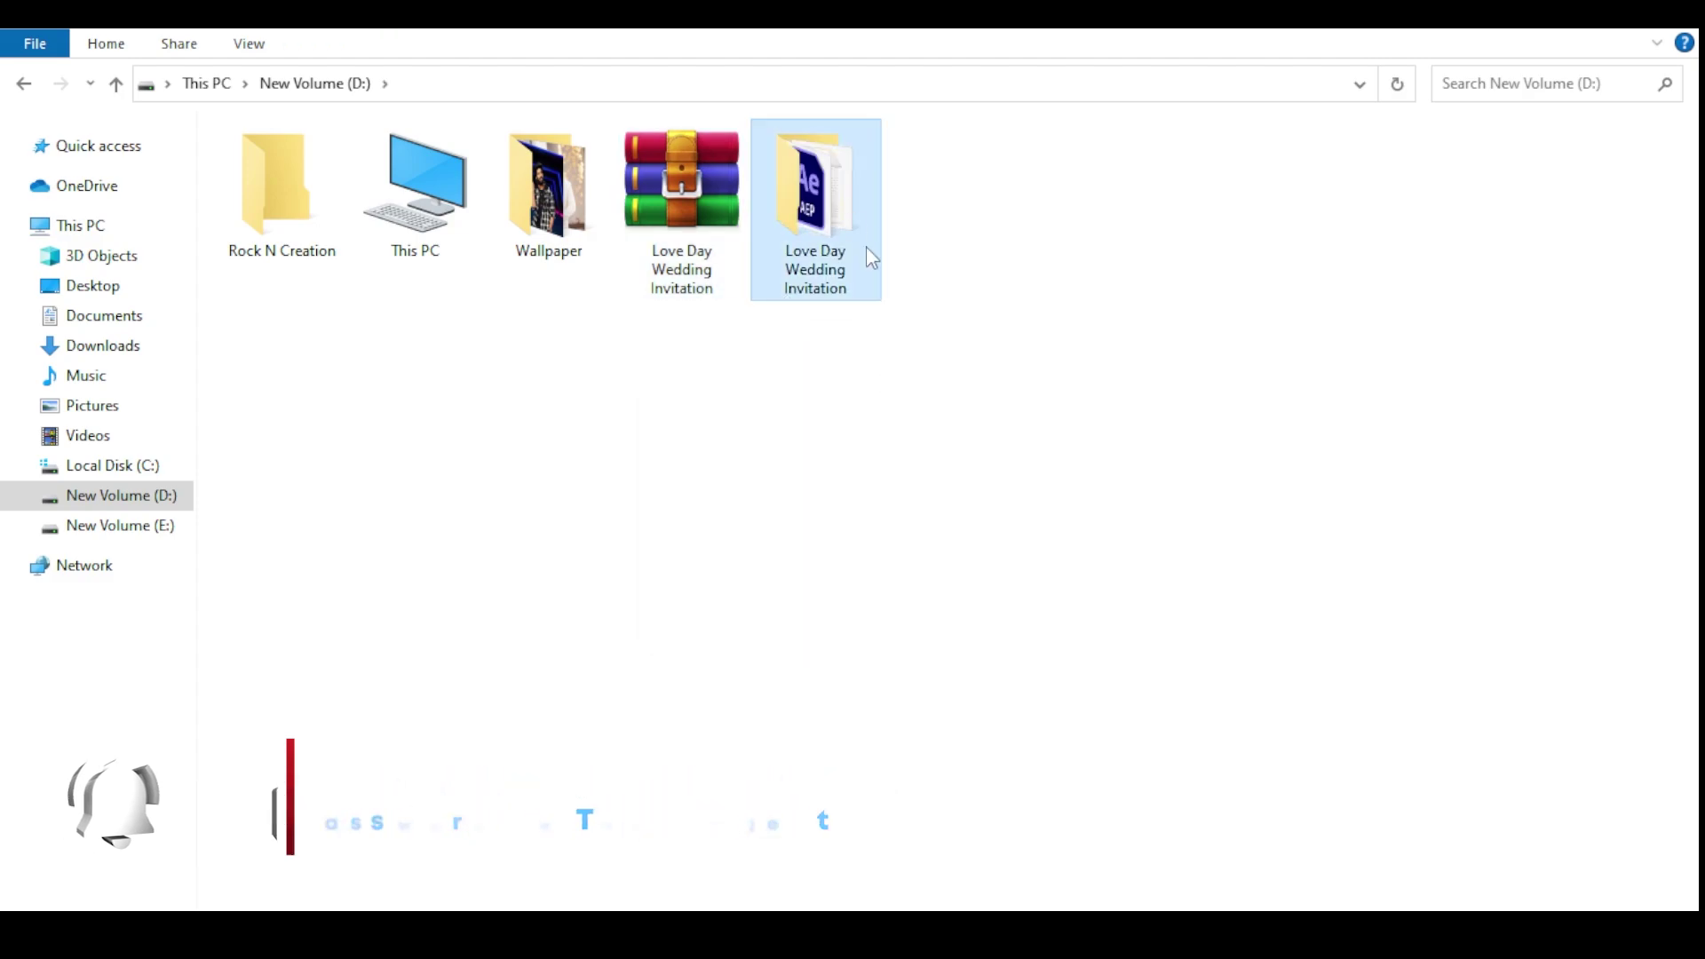
double_click(815, 258)
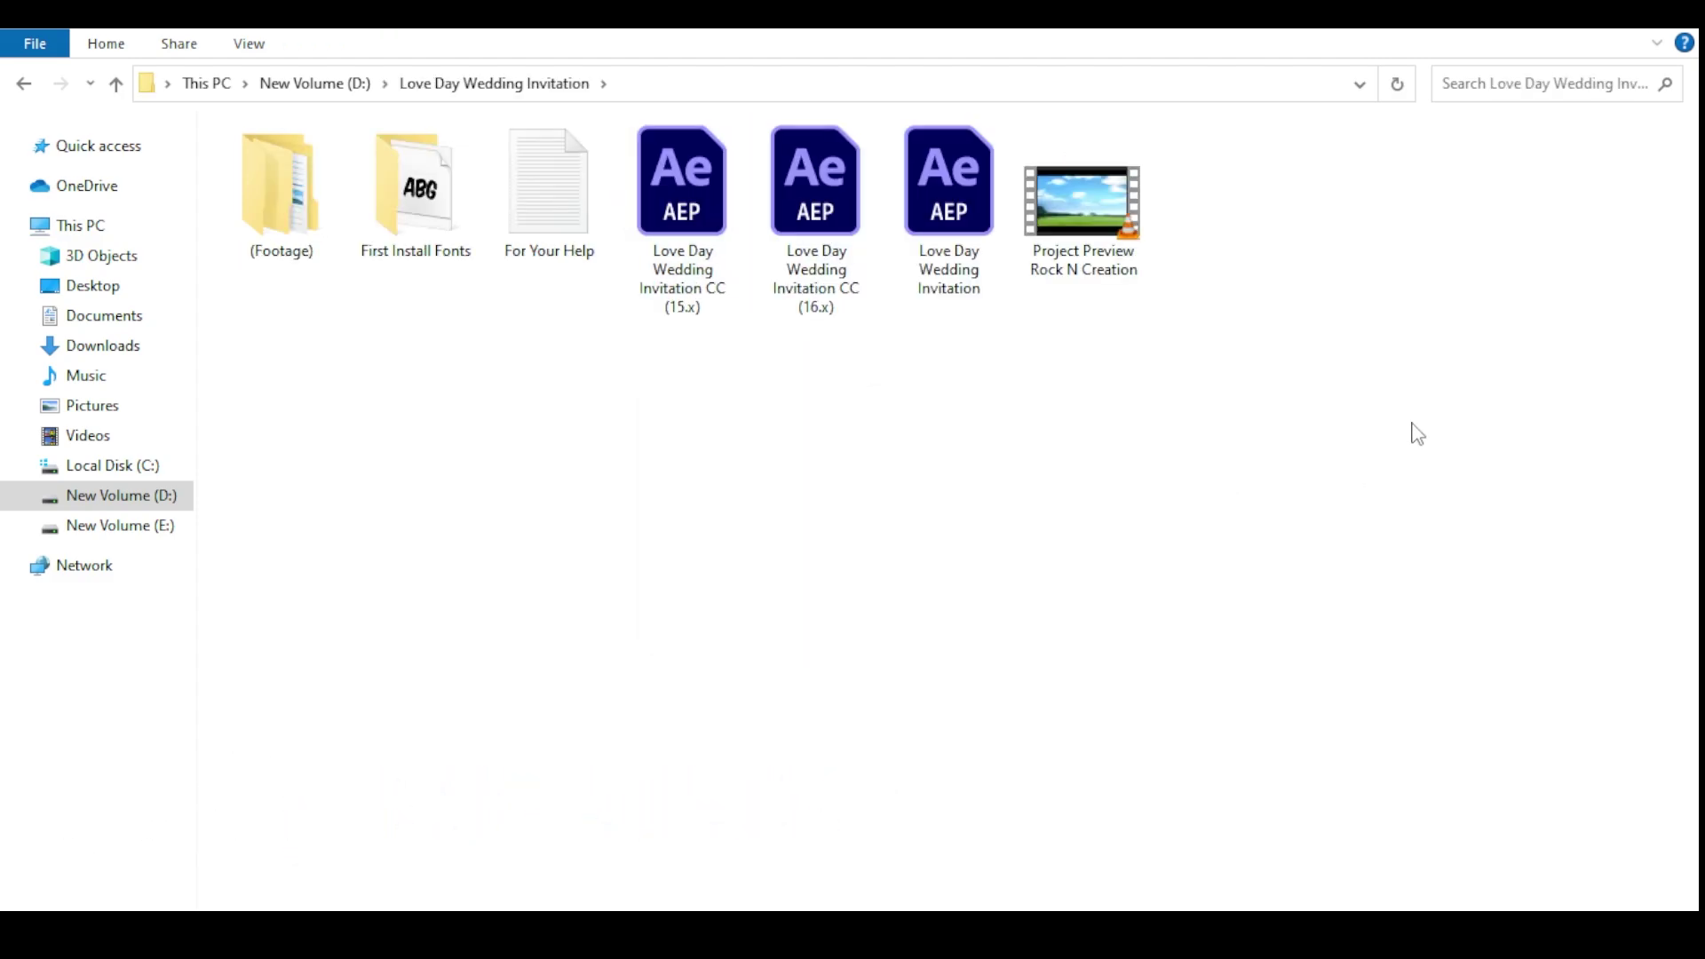
Step: Install the font from First Install Fonts, replacing the existing copy, then look over the project files
double_click(434, 222)
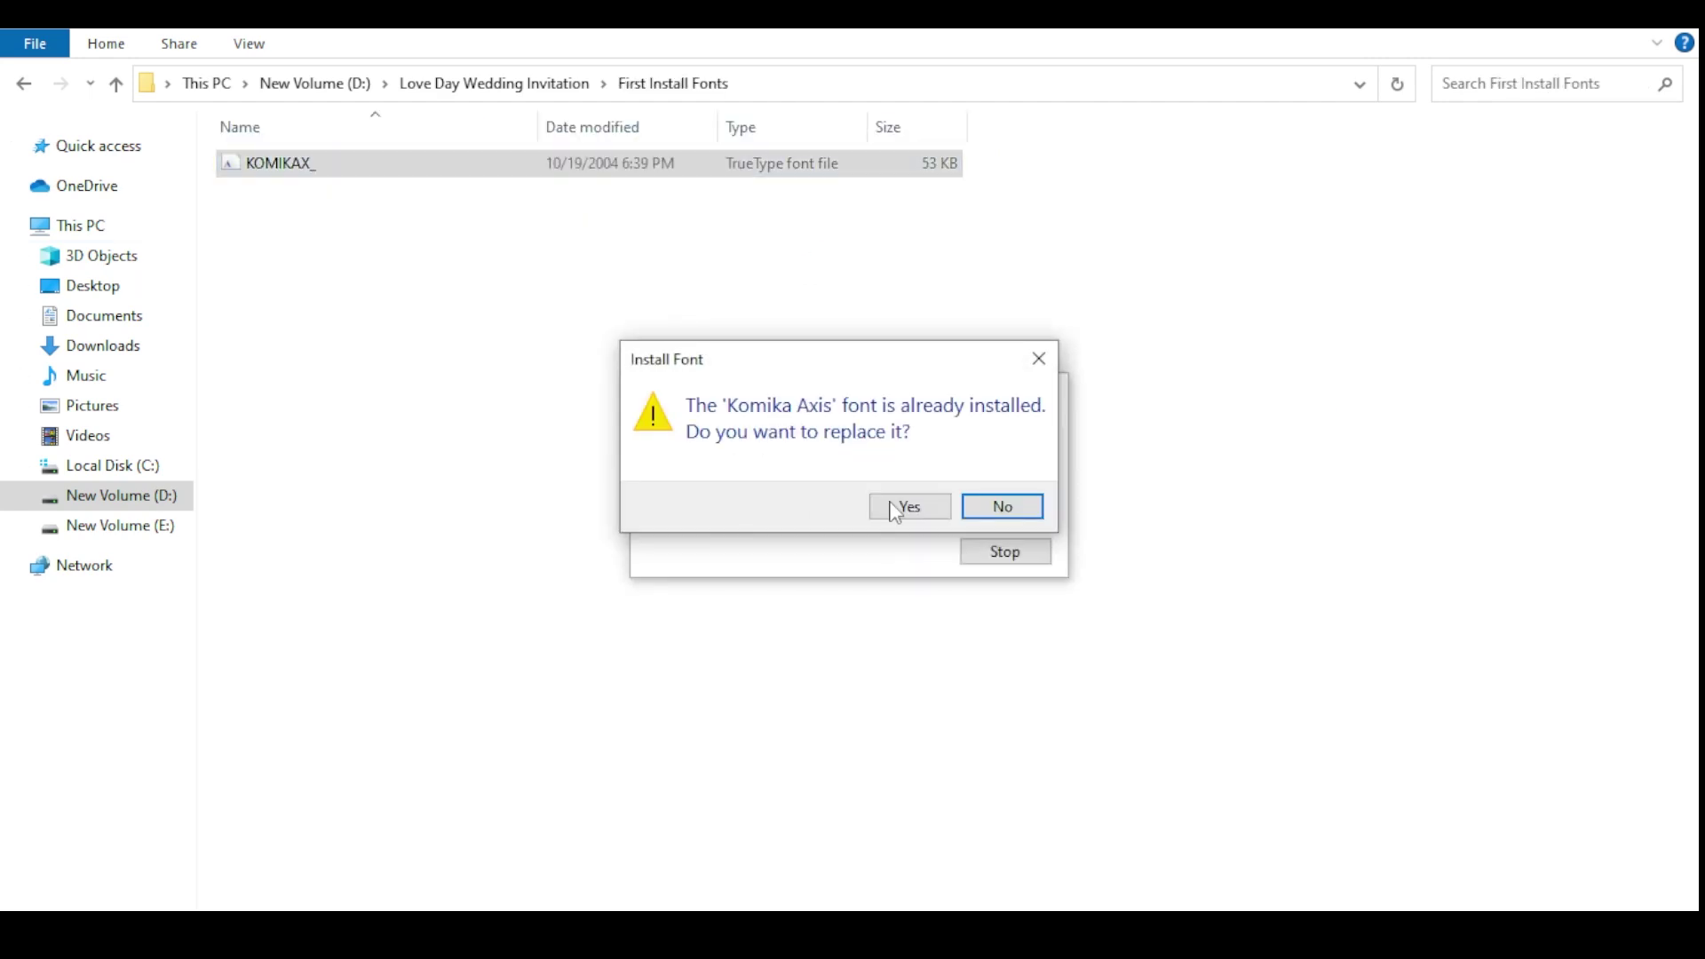
click(909, 506)
key(alt+Left)
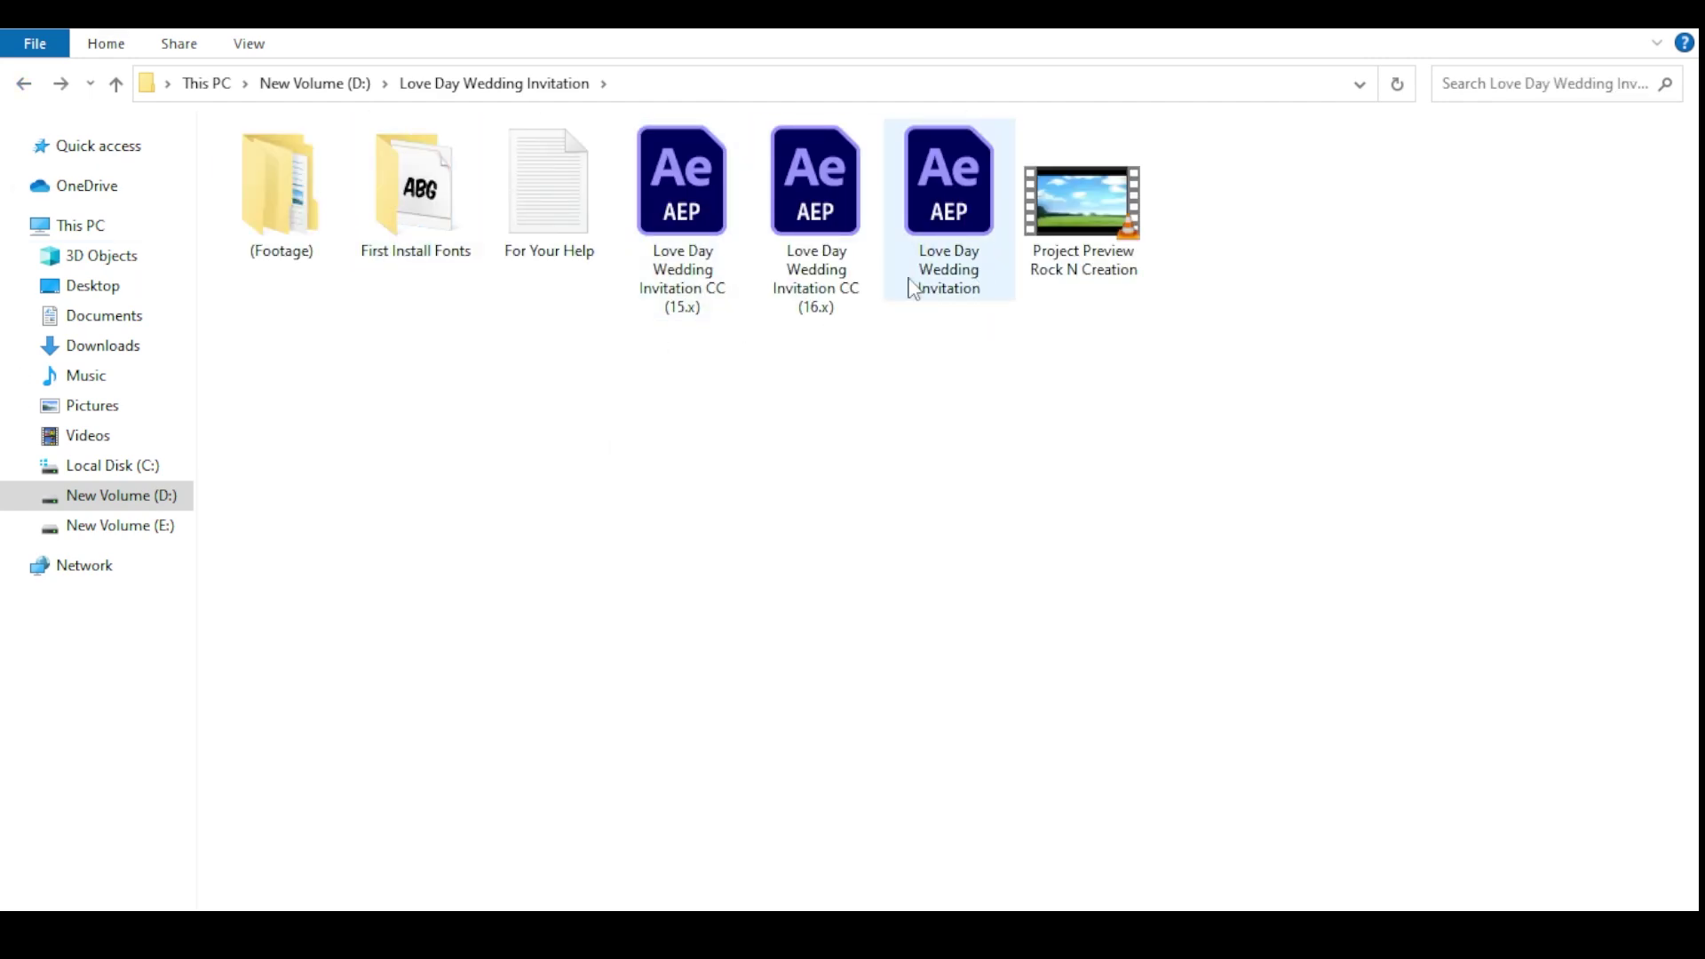
click(693, 322)
click(823, 311)
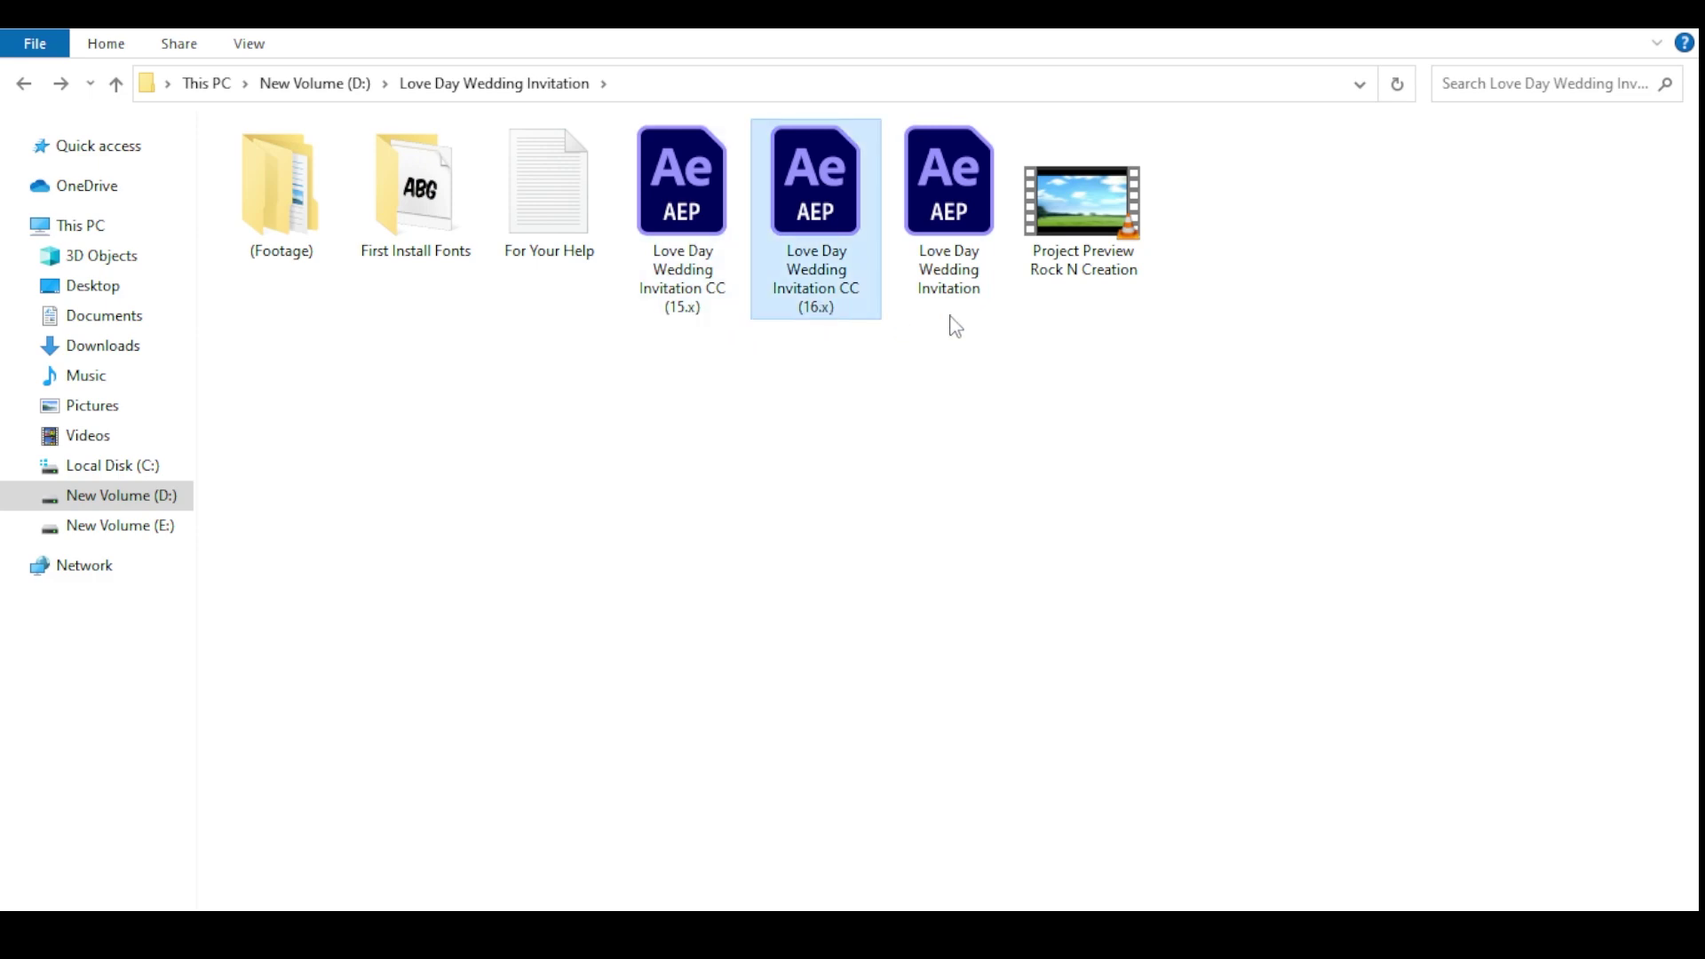
click(842, 370)
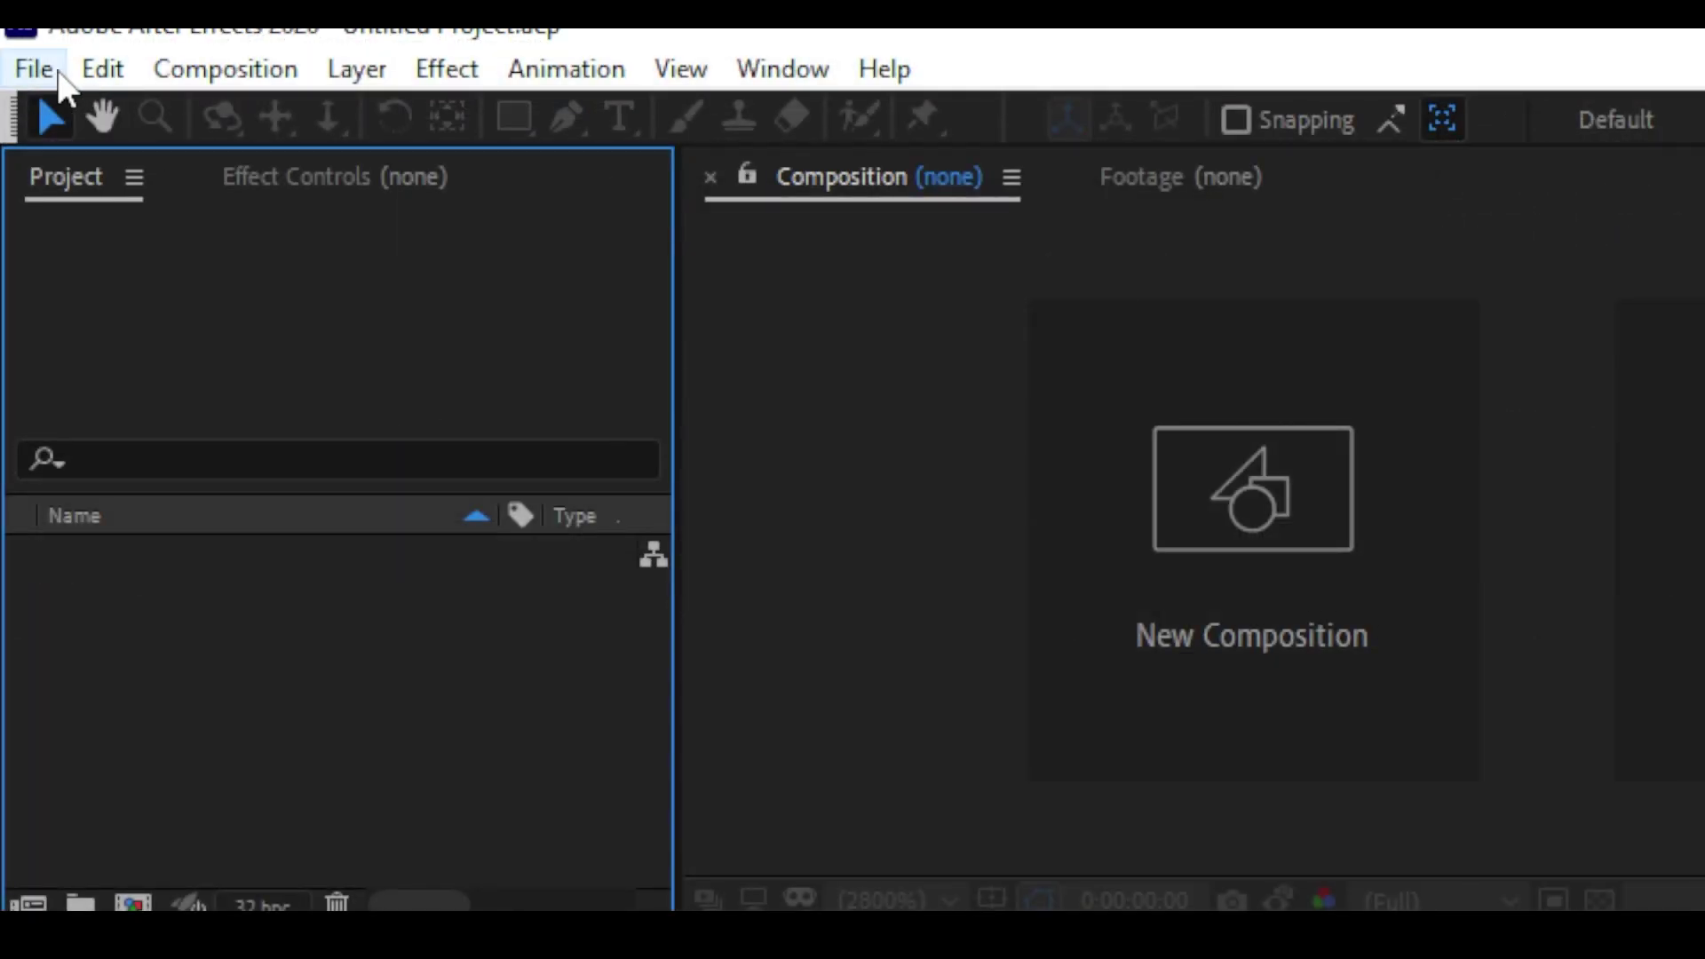
Step: Open the Love Day Wedding Invitation project from D:\Love Day Wedding Invitation via File > Open Project
click(53, 71)
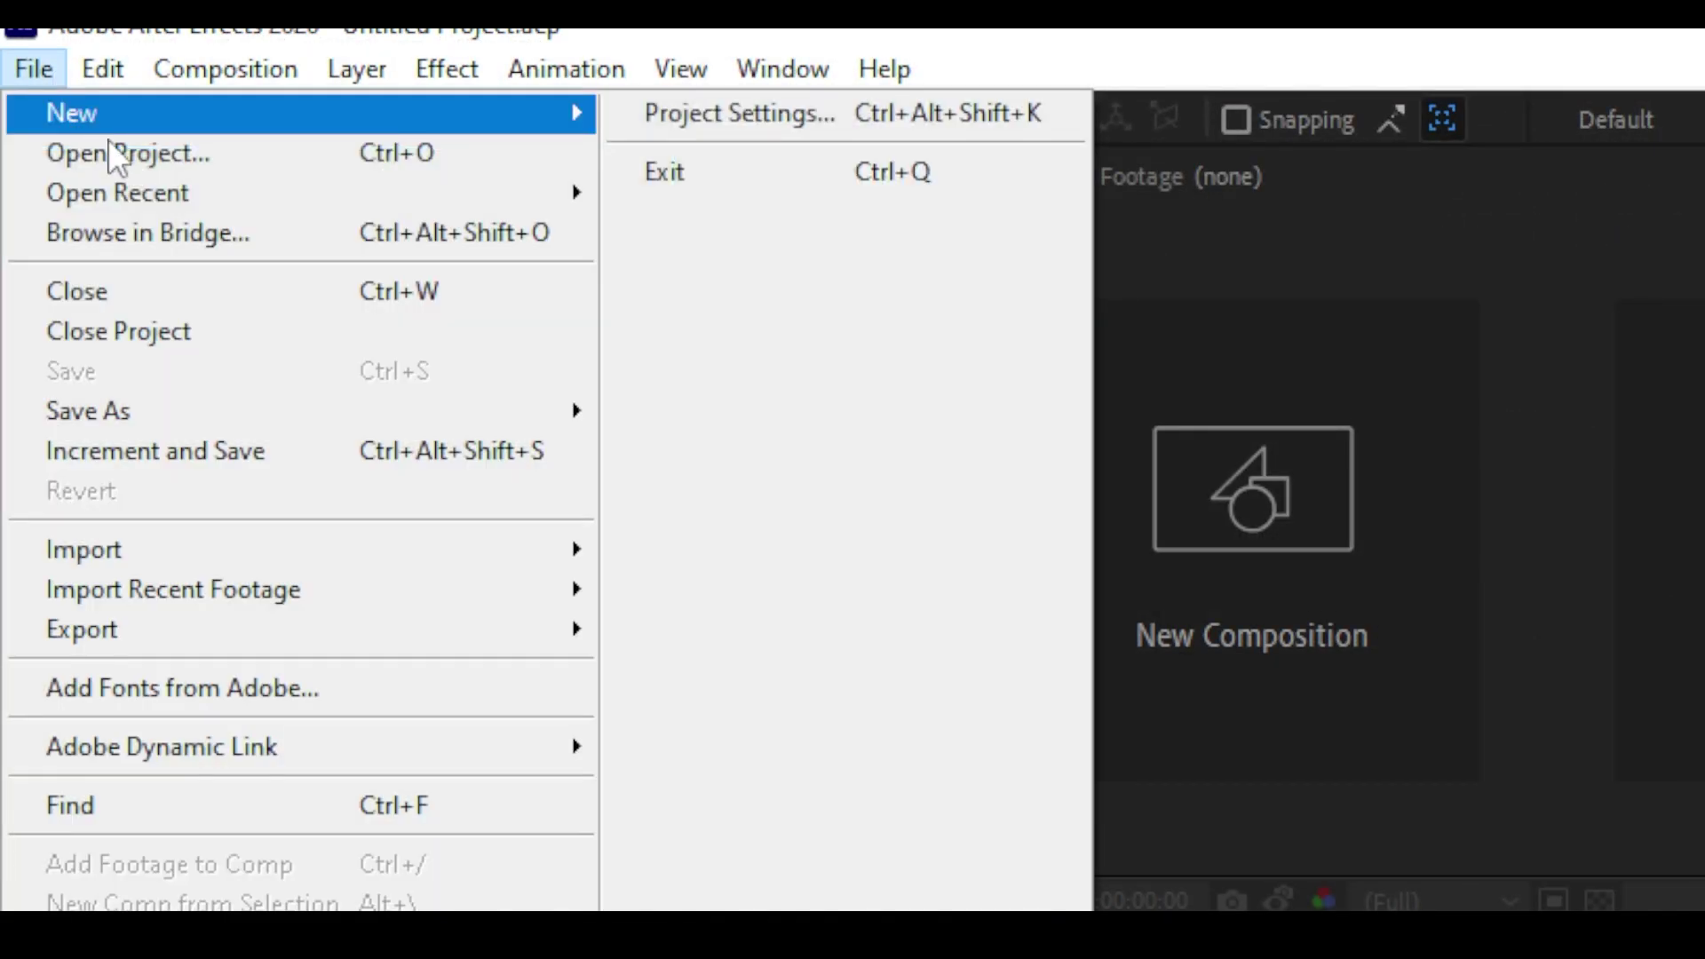
click(131, 150)
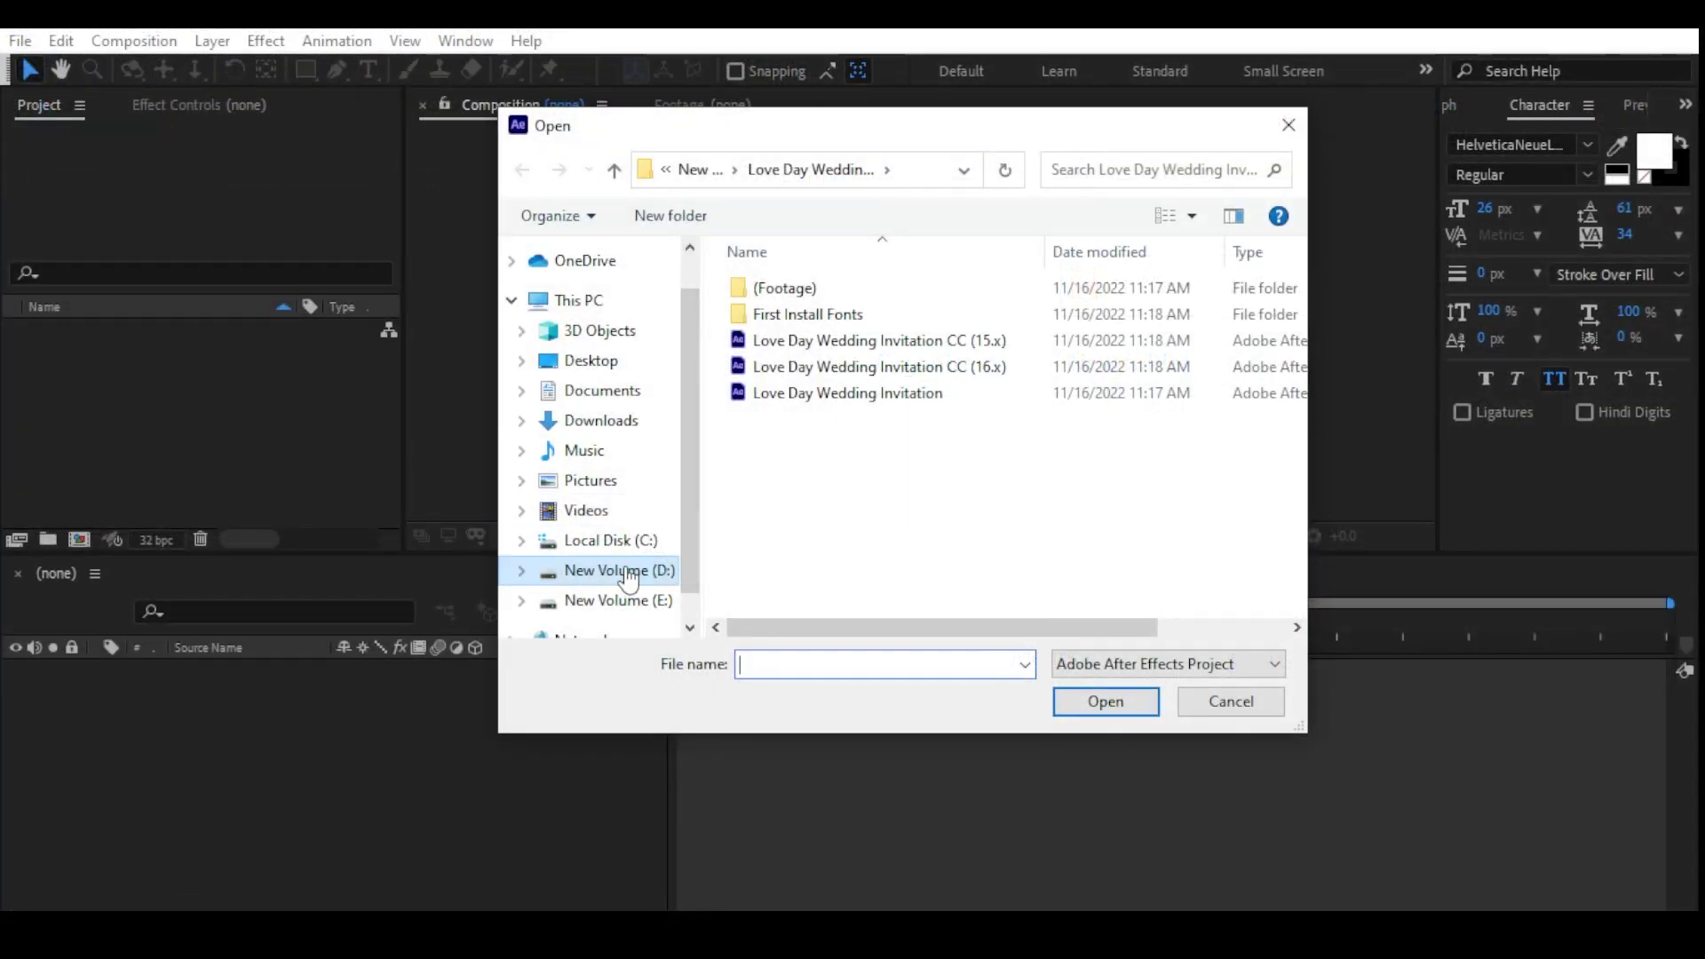
click(625, 579)
double_click(771, 404)
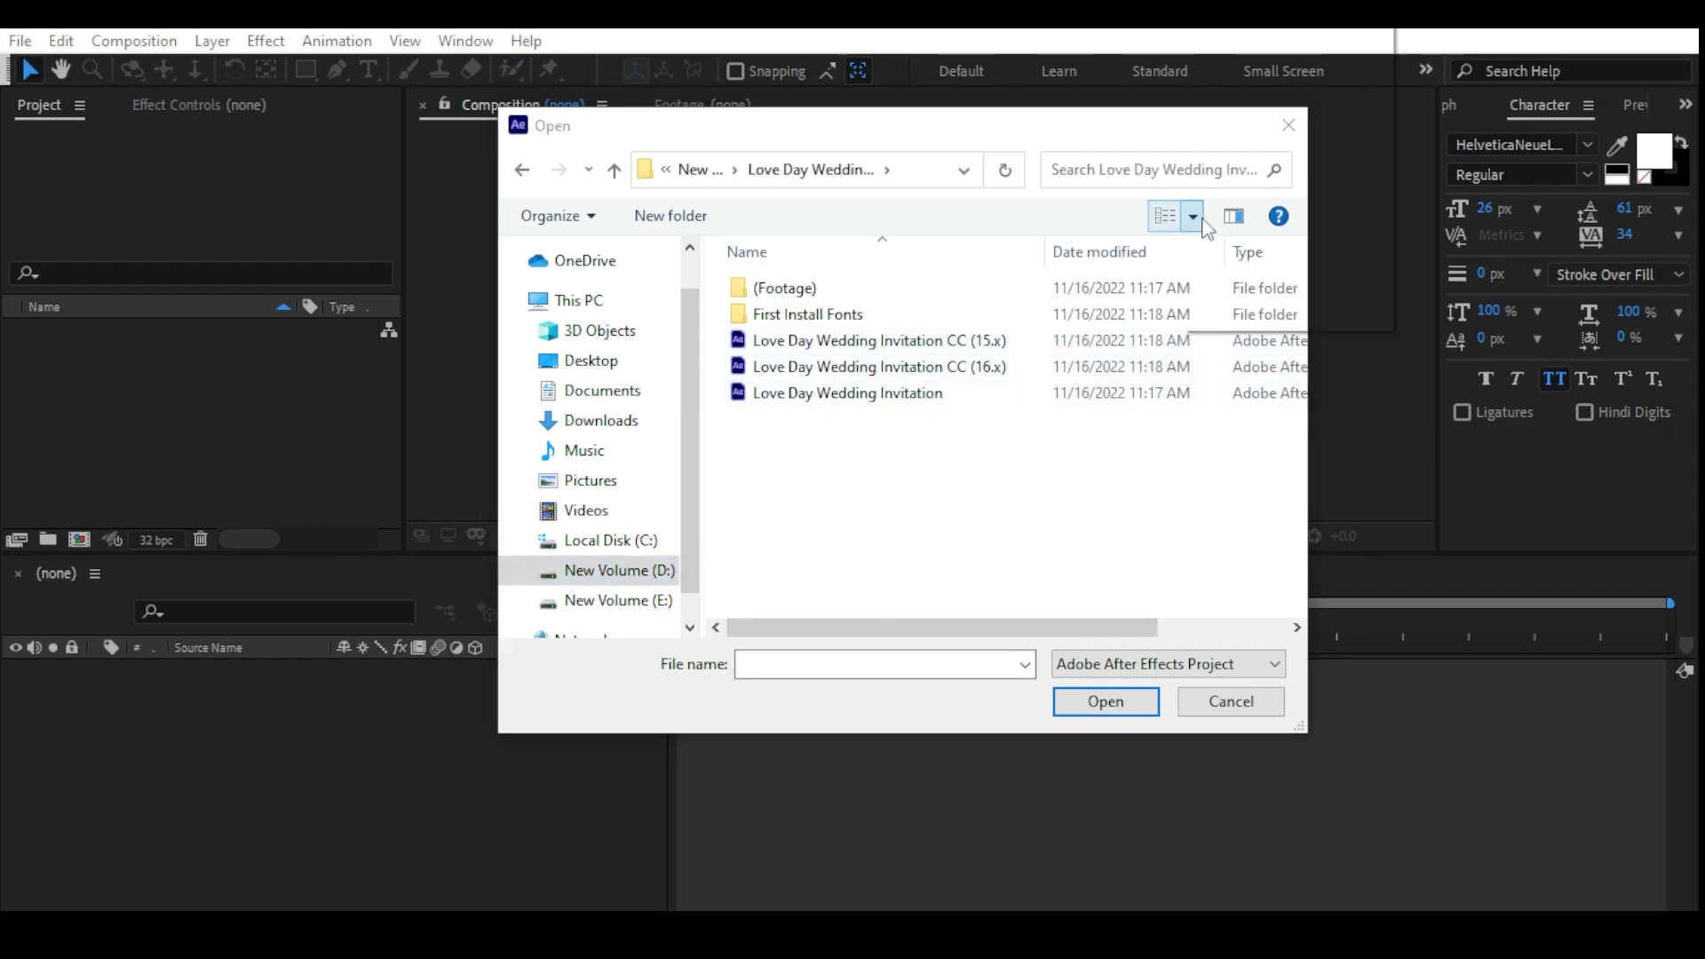
click(1165, 216)
click(788, 515)
click(1120, 708)
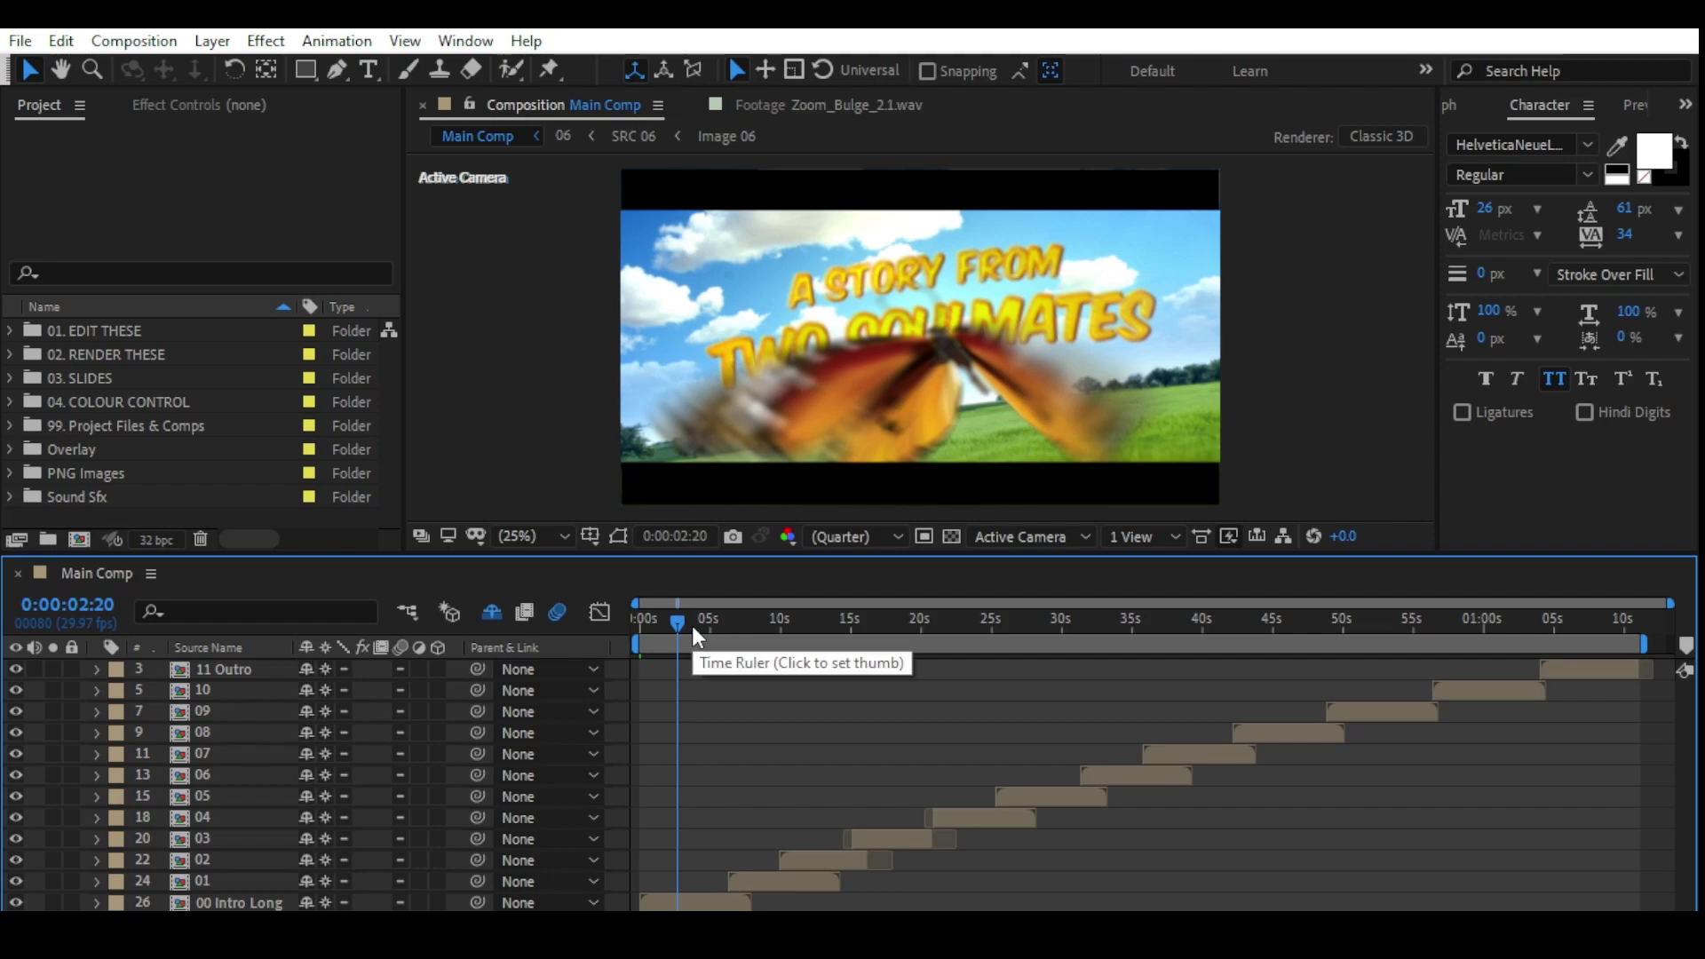
Step: Preview Main Comp around eight seconds in and expand the 01. EDIT THESE folder
drag(711, 625, 769, 619)
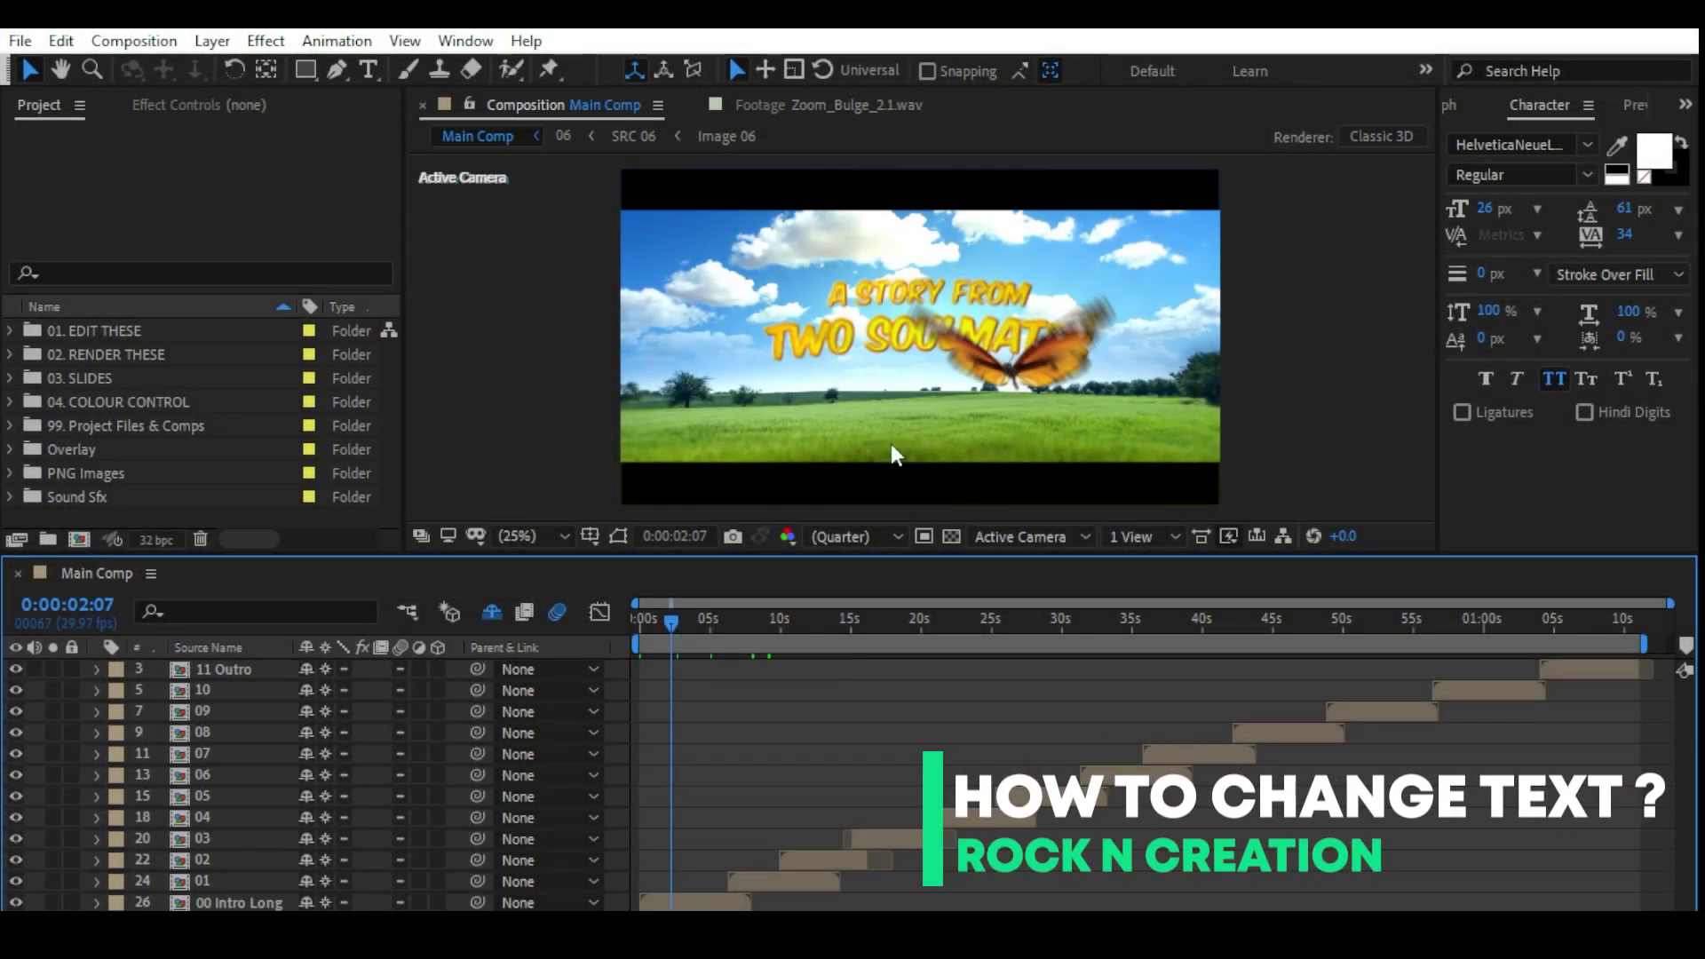
click(369, 902)
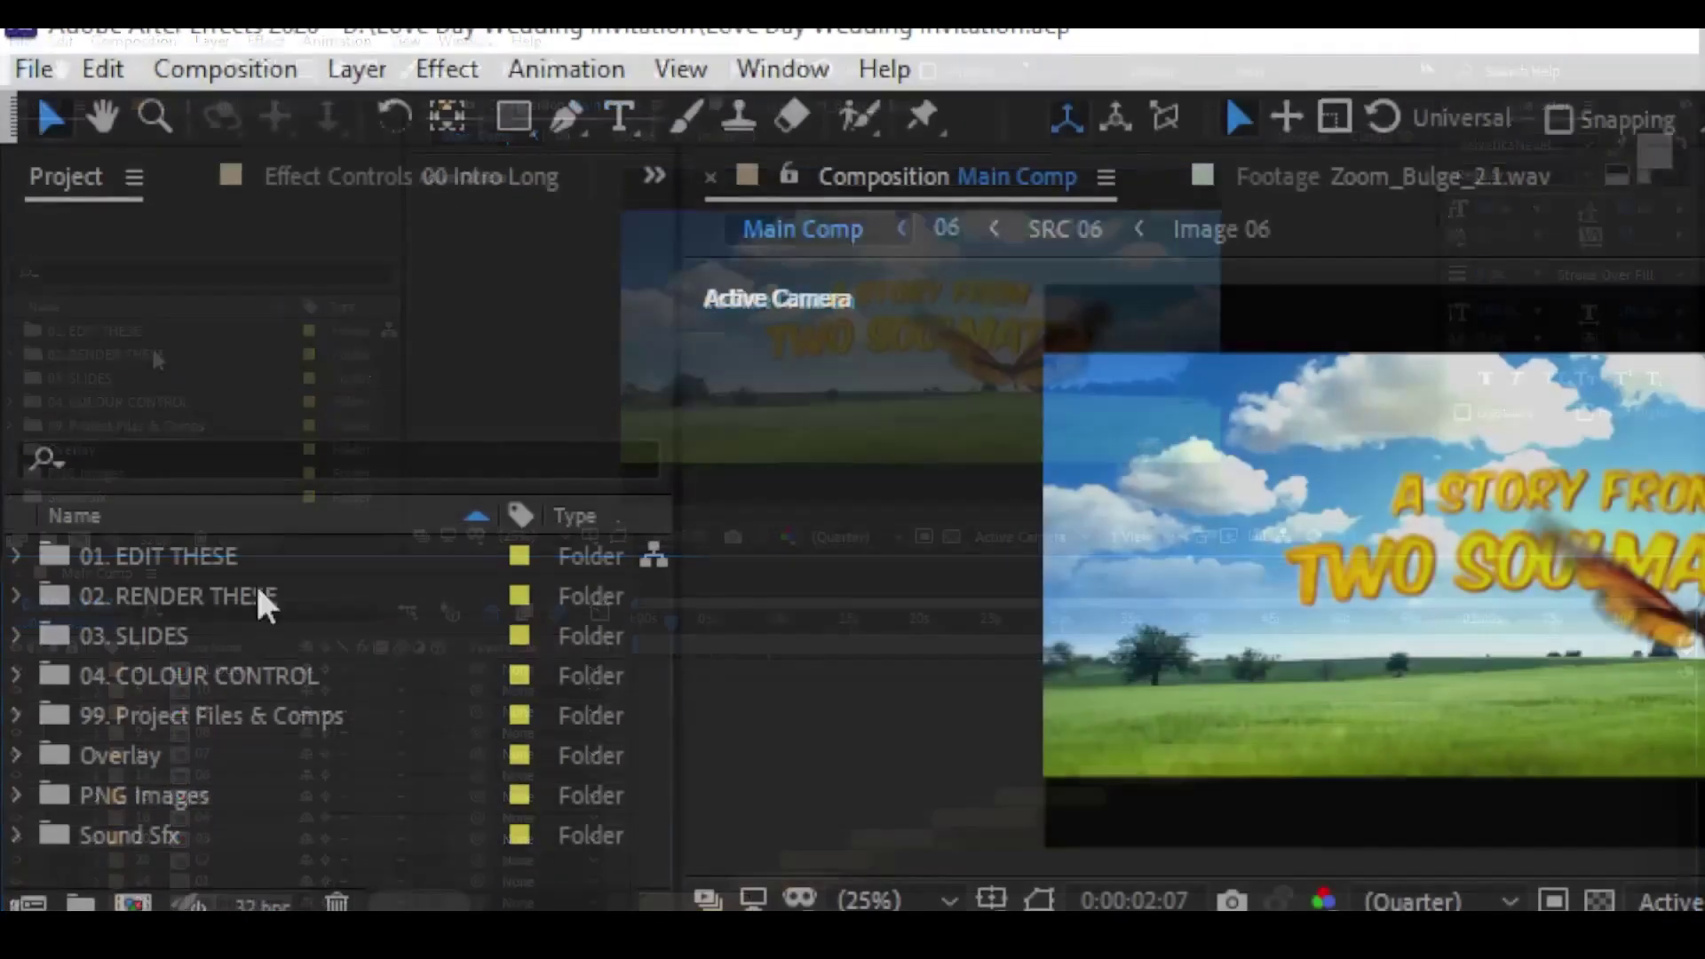
double_click(193, 554)
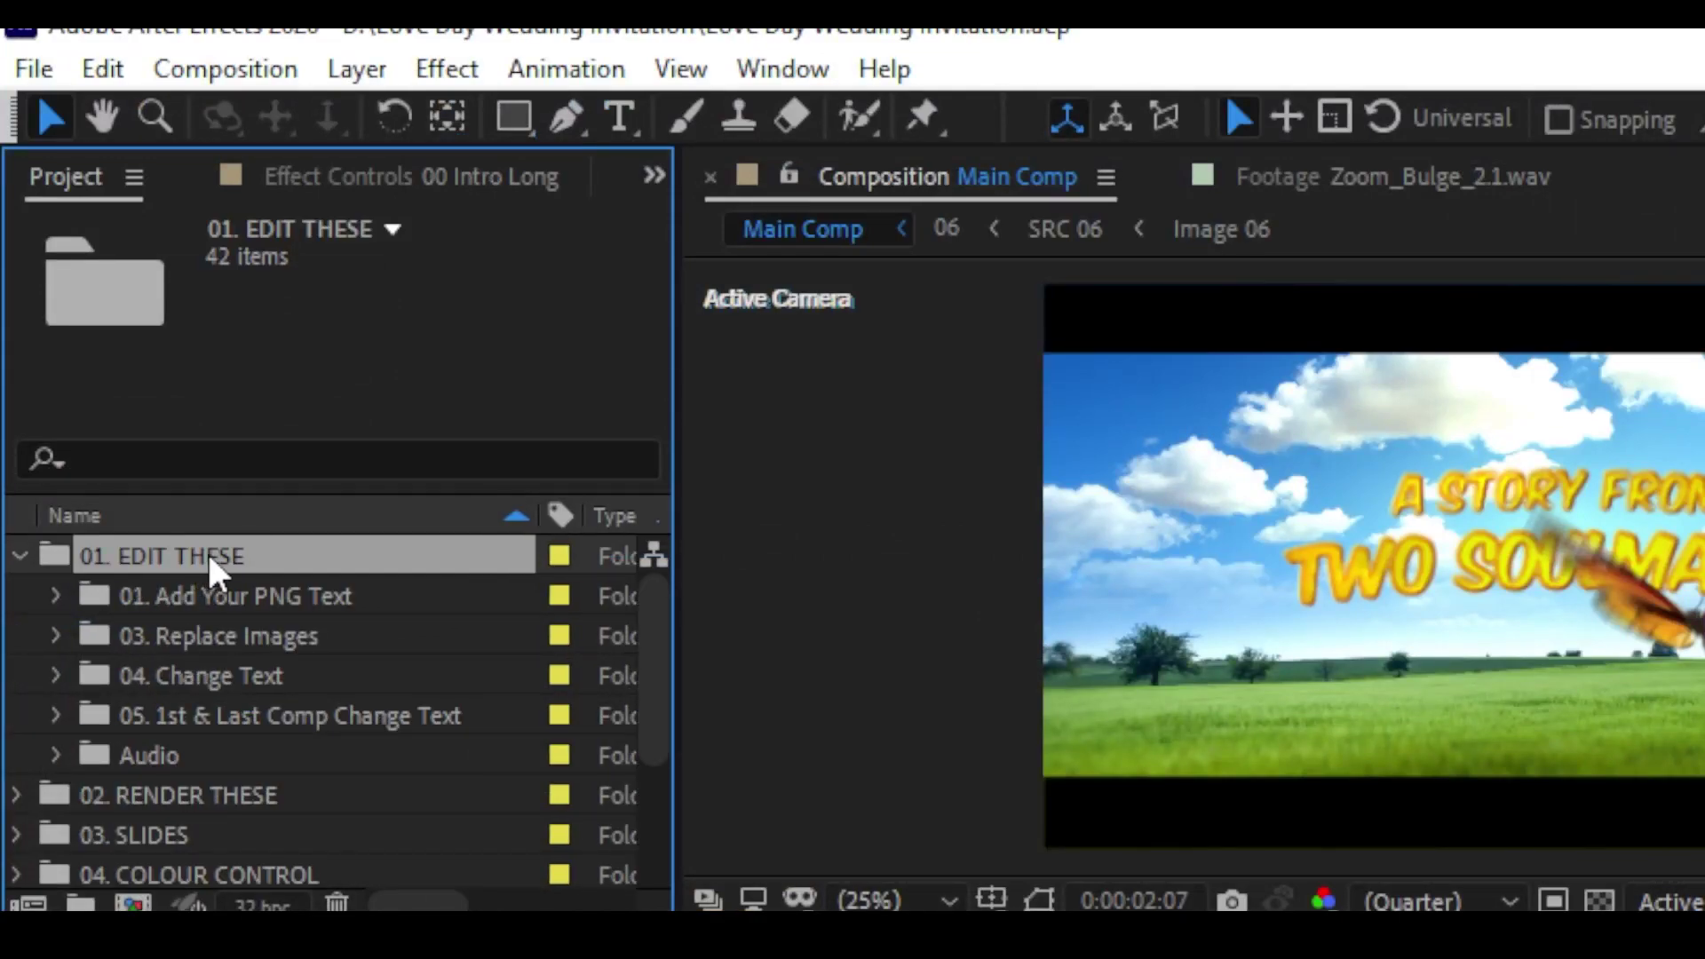
click(247, 596)
Step: Expand 05. 1st & Last Comp Change Text and open the Text Intro composition
click(216, 712)
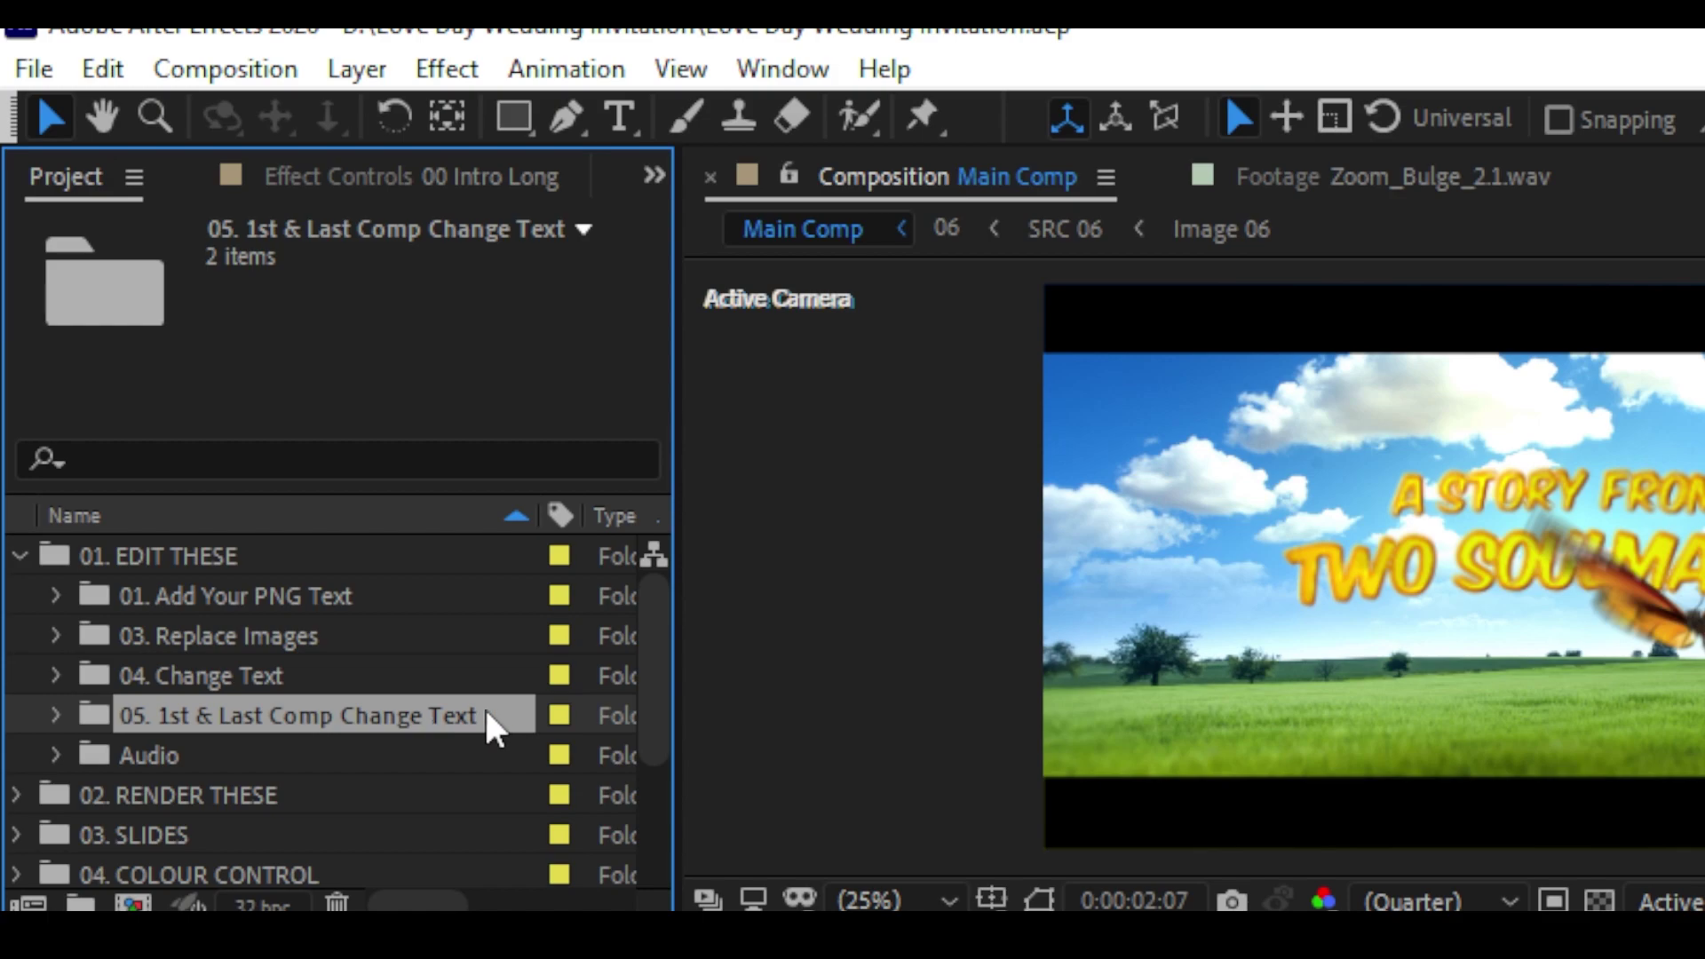
double_click(382, 718)
click(206, 754)
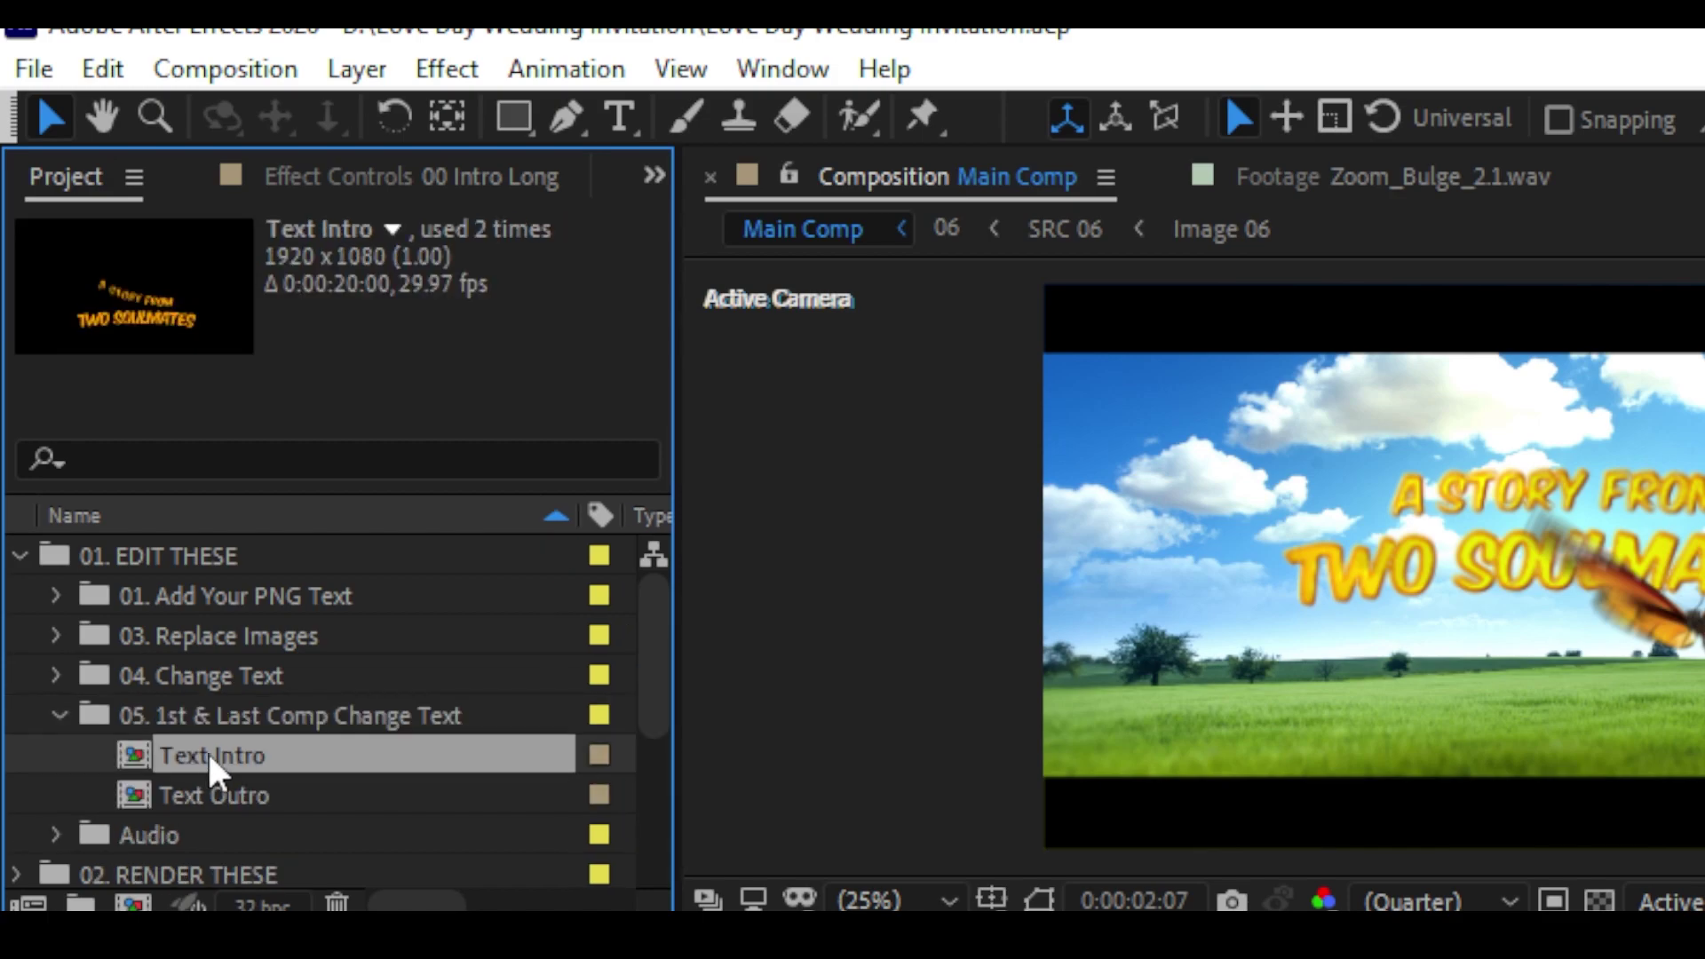
click(239, 799)
click(228, 753)
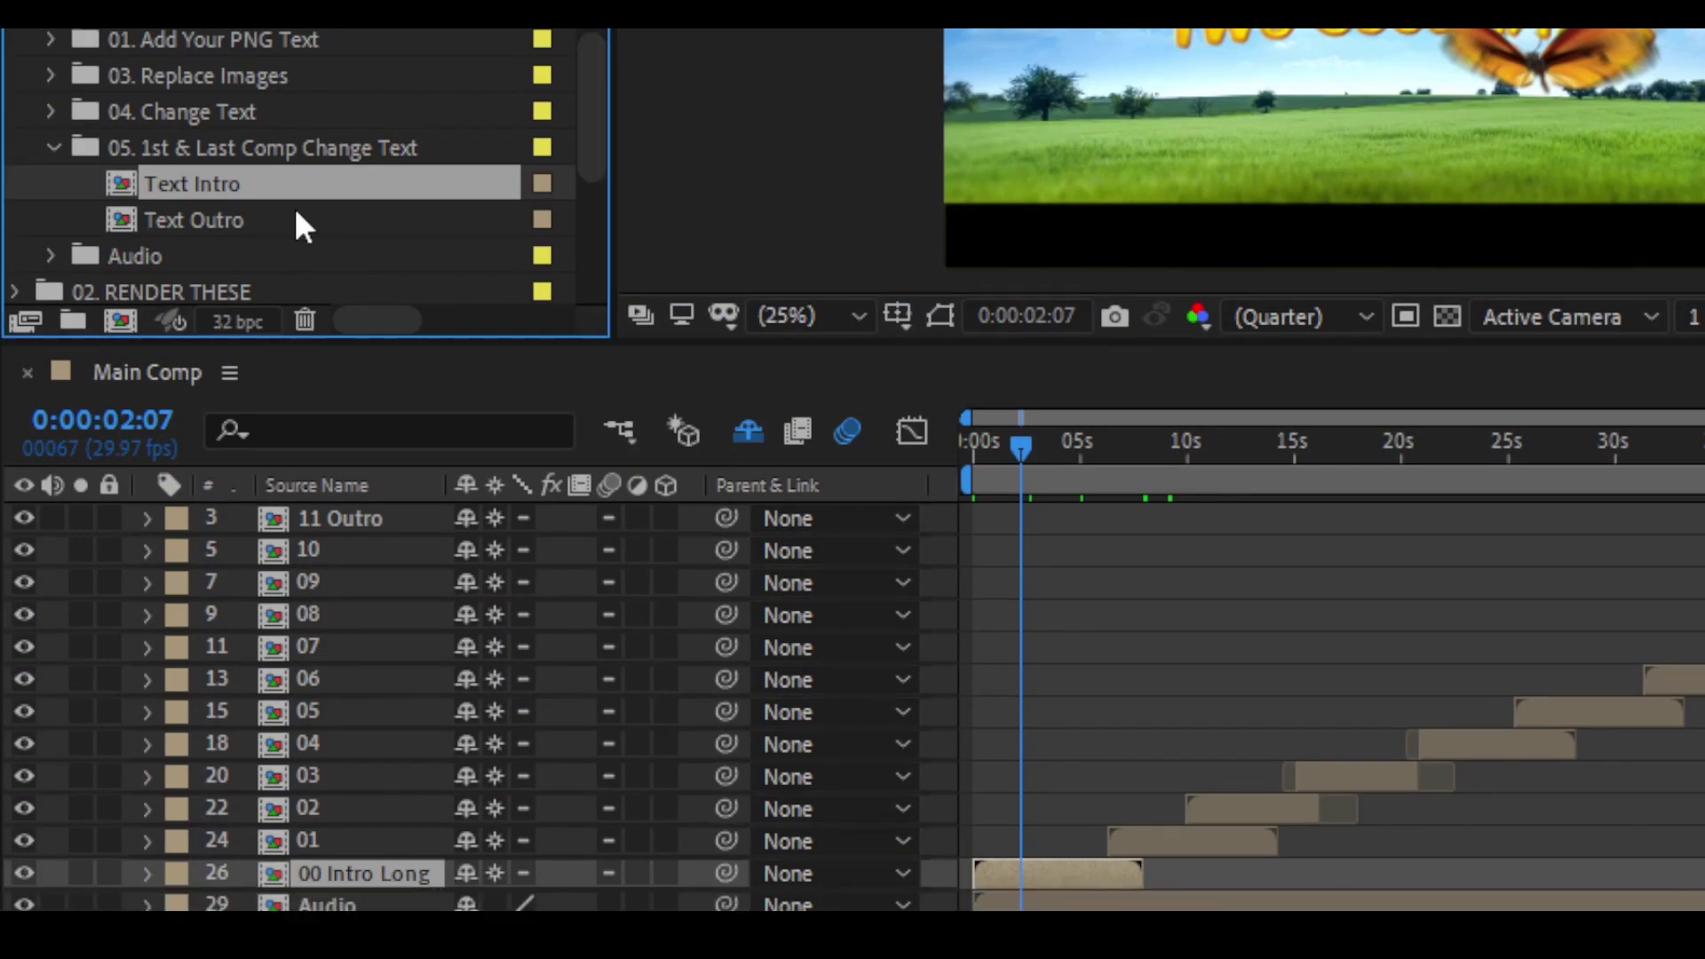
scroll(560, 110, down, 3)
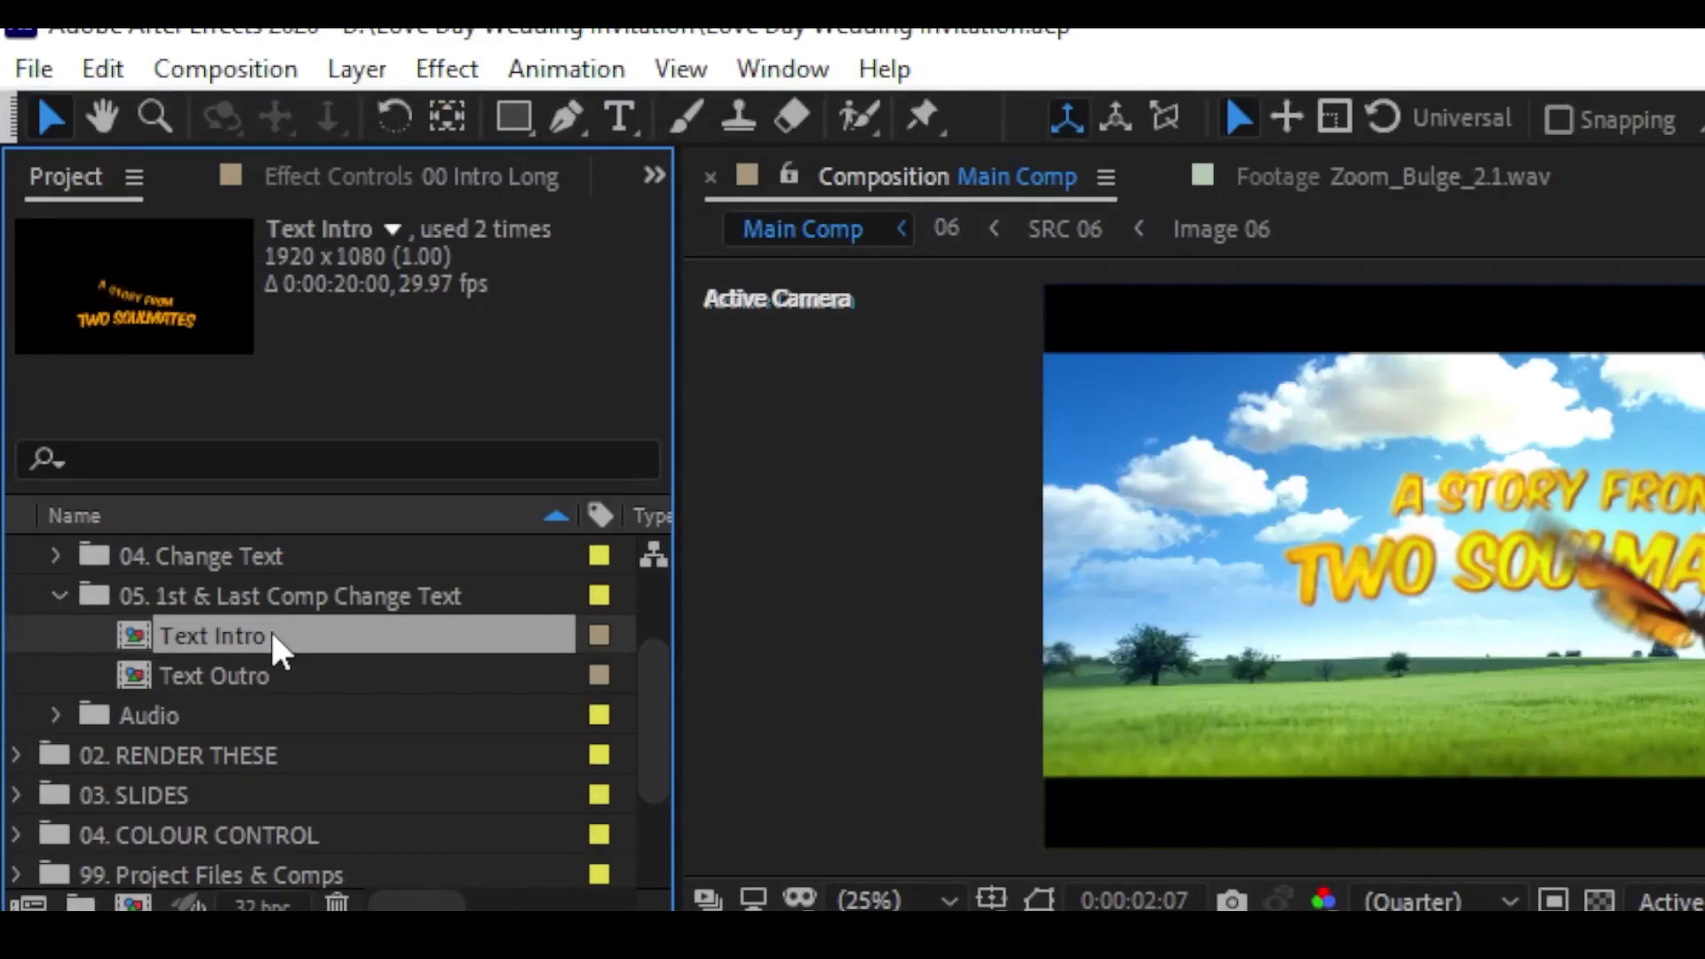
double_click(251, 641)
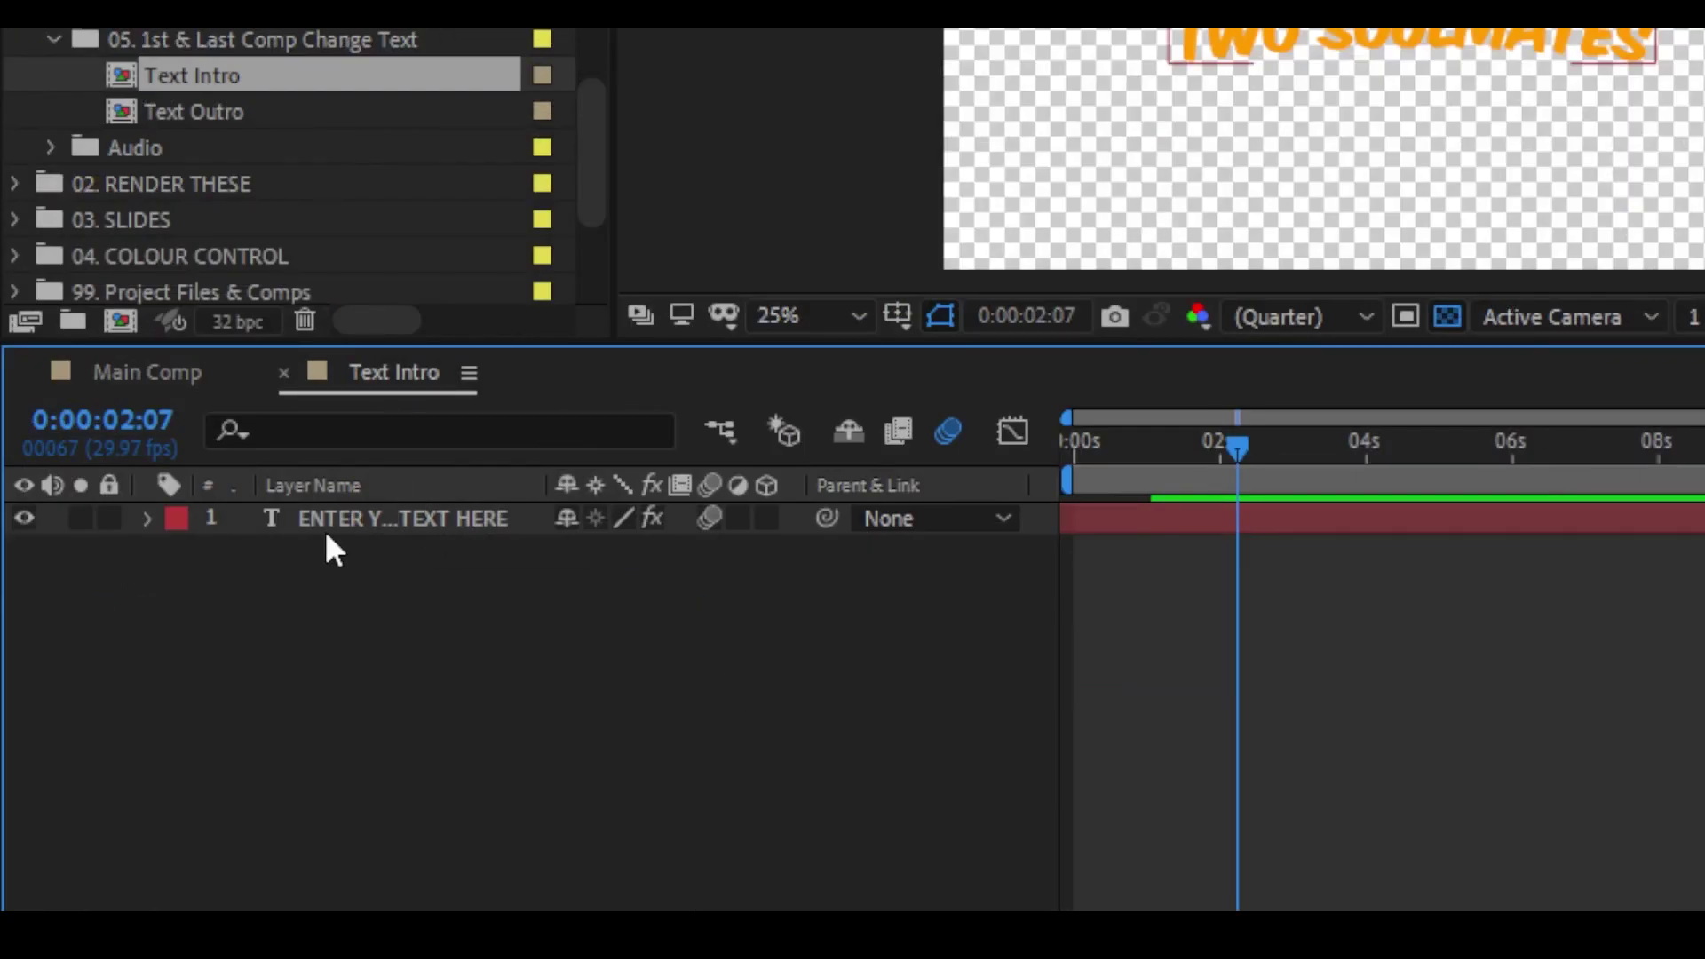
Step: Set the A STORY FROM TWO SOULMATES title to 120 px in Komika Axis, then close Text Intro
click(253, 667)
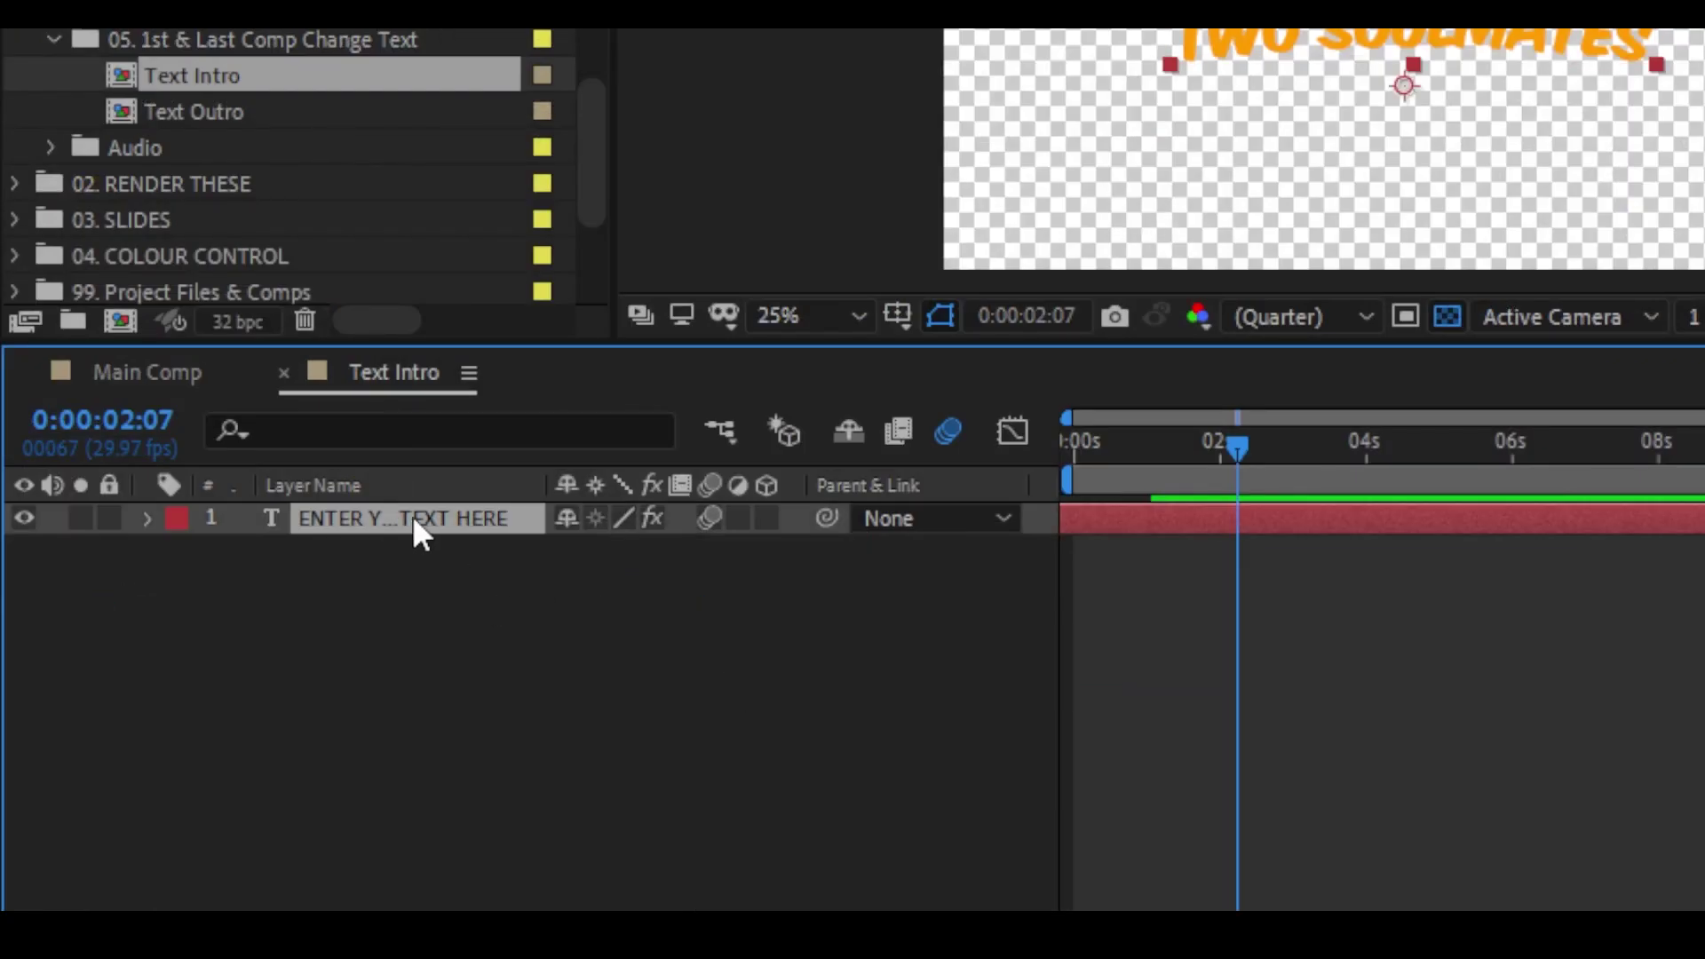
double_click(437, 519)
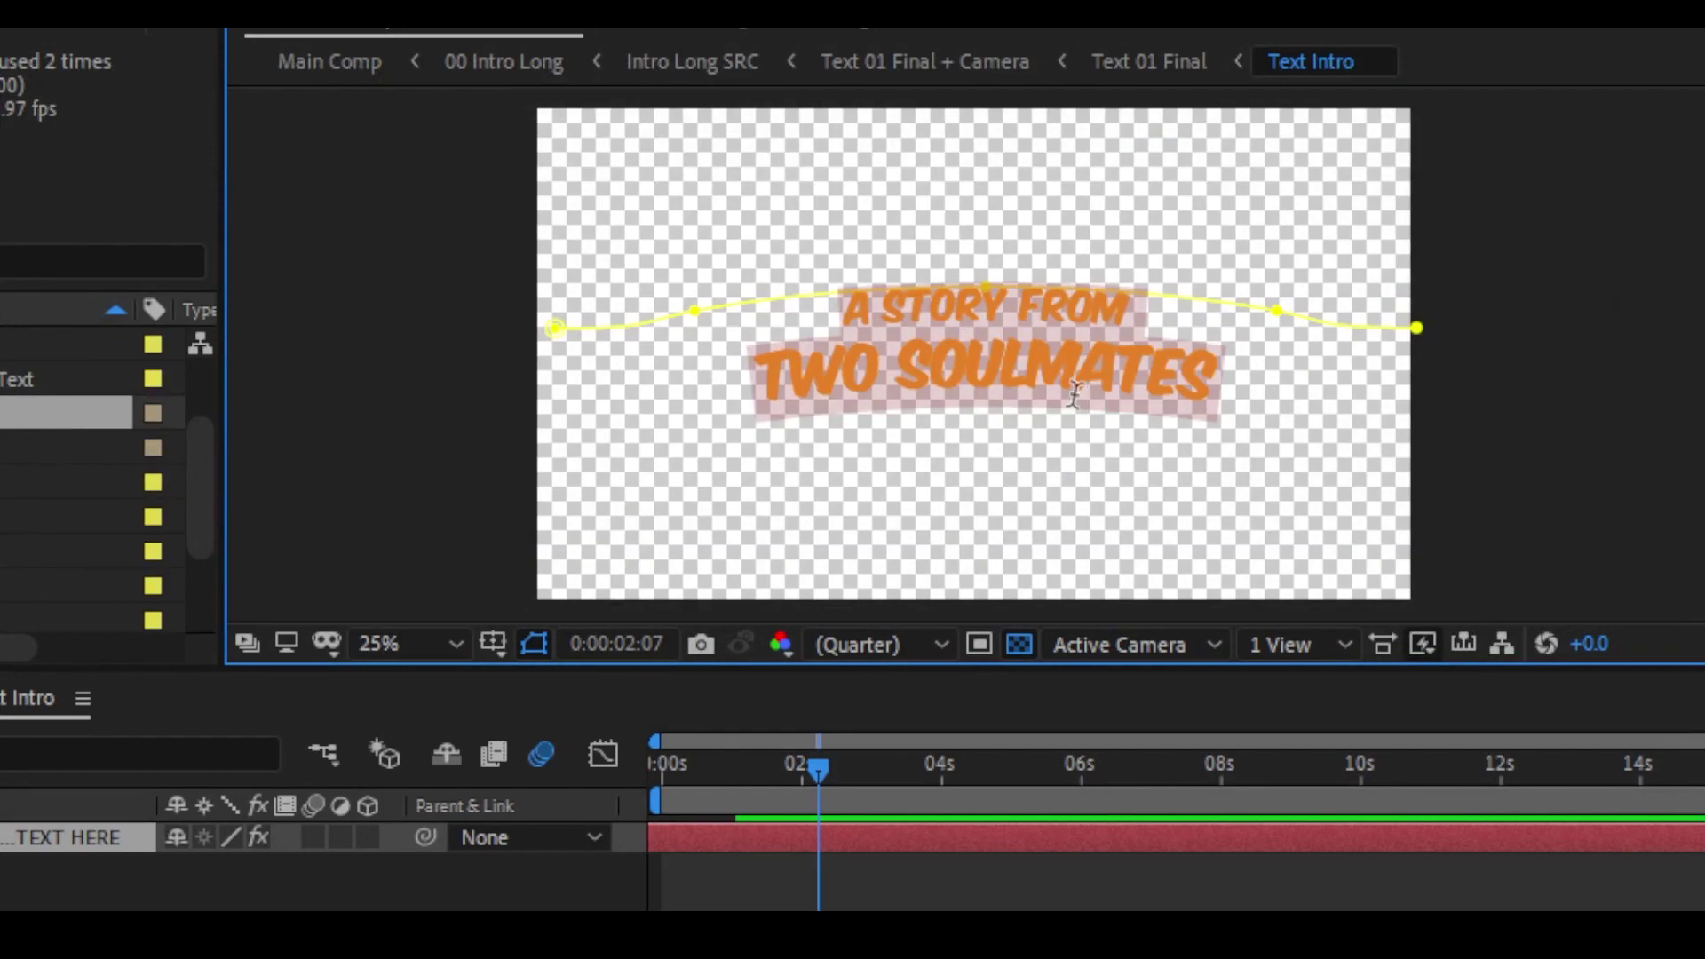
text(SDFAEFAWAFCCF)
key(ctrl+z)
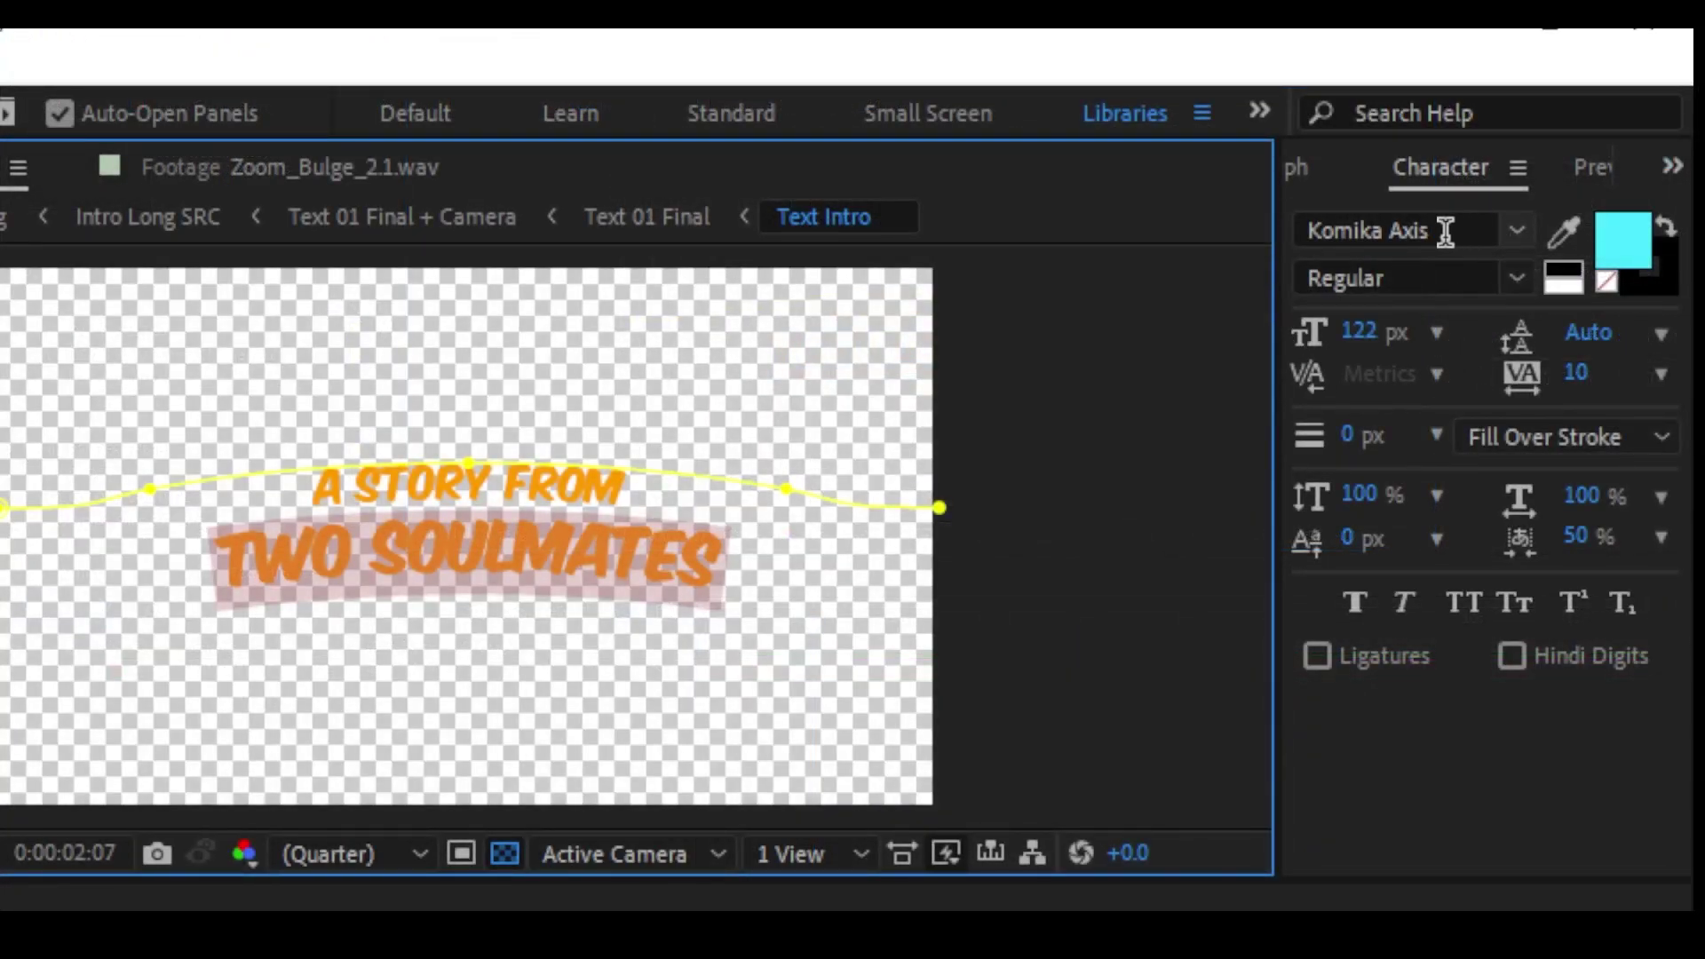
click(1516, 229)
click(1519, 226)
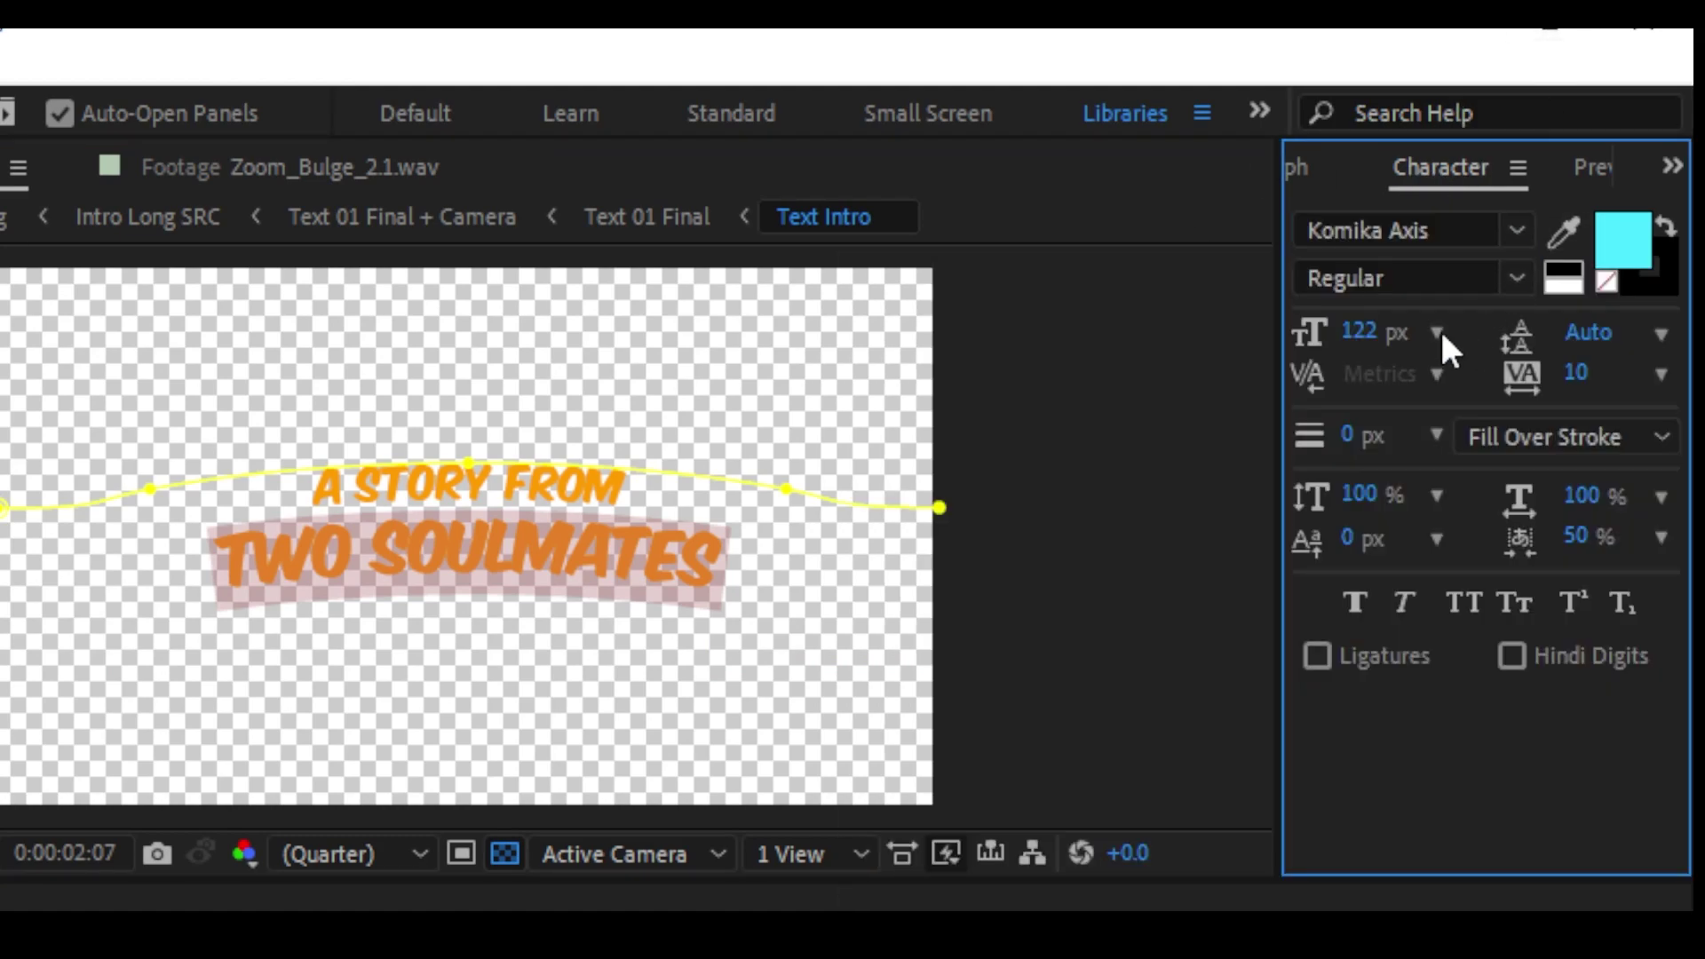
drag(1357, 340, 1359, 332)
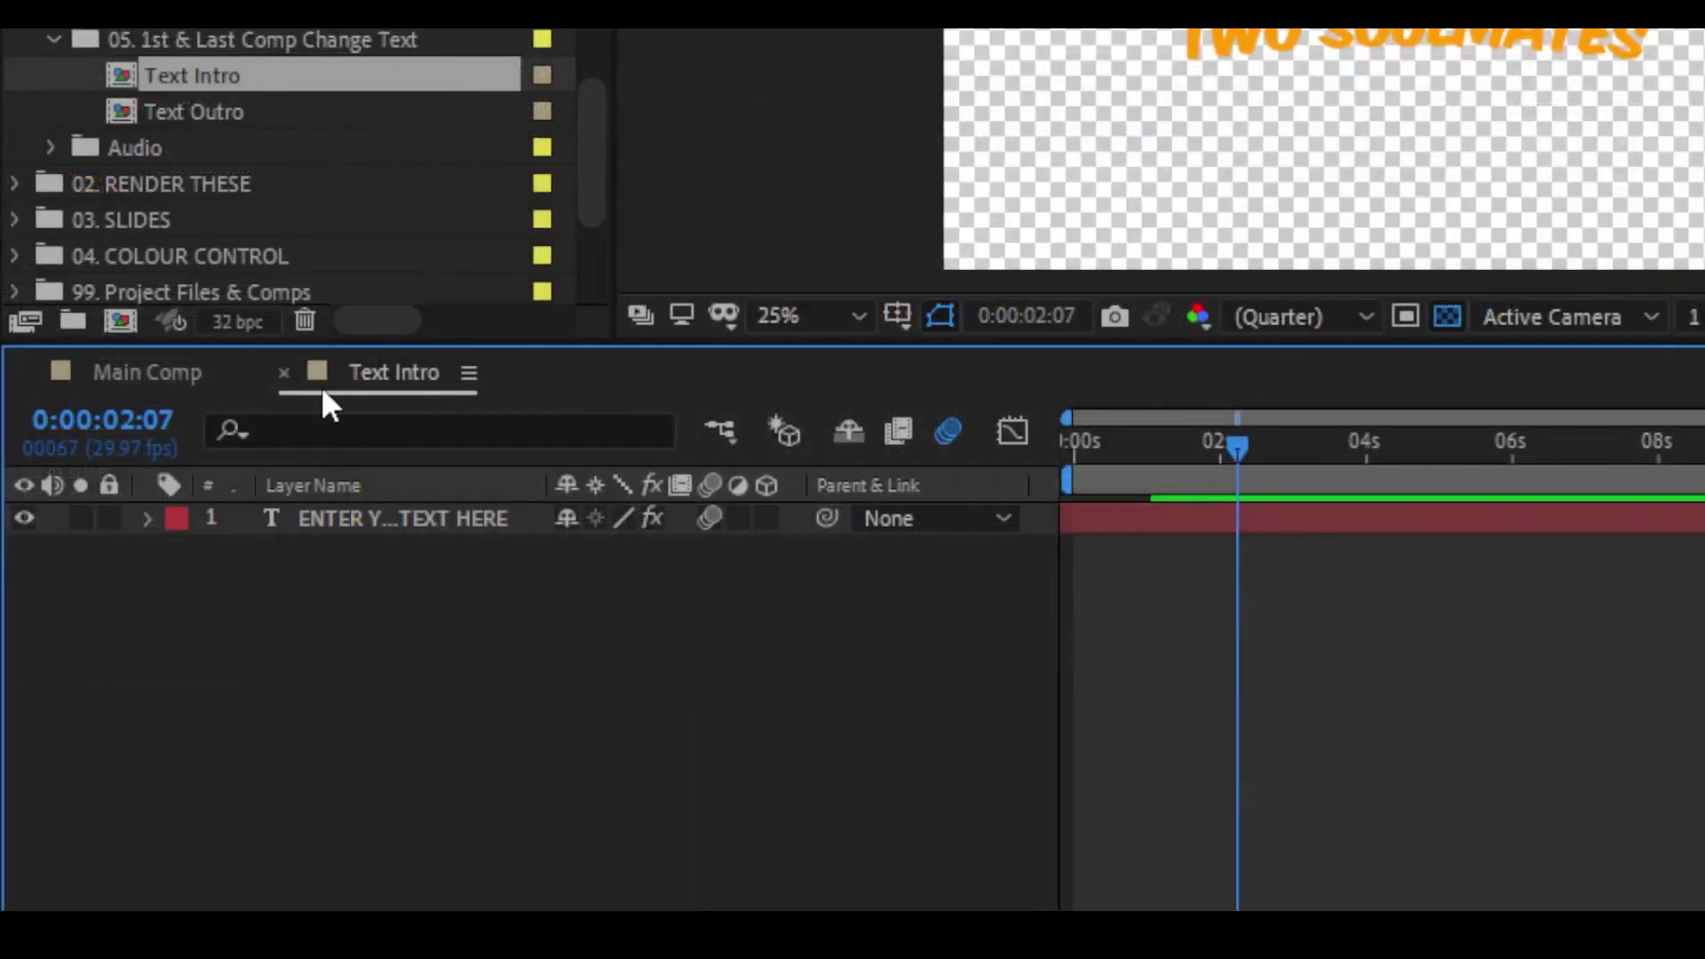
click(283, 372)
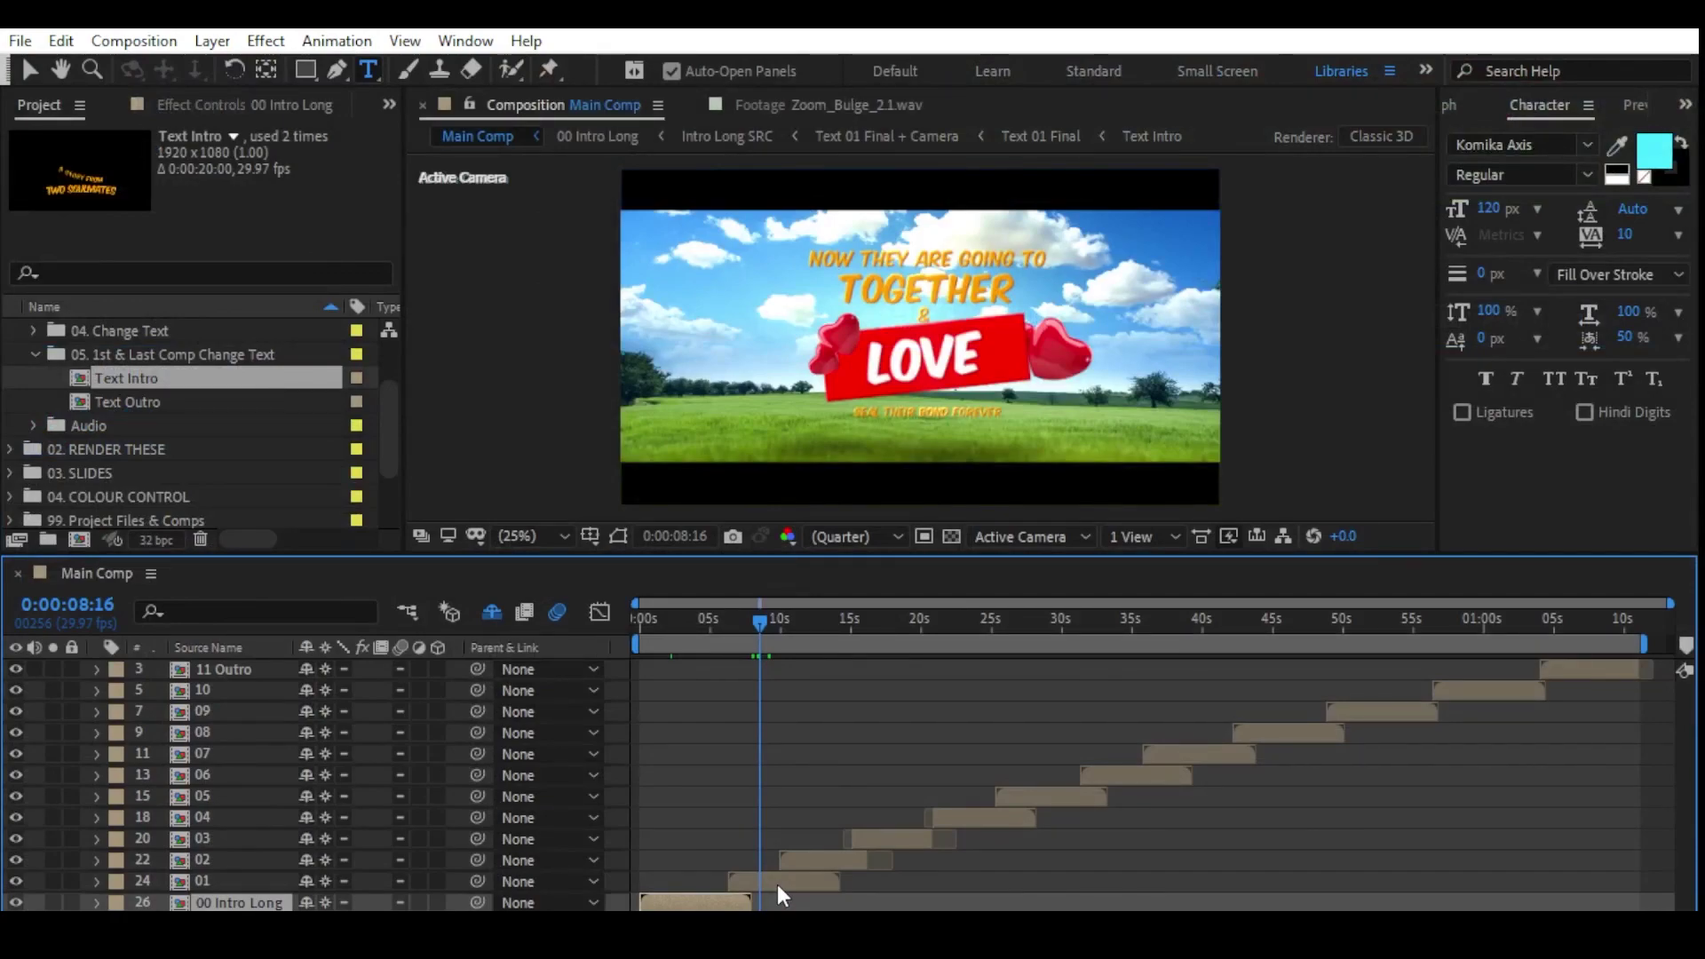
click(1167, 837)
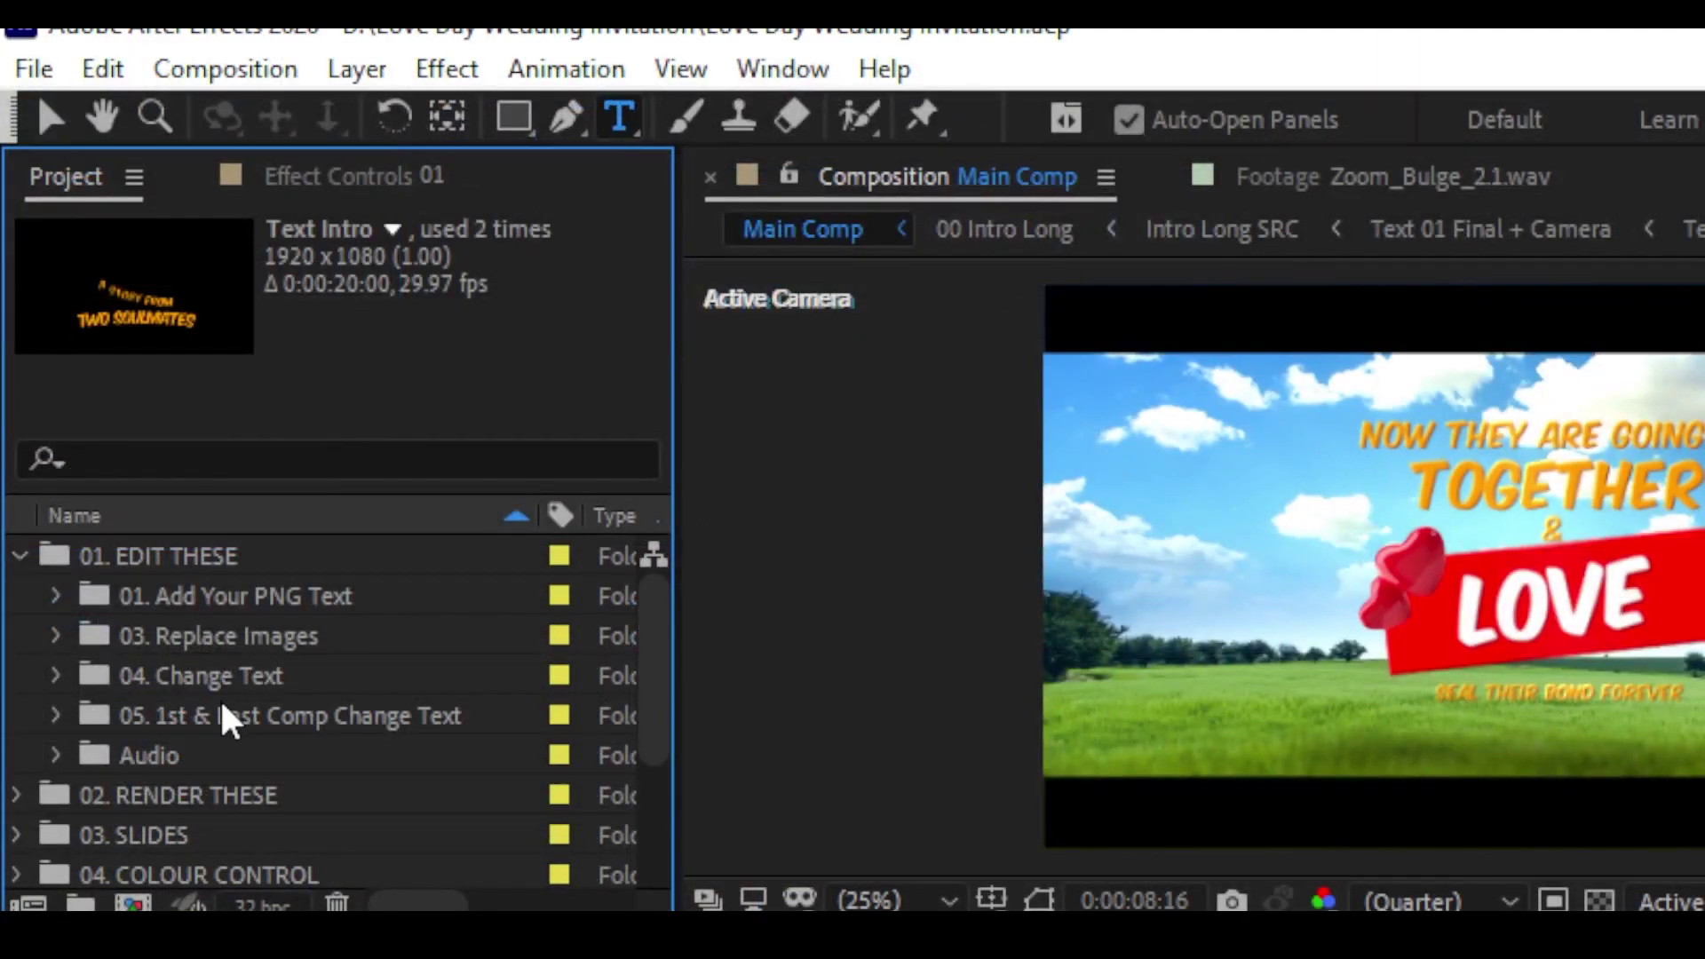
Step: Expand the 04. Change Text folder and select the 01 Text Change comp
click(169, 408)
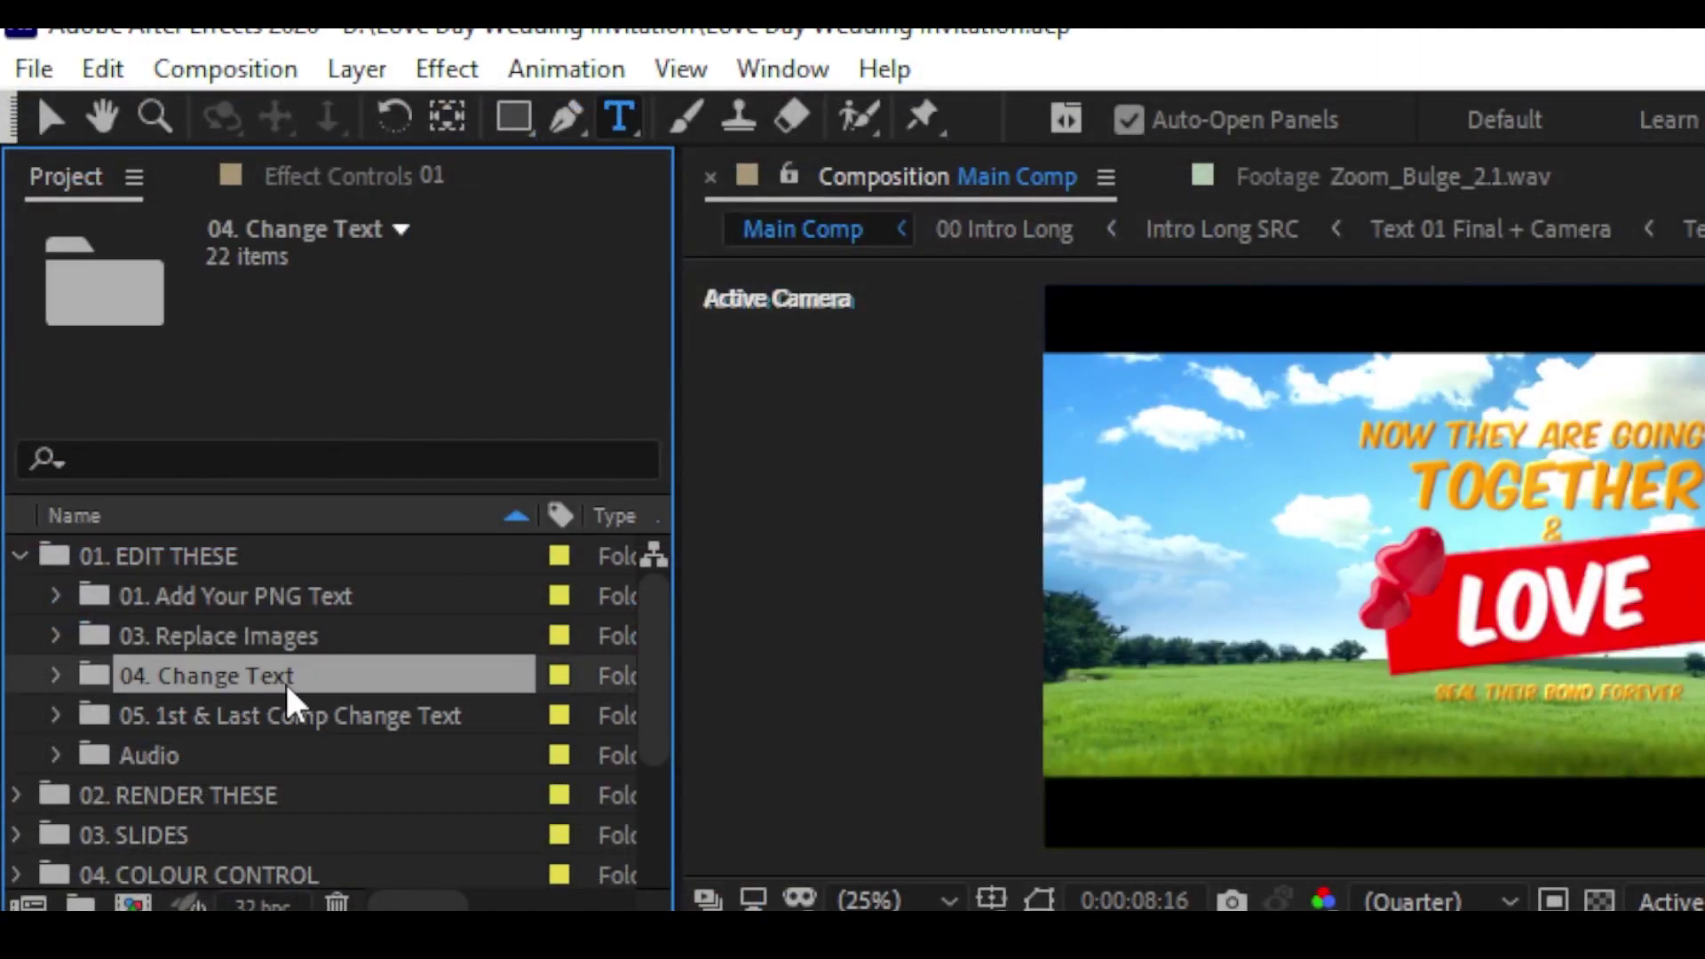
double_click(286, 686)
click(242, 715)
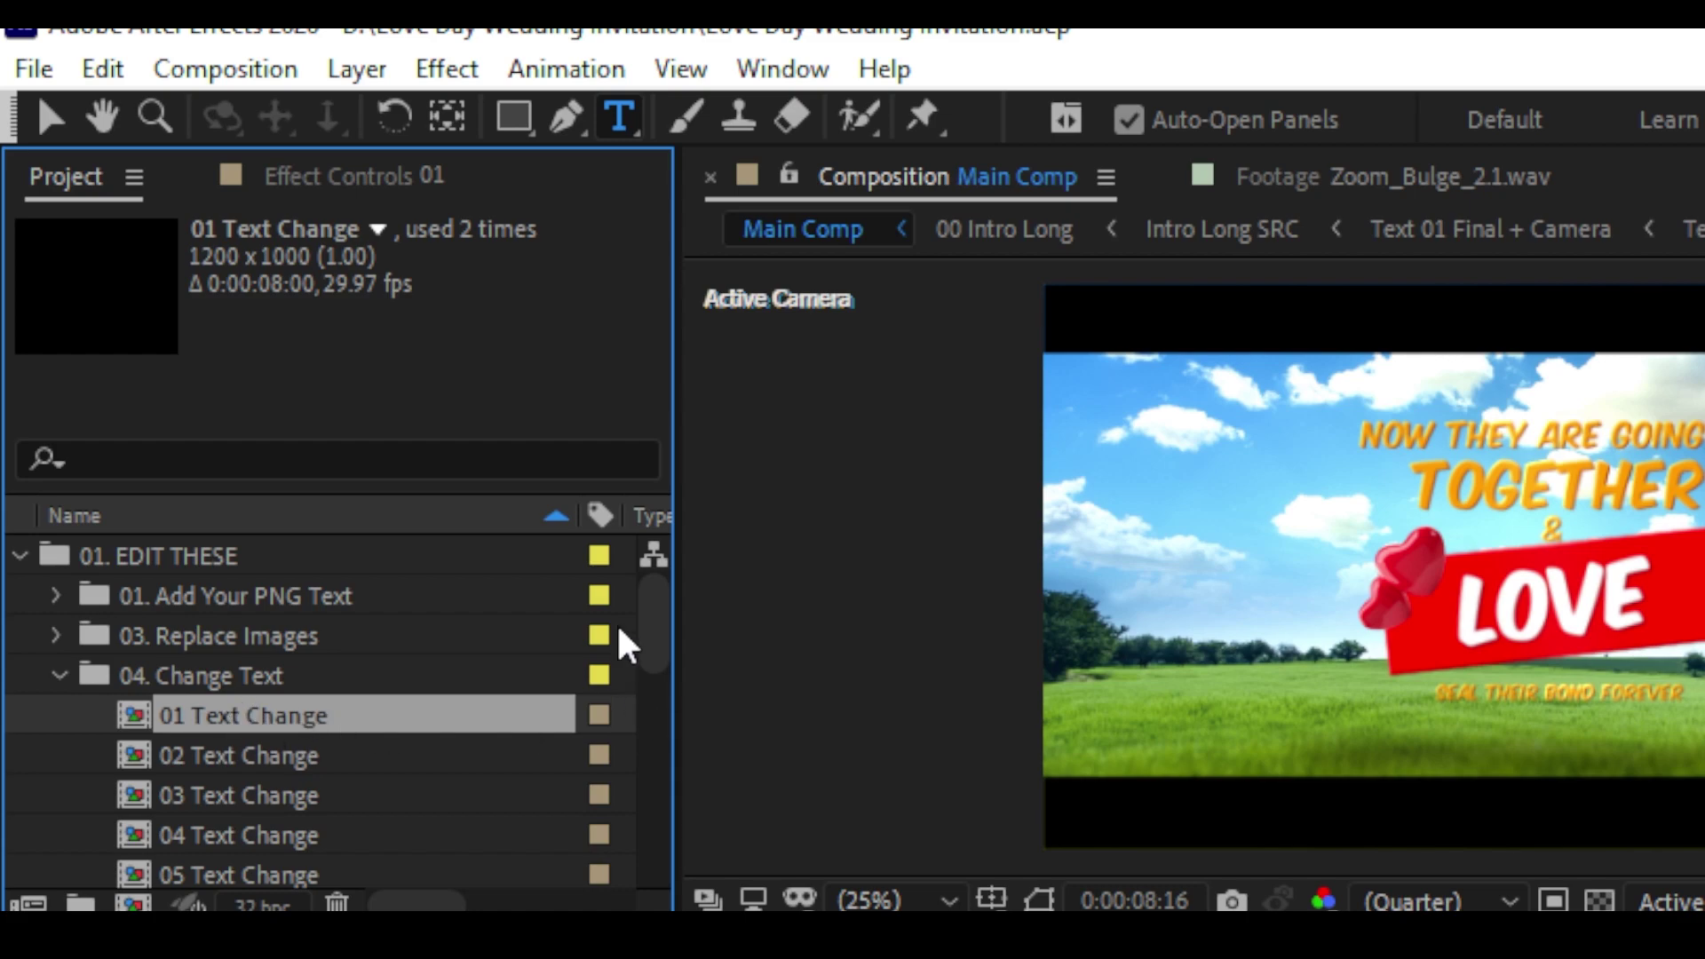
scroll(663, 631, down, 1)
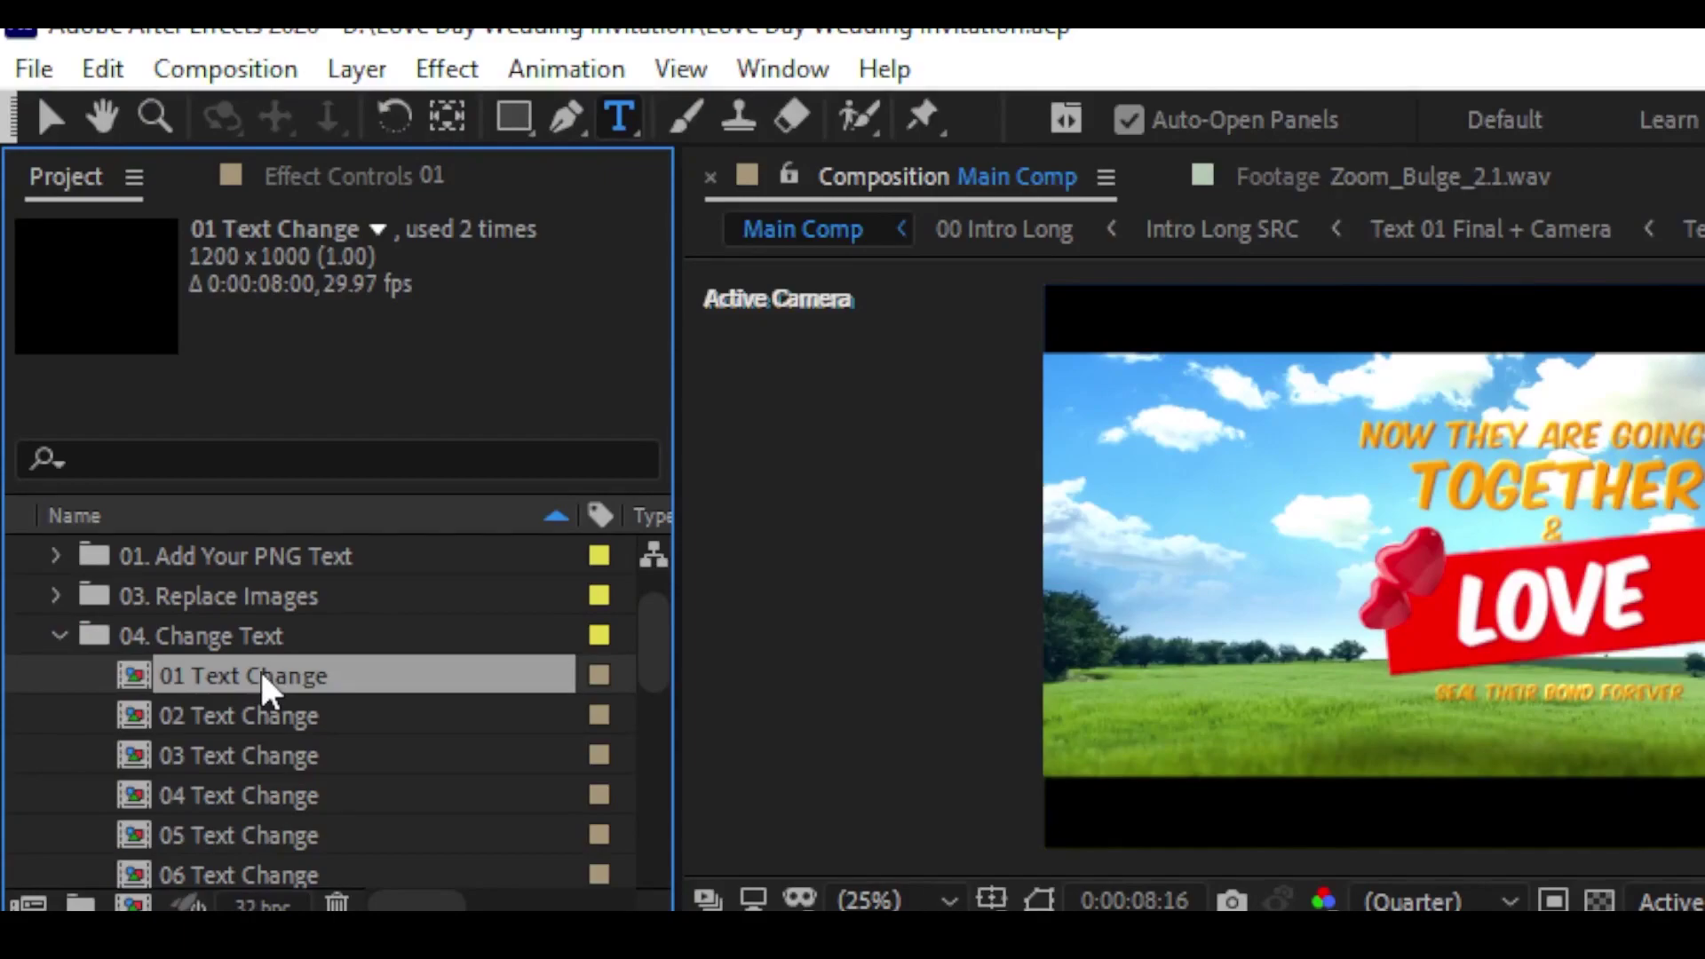
Step: Open 01 Text Change and inspect its Love, Seal Their Bond Forever and TOGETHER text layers
double_click(157, 406)
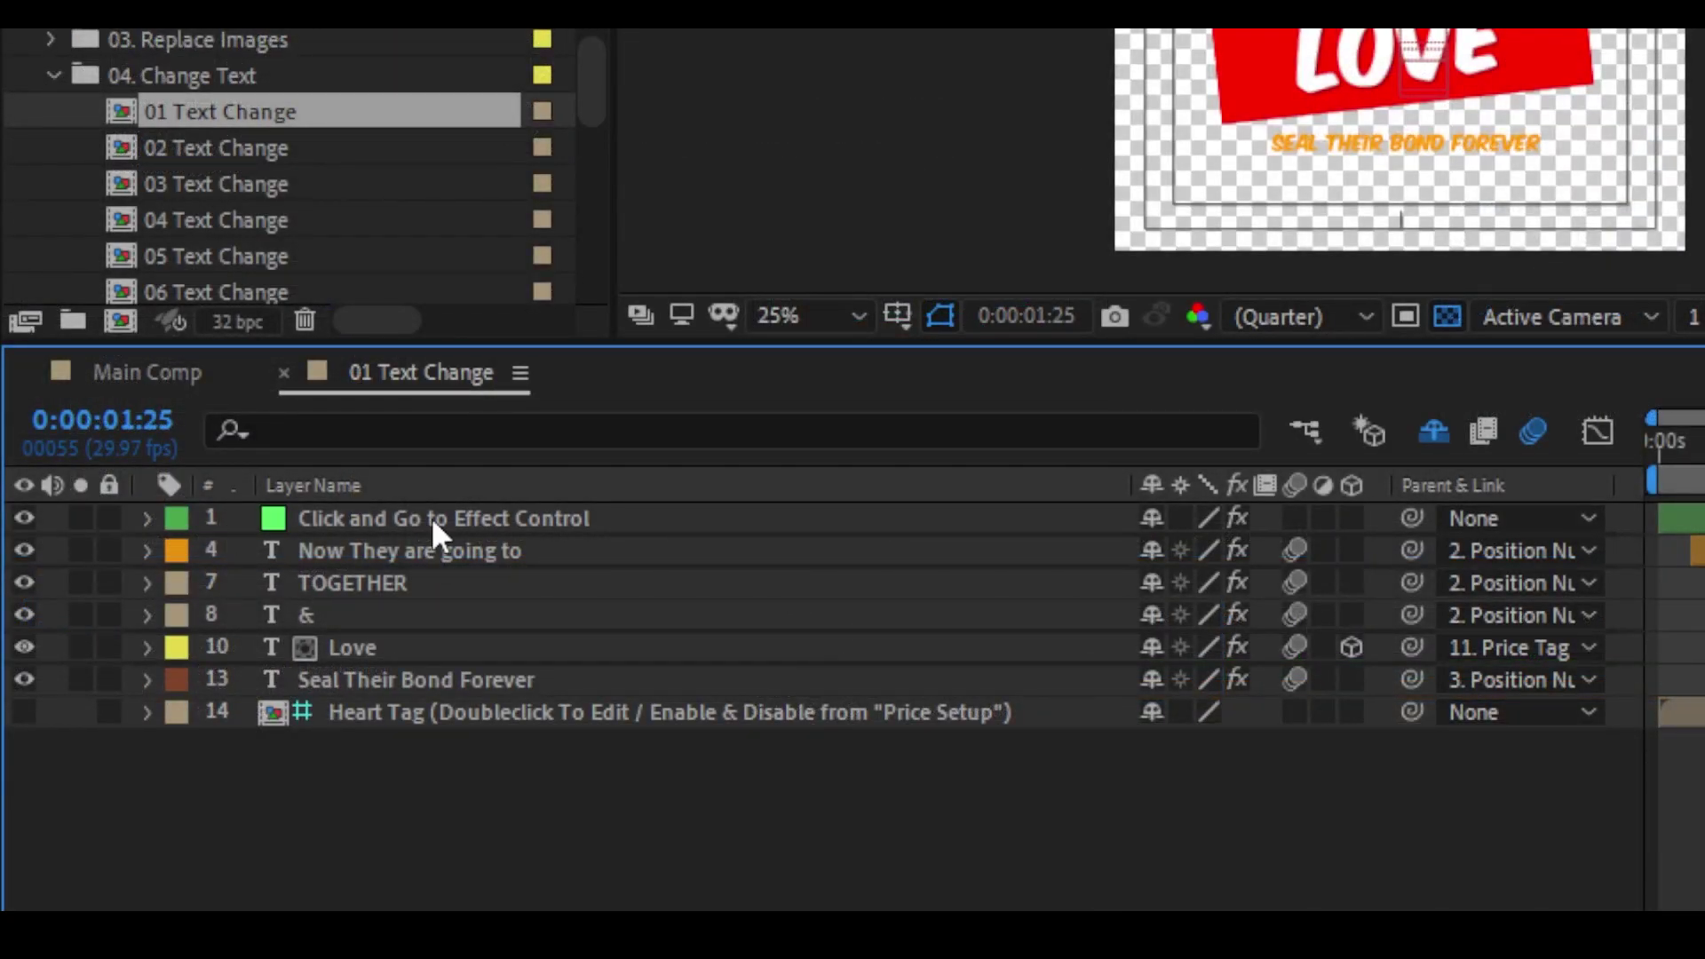
click(432, 518)
click(382, 647)
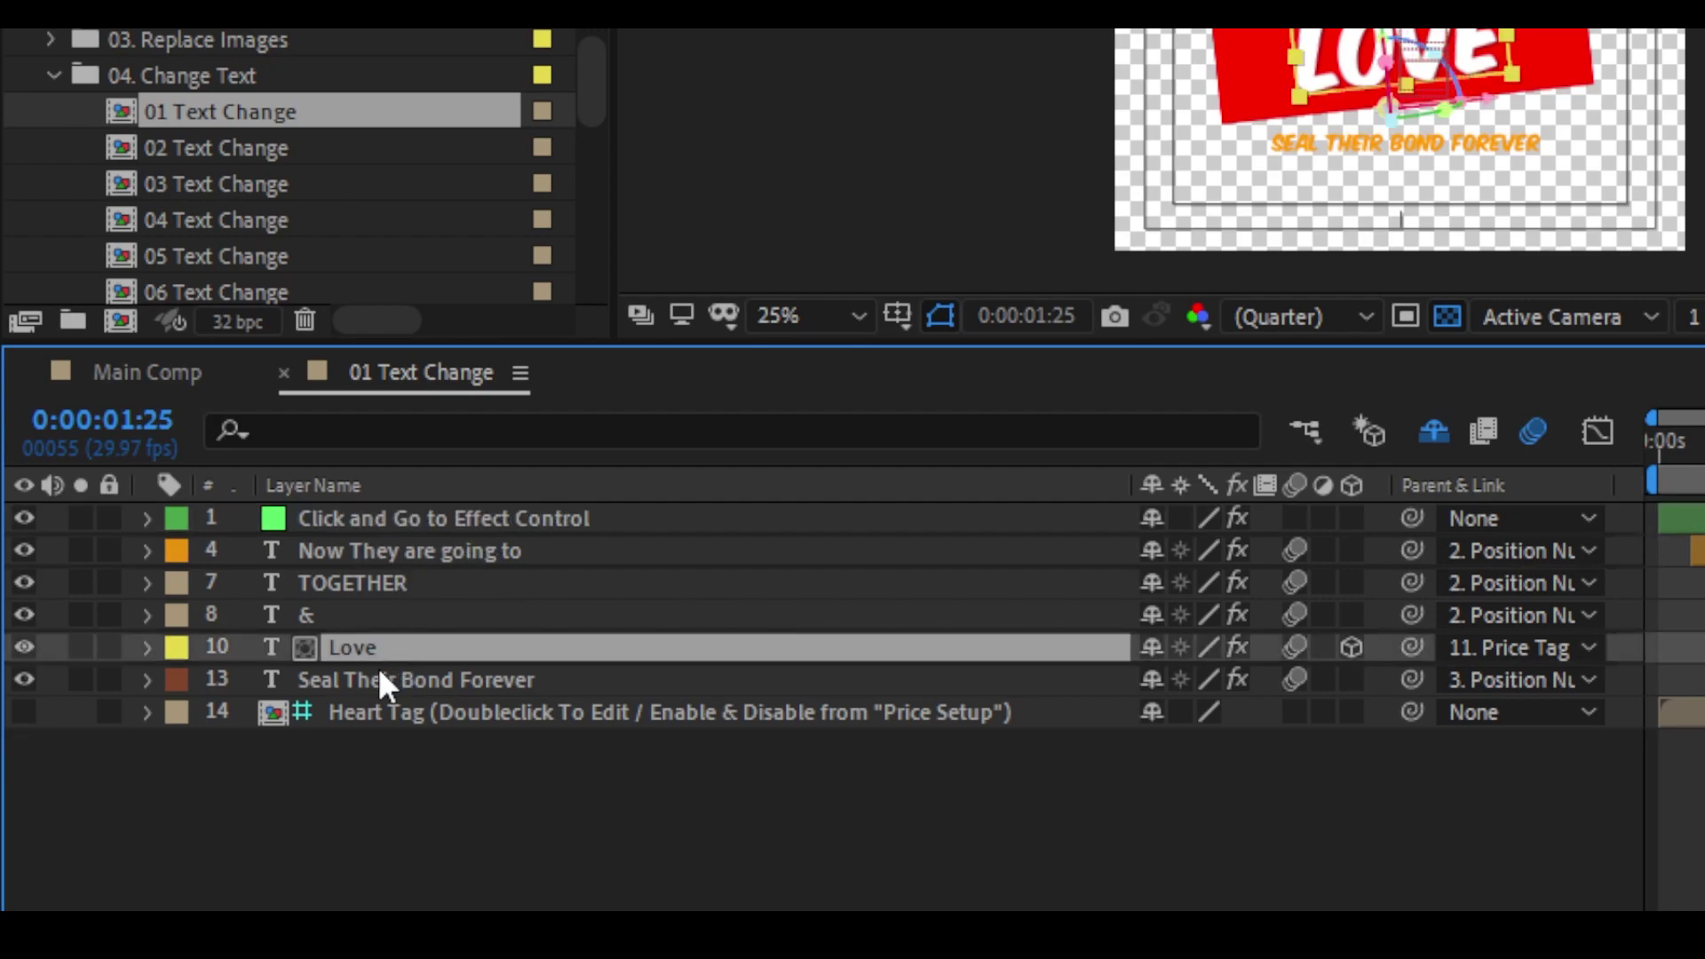
click(388, 680)
click(373, 583)
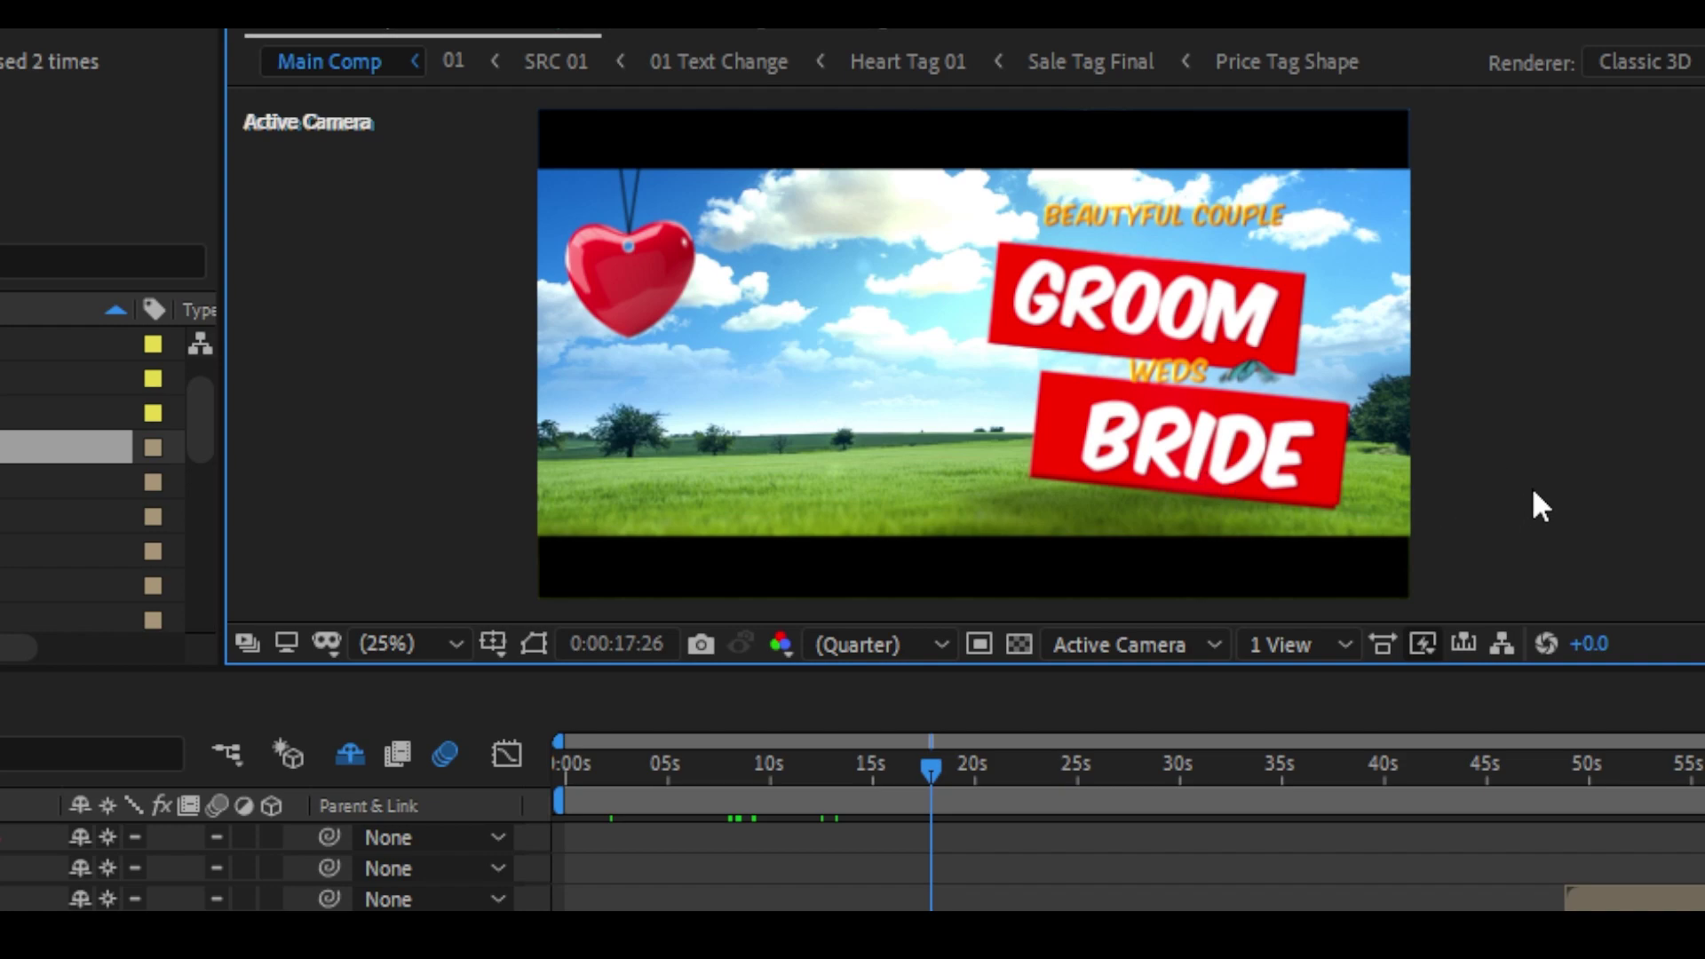
Step: Import the wedding photo files into the project with Import > File
right_click(3, 615)
mouse_move(3, 799)
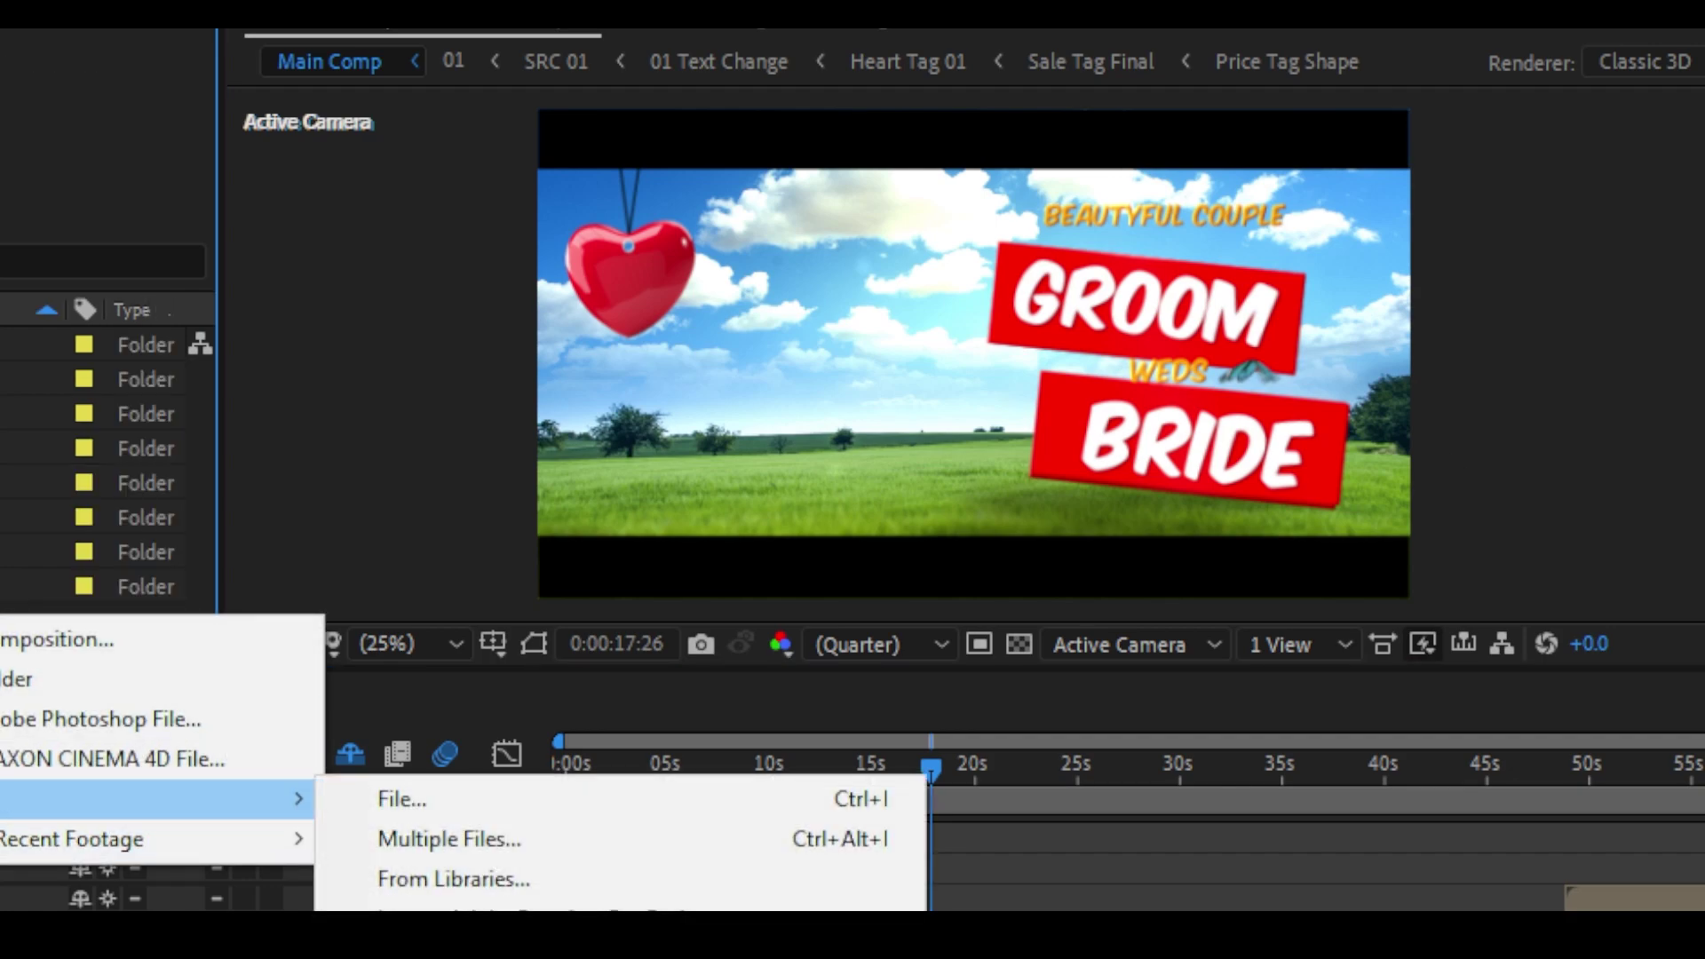
click(440, 799)
click(1081, 803)
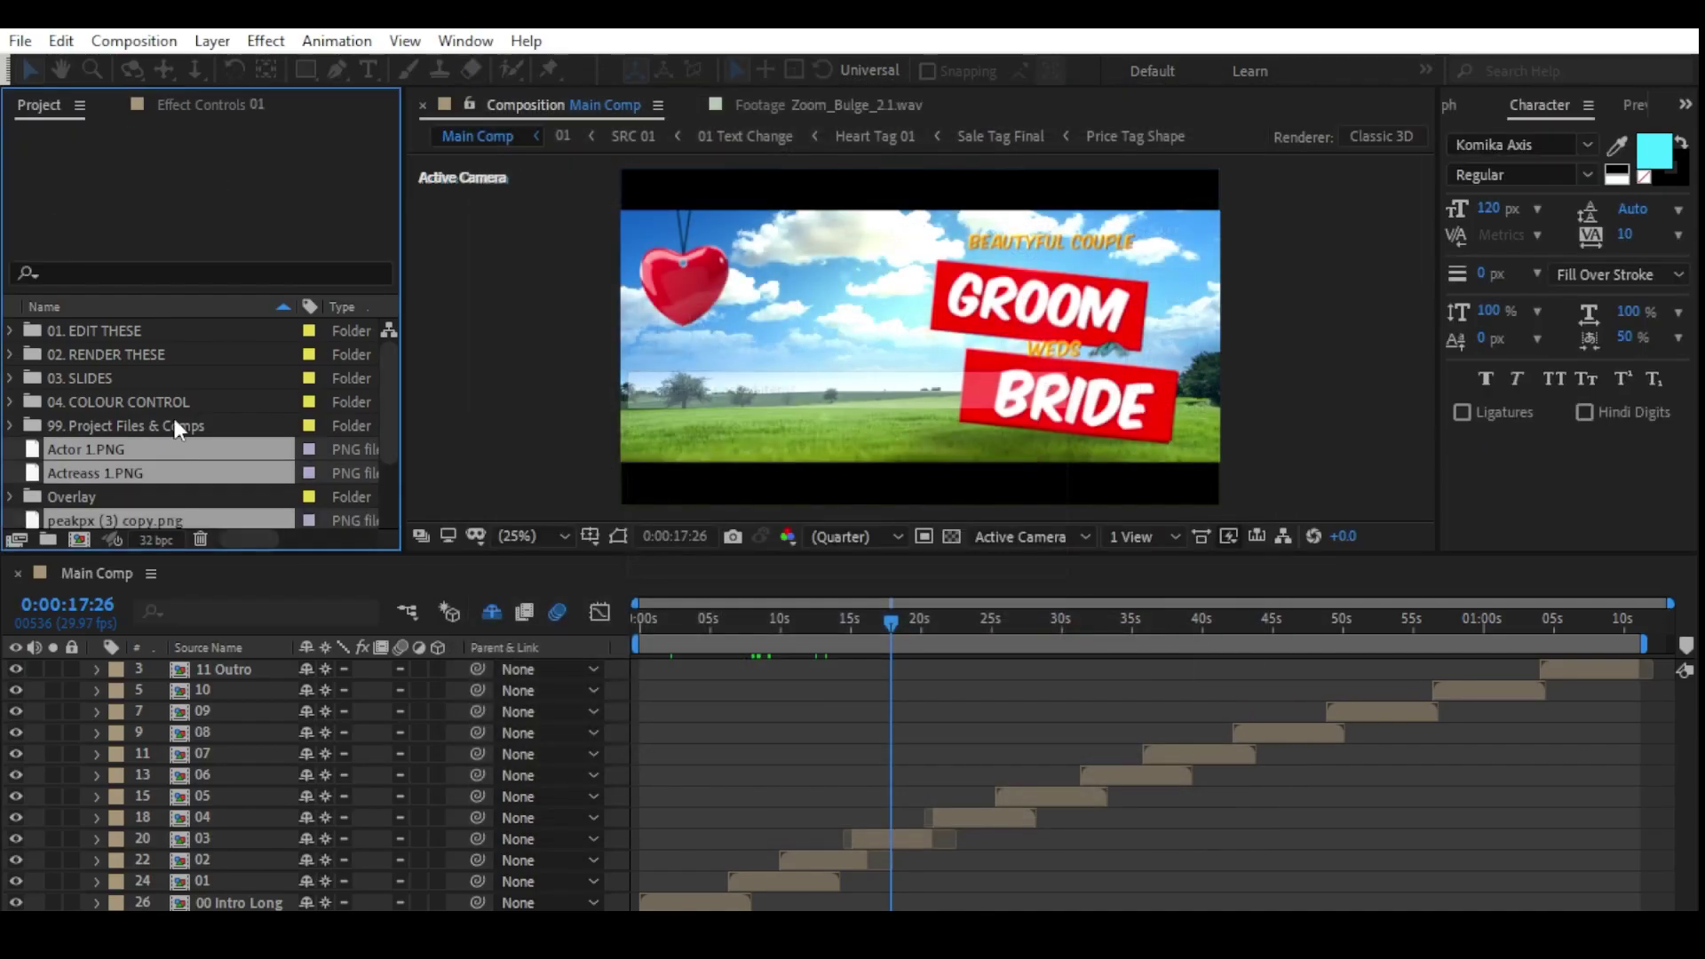
scroll(133, 427, down, 2)
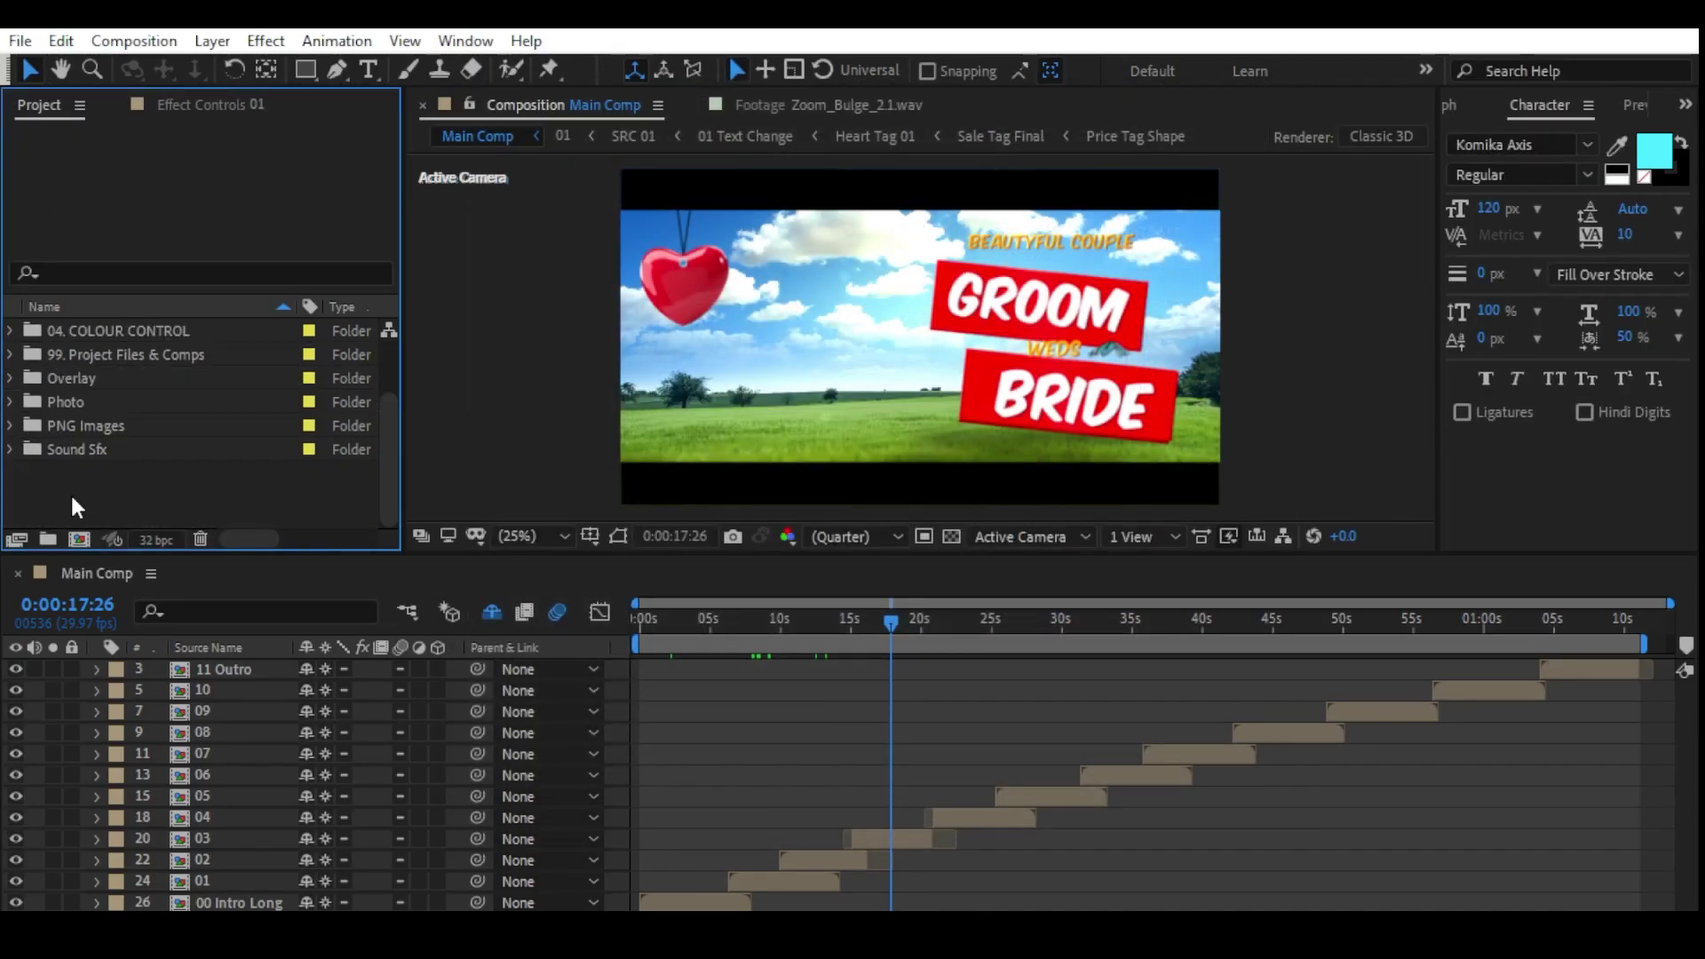
Step: Expand the Photo folder to check Actor 1.PNG and peakpx (3) copy.png, then reopen 01. EDIT THESE
click(72, 404)
click(10, 402)
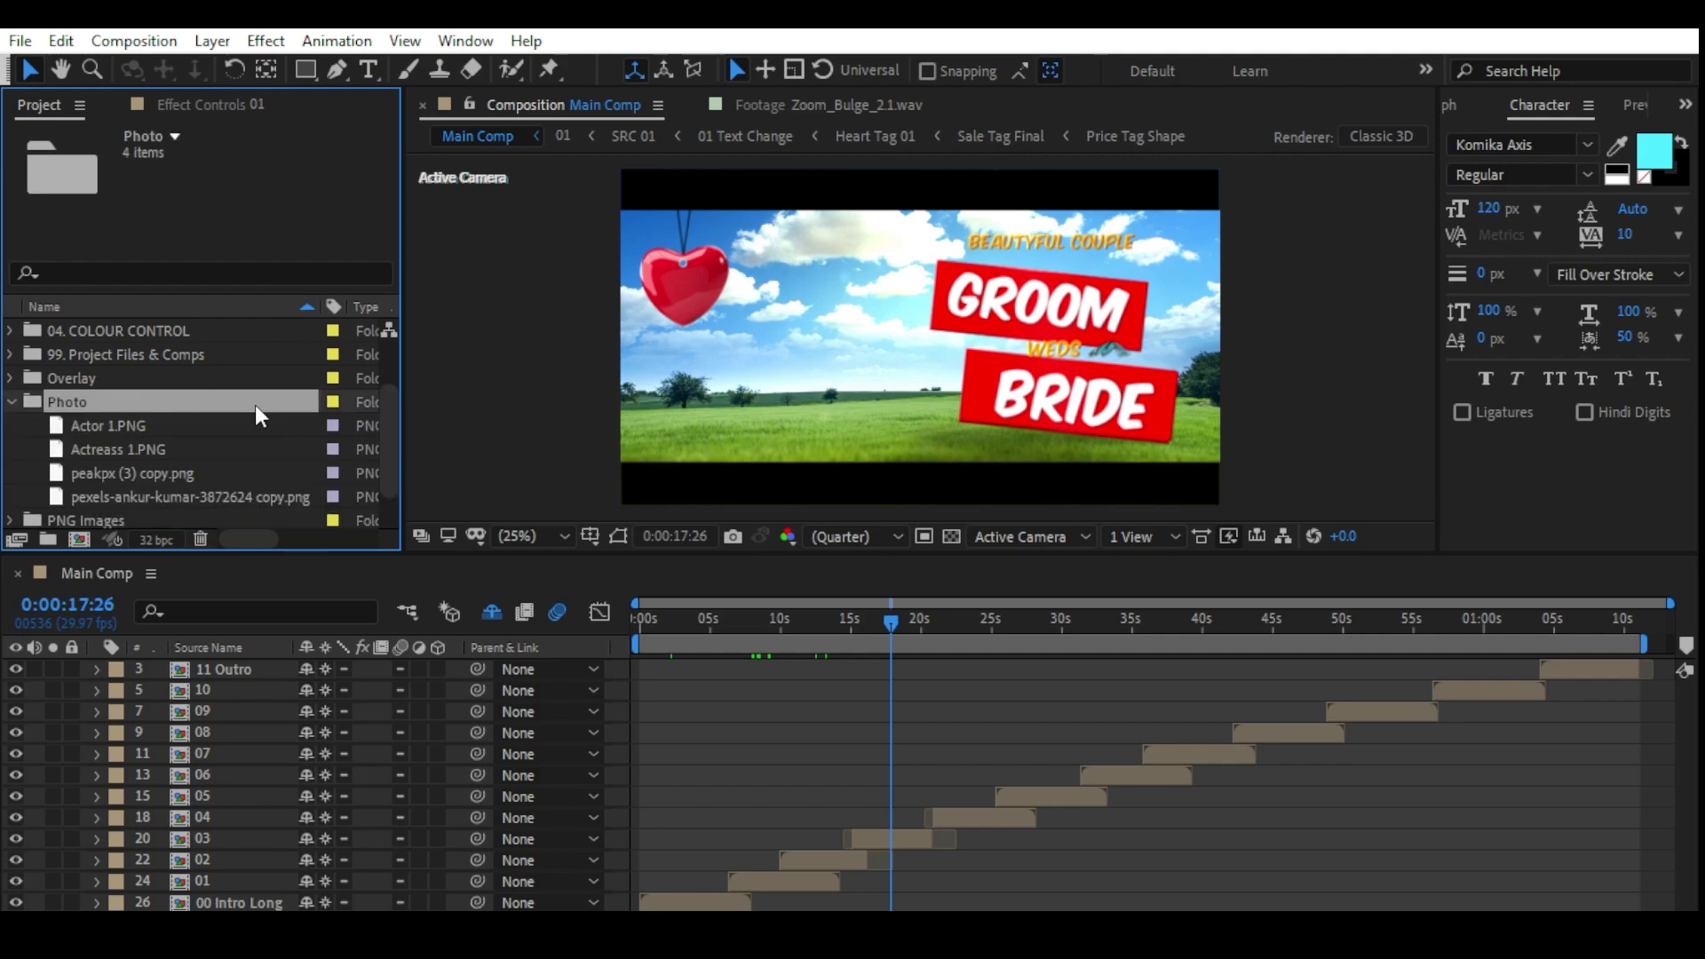
click(116, 430)
click(115, 474)
scroll(116, 444, down, 2)
click(111, 377)
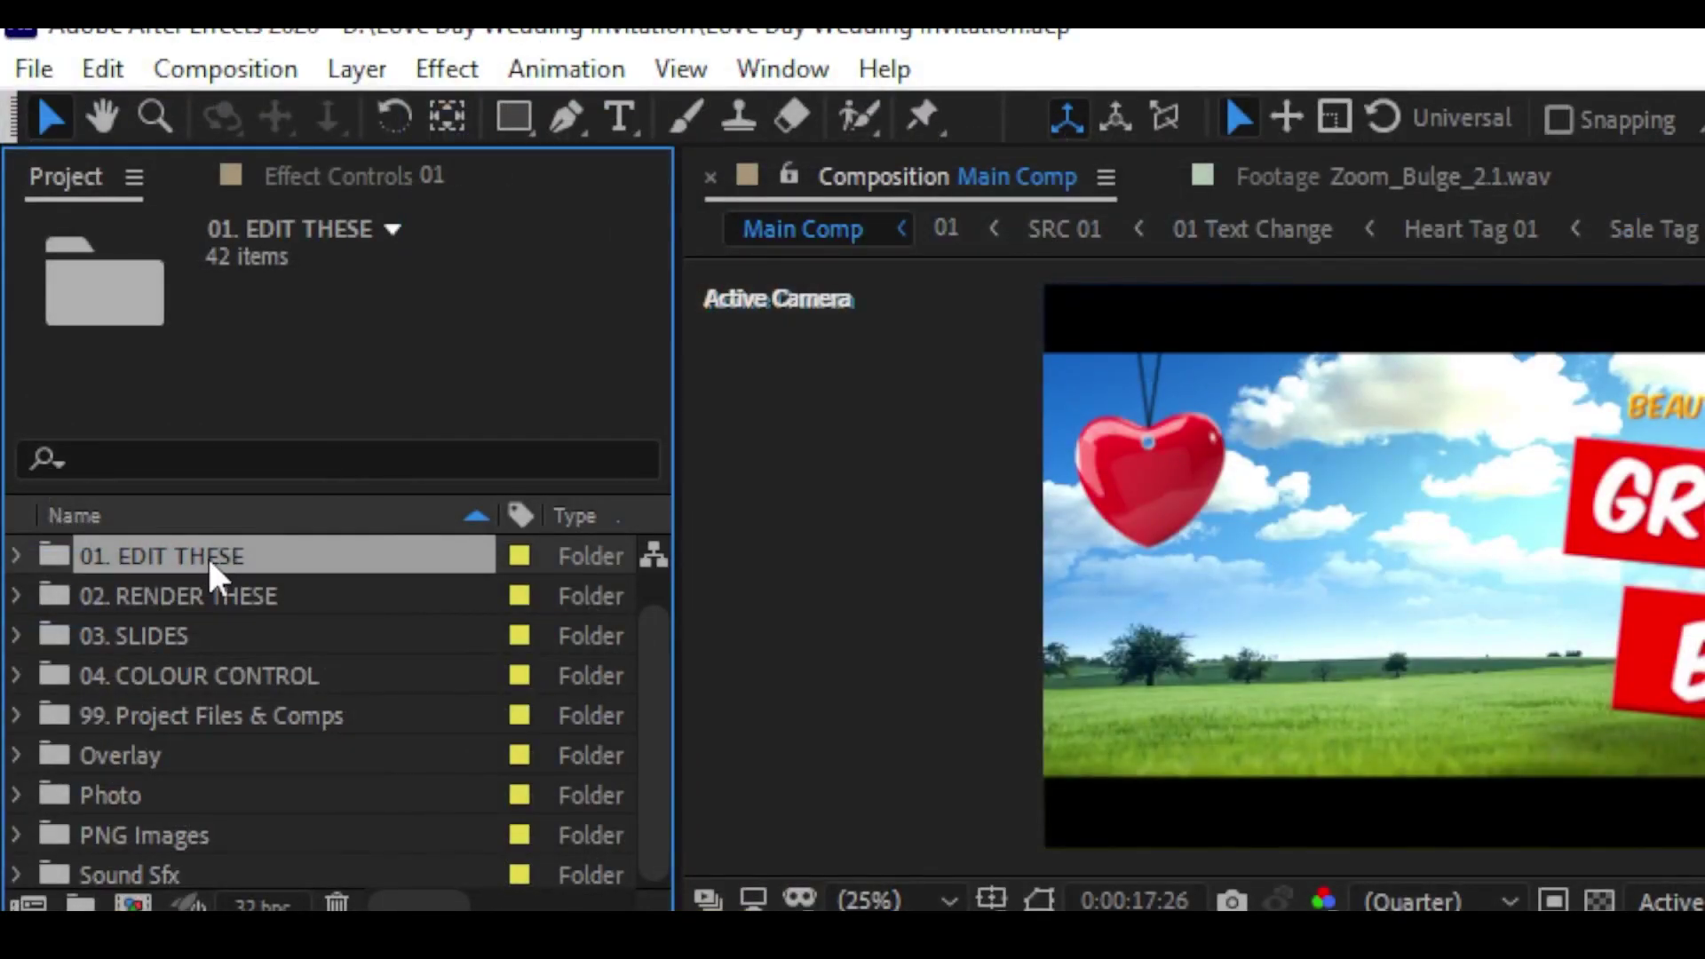
double_click(125, 332)
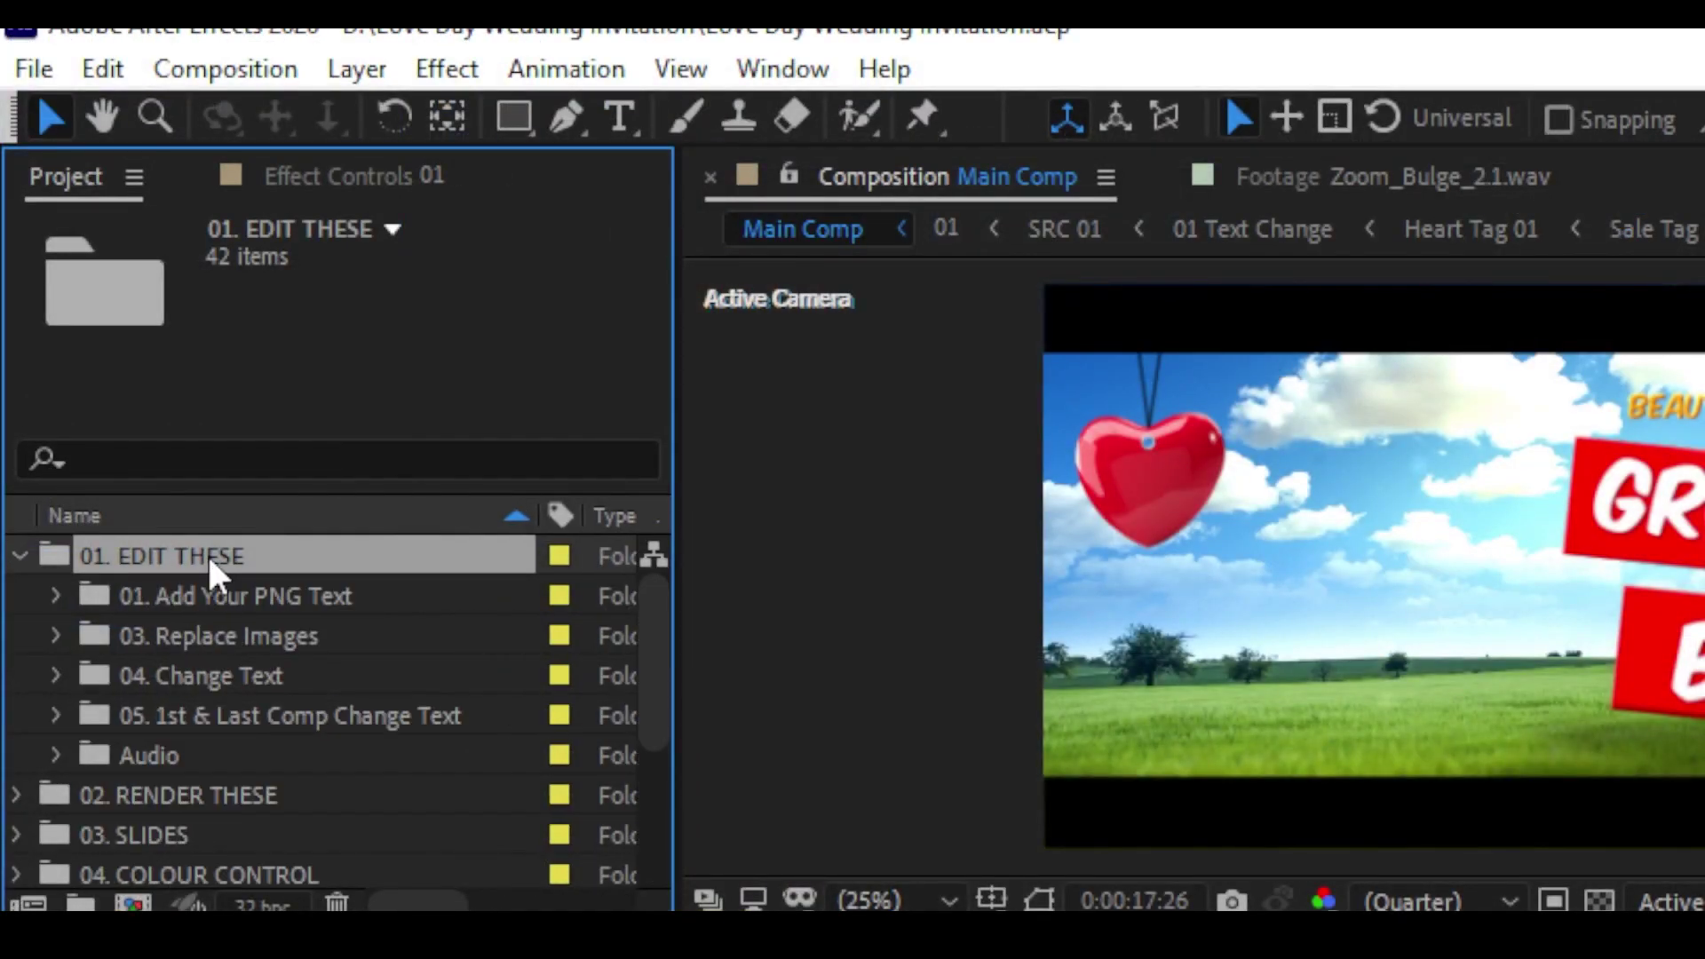
Step: Expand 03. Replace Images and select its run of Image comps
click(246, 635)
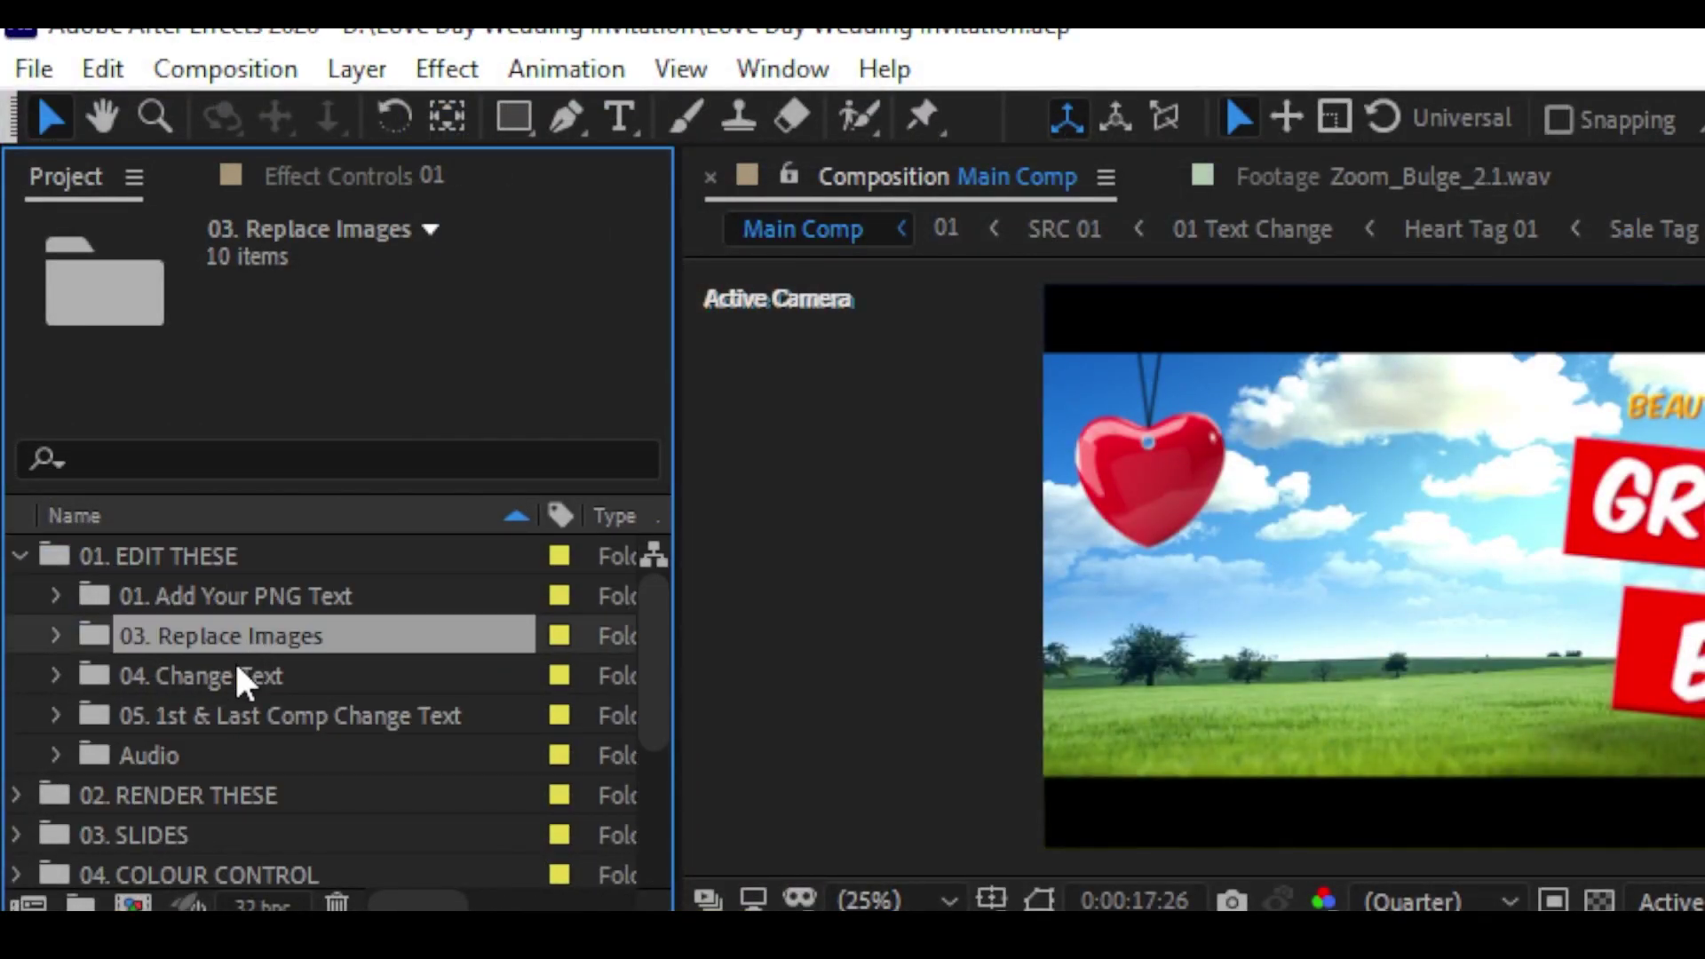
double_click(275, 631)
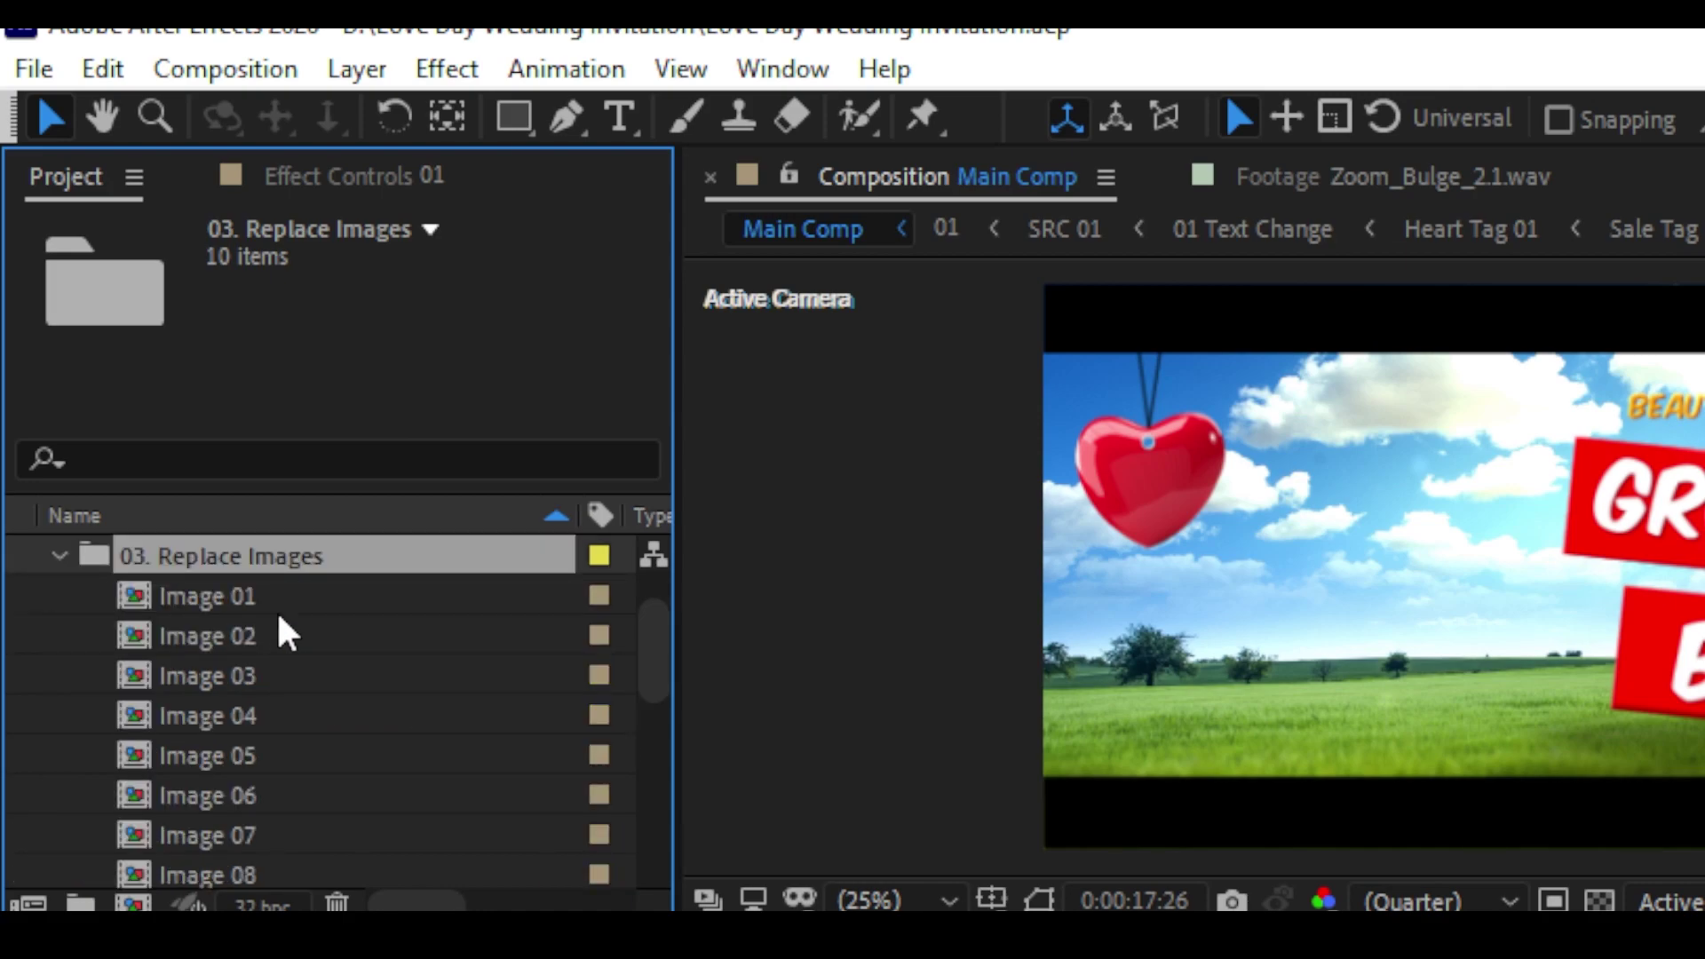
click(204, 600)
drag(656, 644, 656, 735)
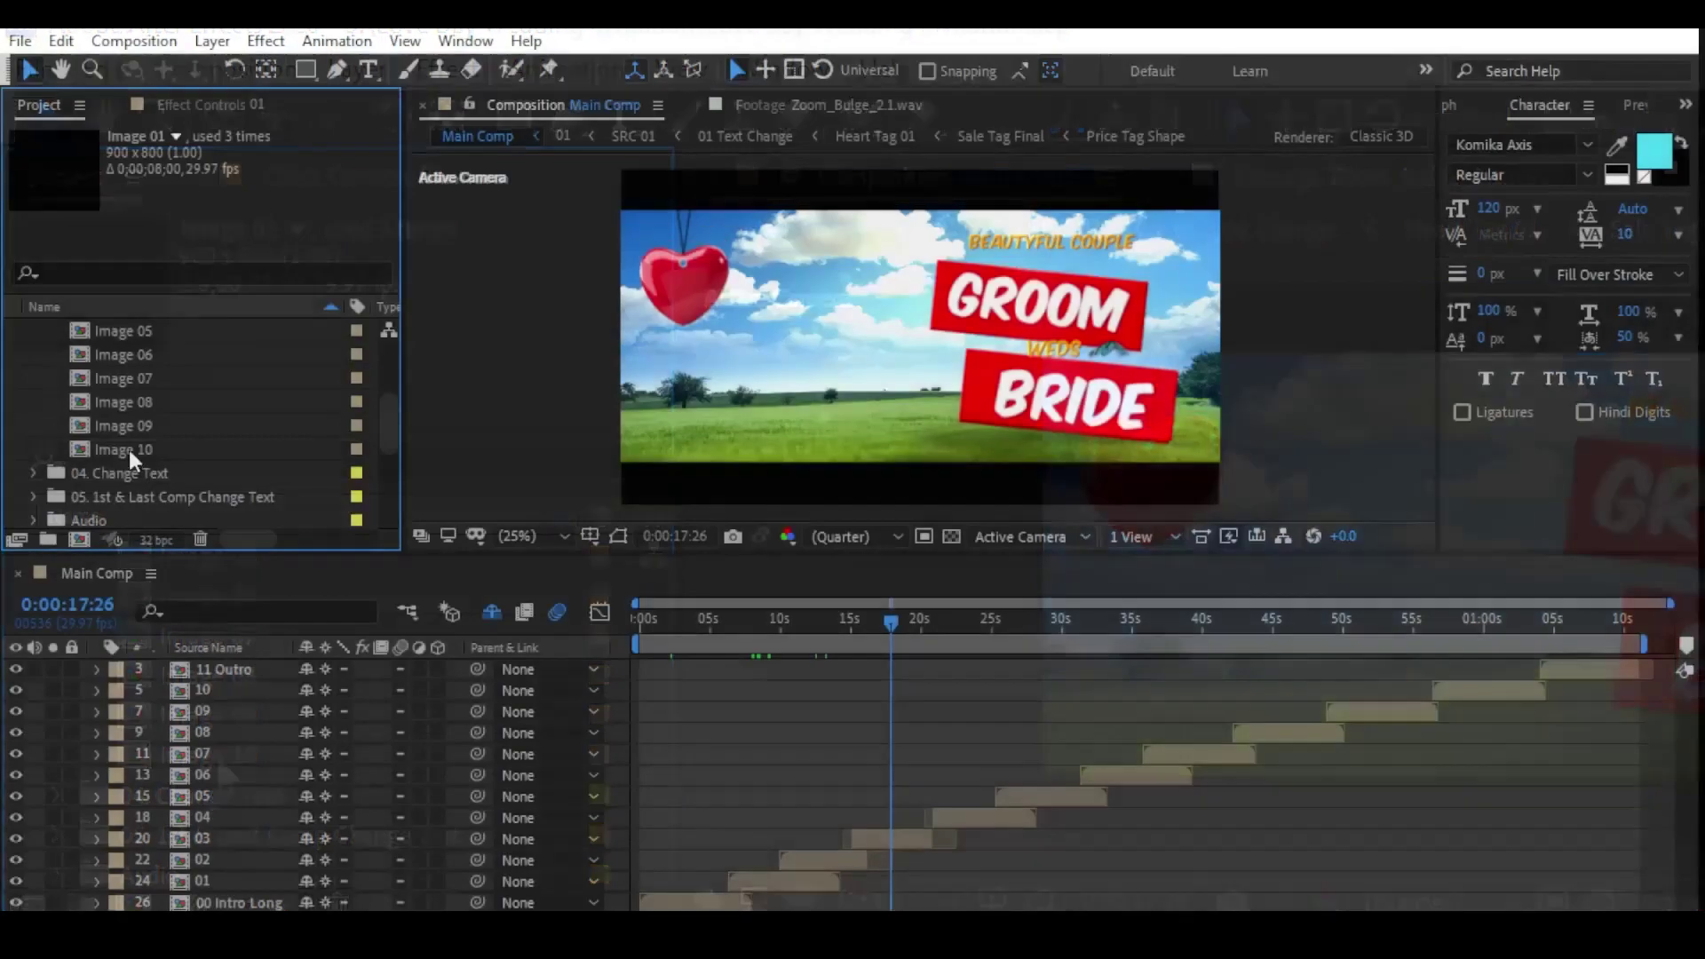
shift+click(620, 764)
scroll(620, 769, up, 3)
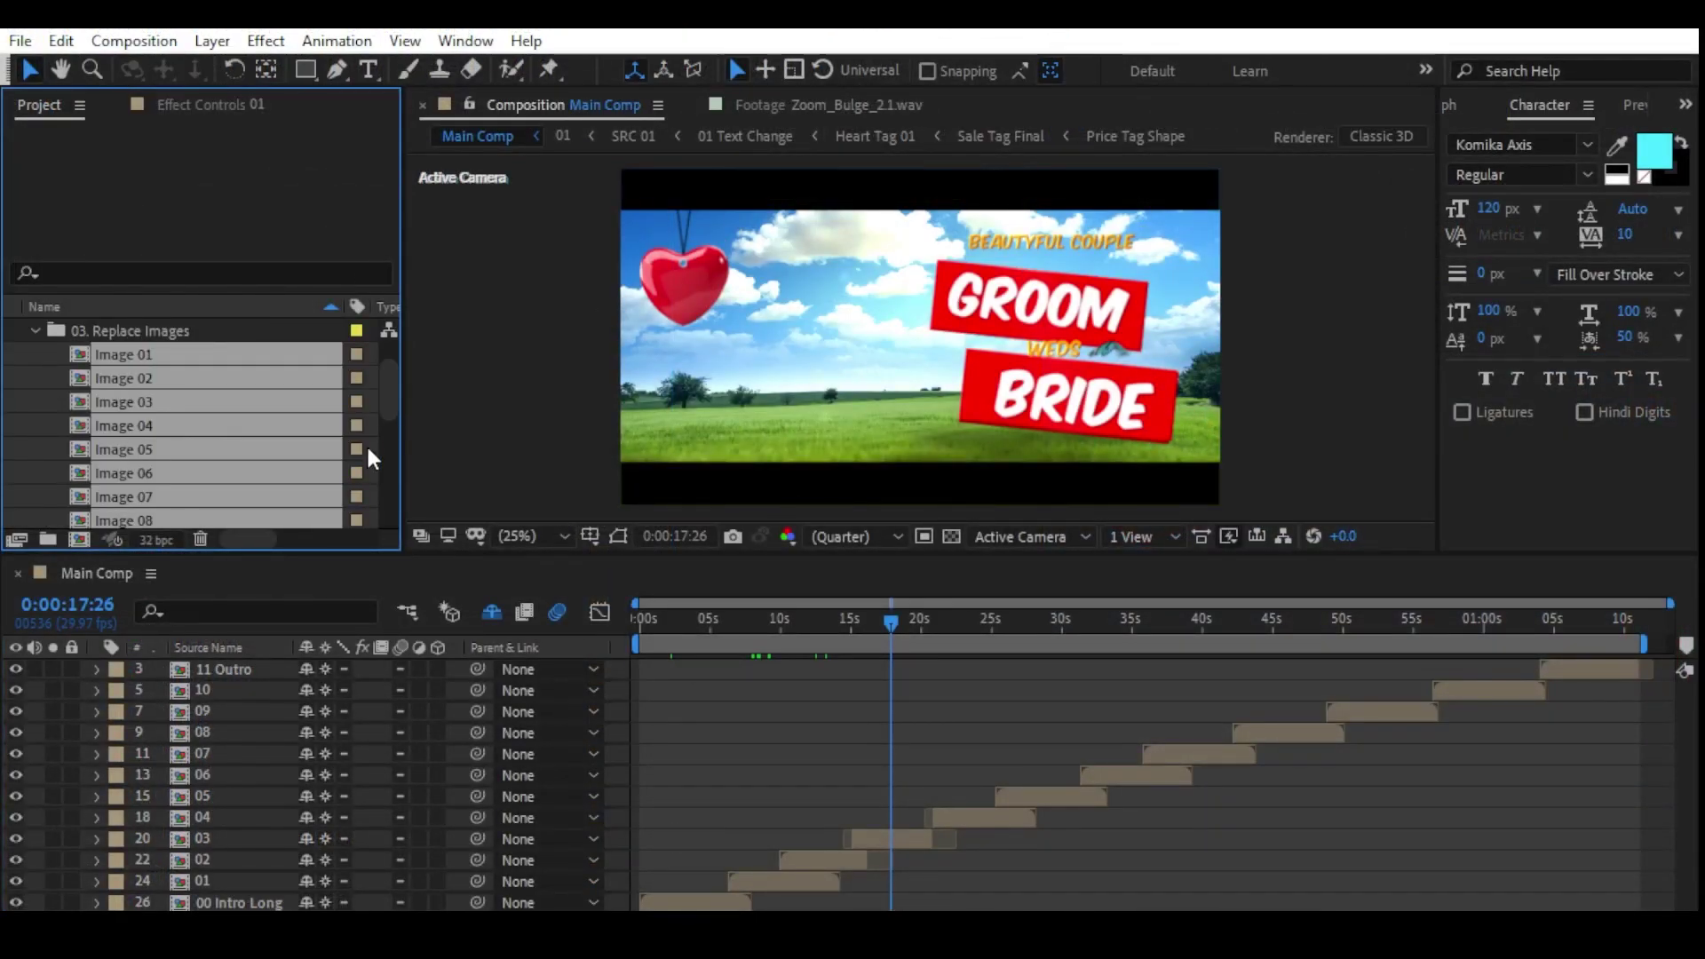
Step: Match Main Comp layer 03 to the Image 03 placeholder and open that composition
click(886, 621)
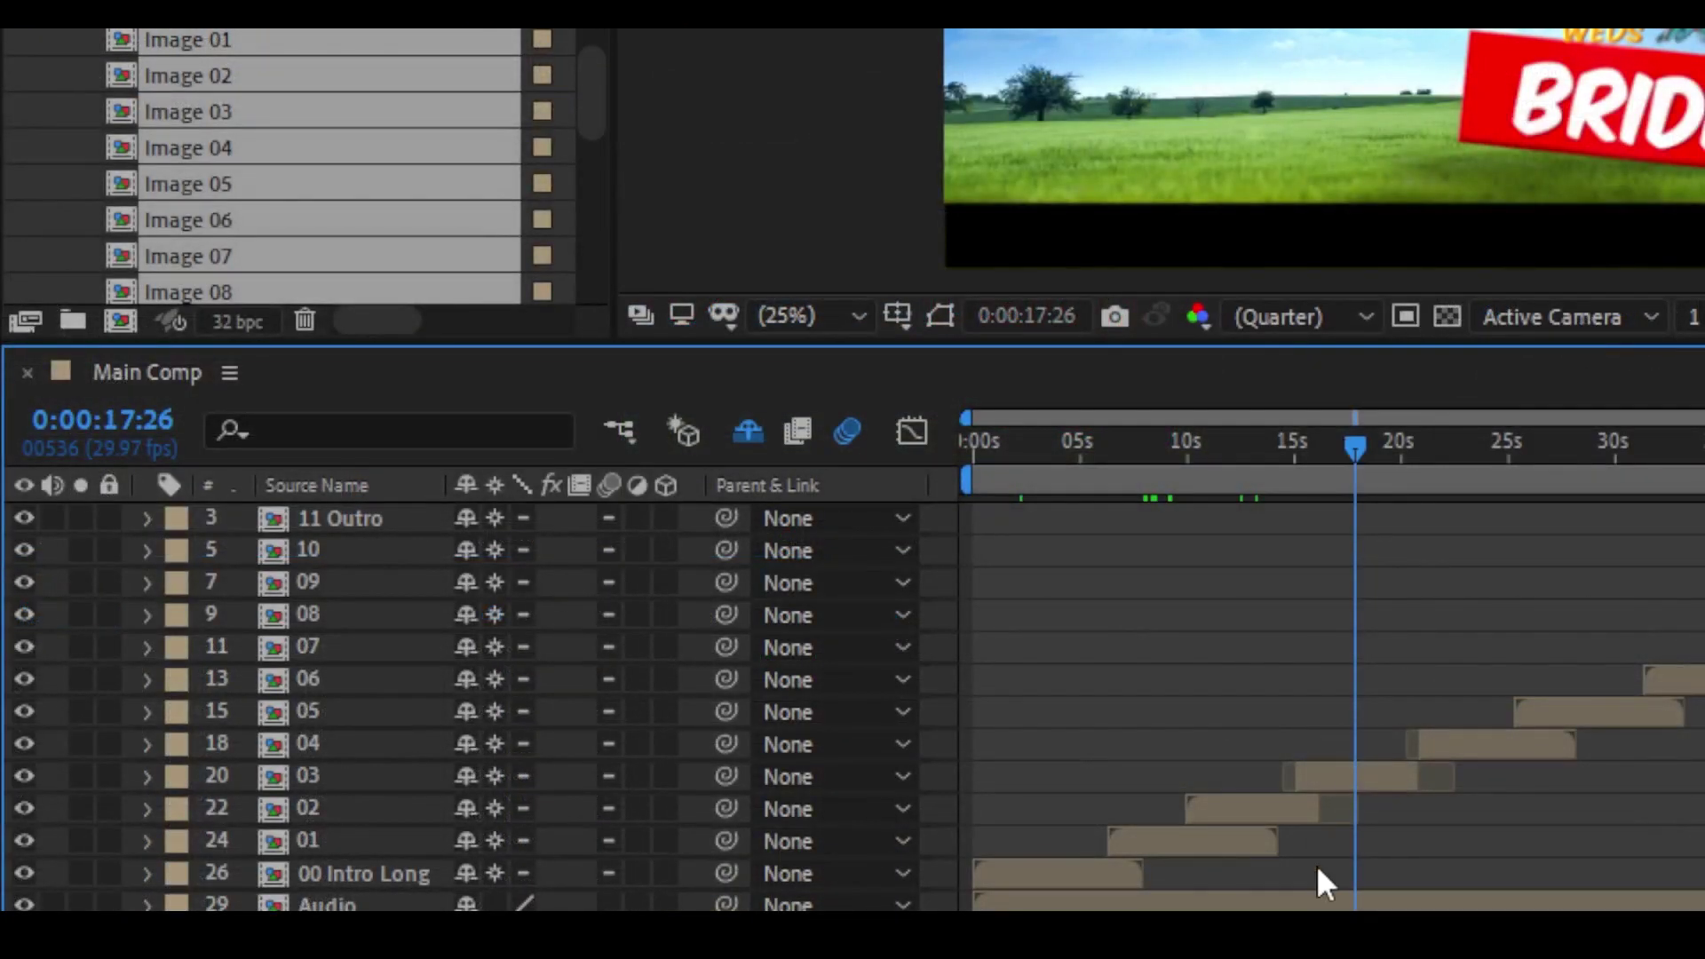
click(1368, 780)
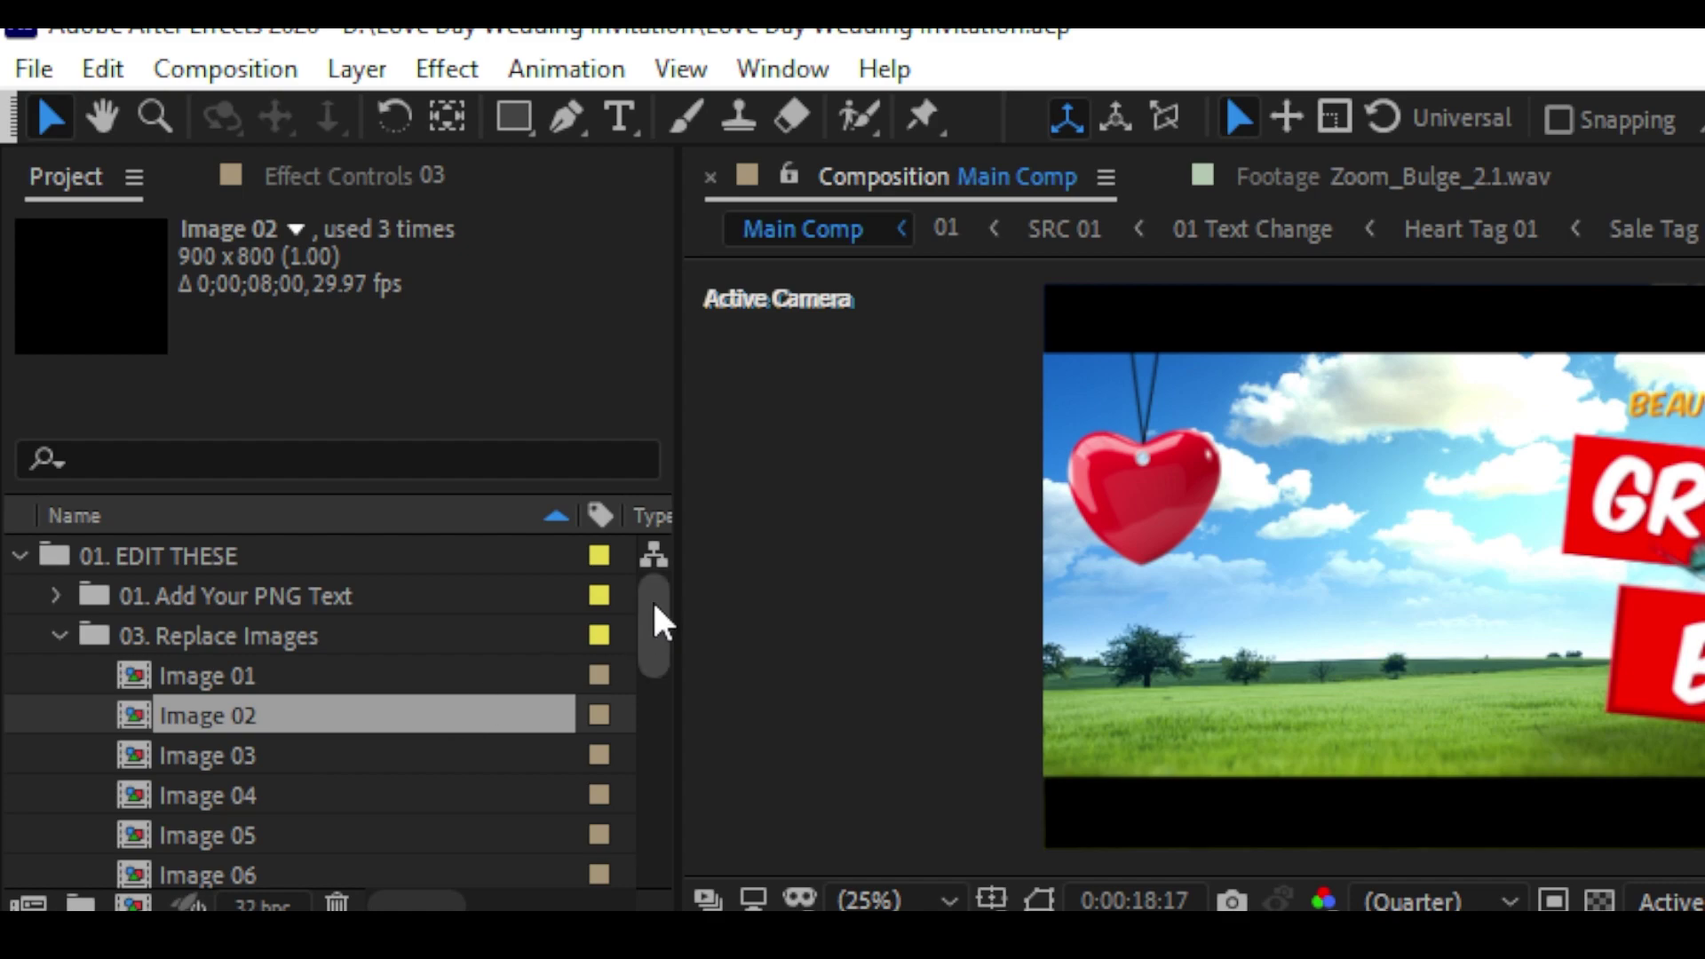
click(233, 755)
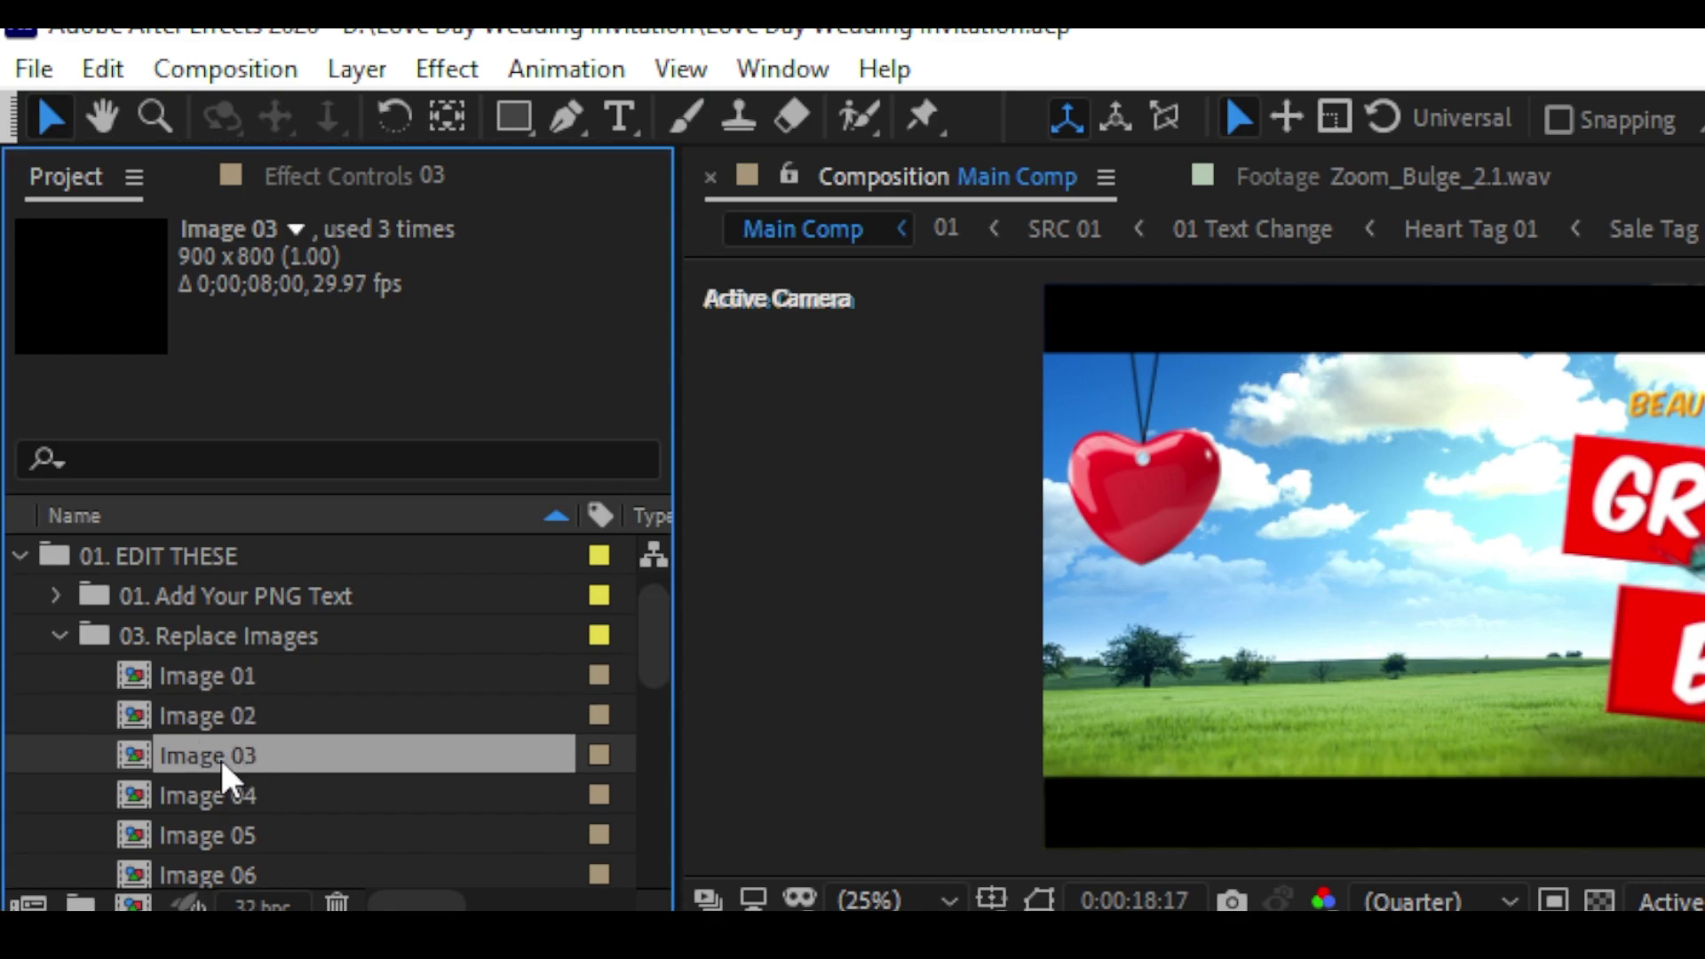
scroll(663, 601, down, 2)
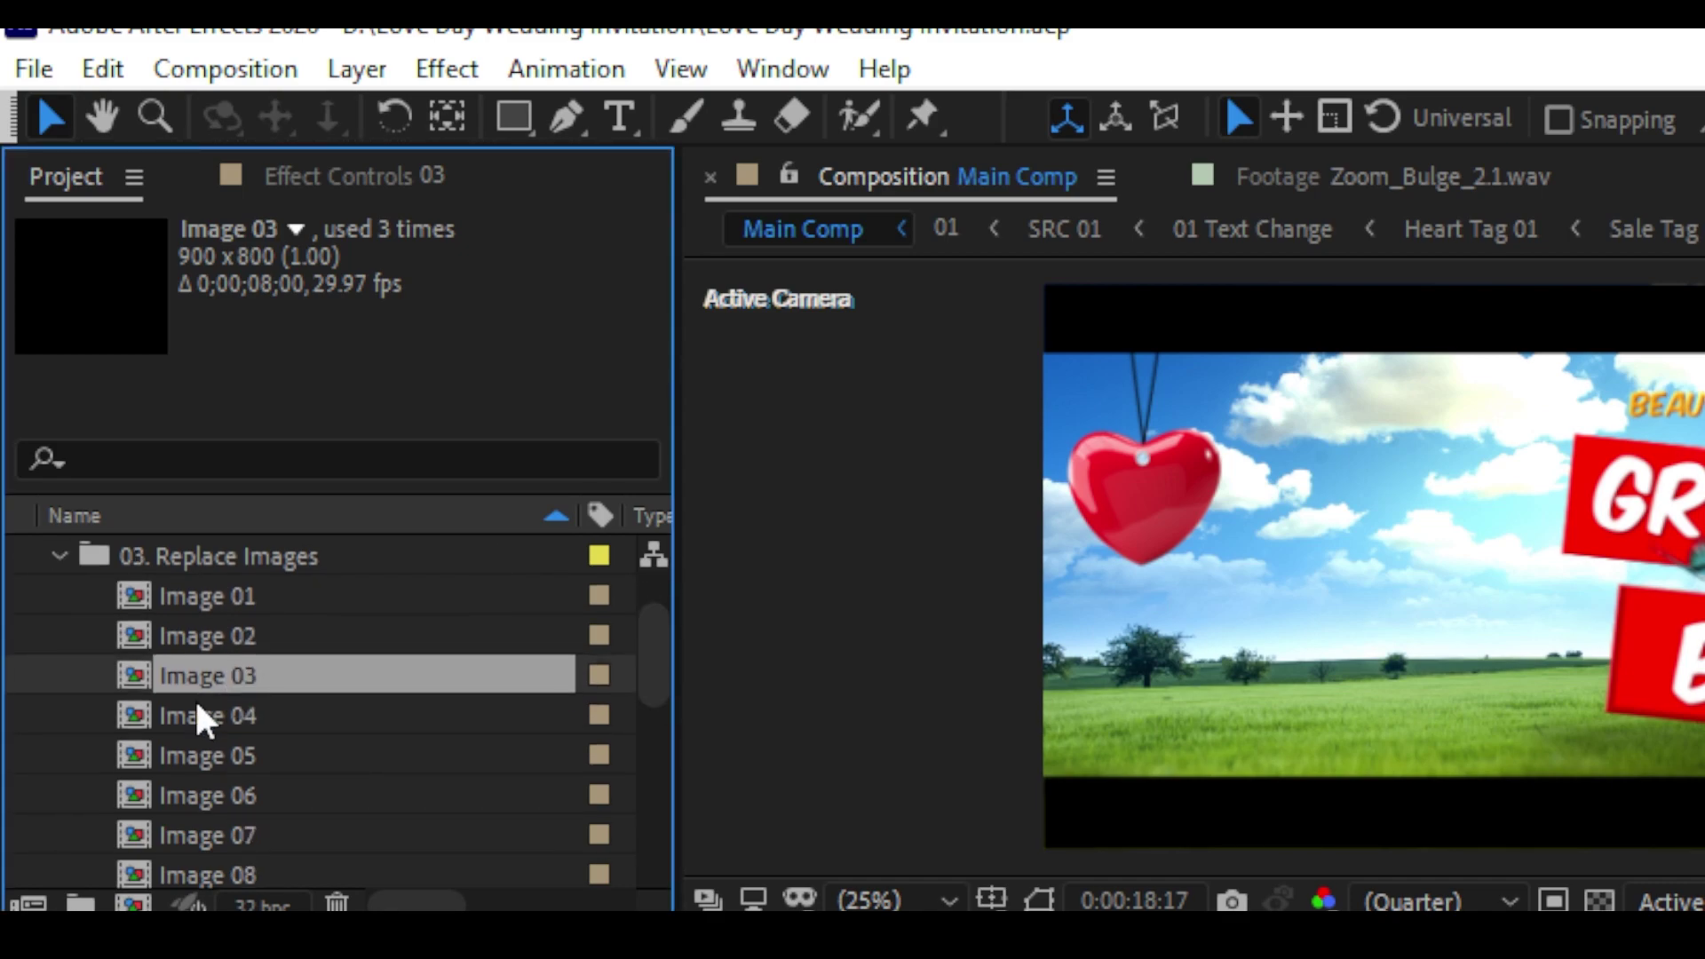
double_click(242, 673)
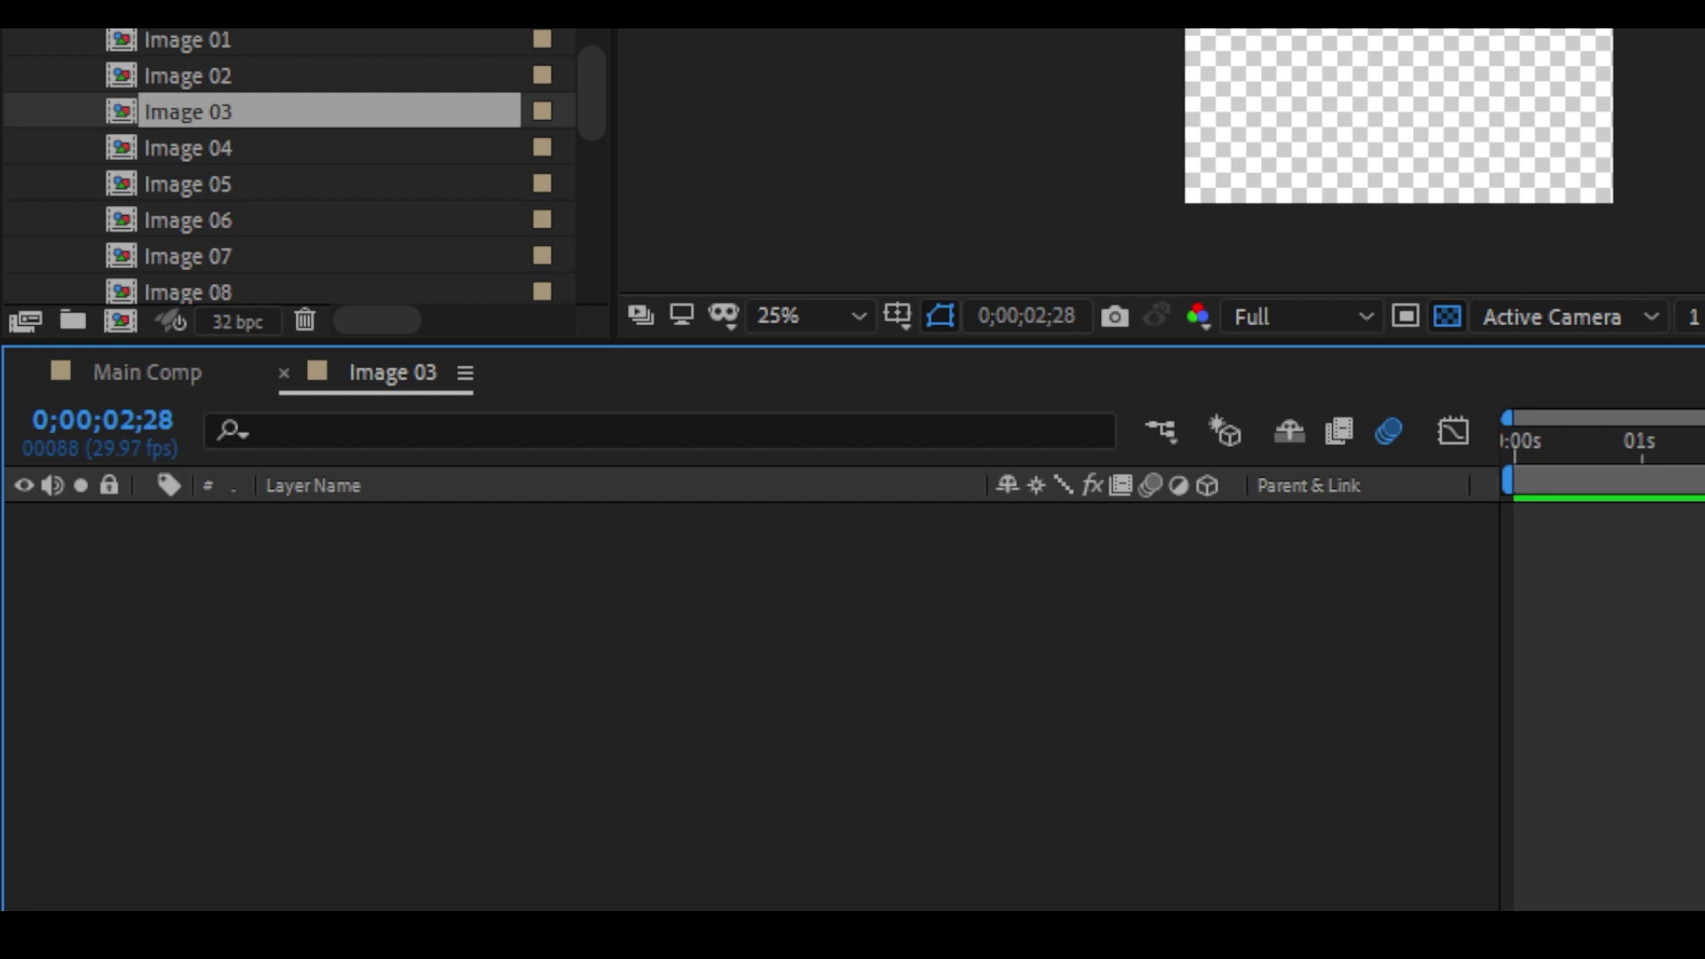
Step: Drag pexels-ankur-kumar-3872624 copy.png from the Photo folder into the Image 03 composition
scroll(594, 62, up, 5)
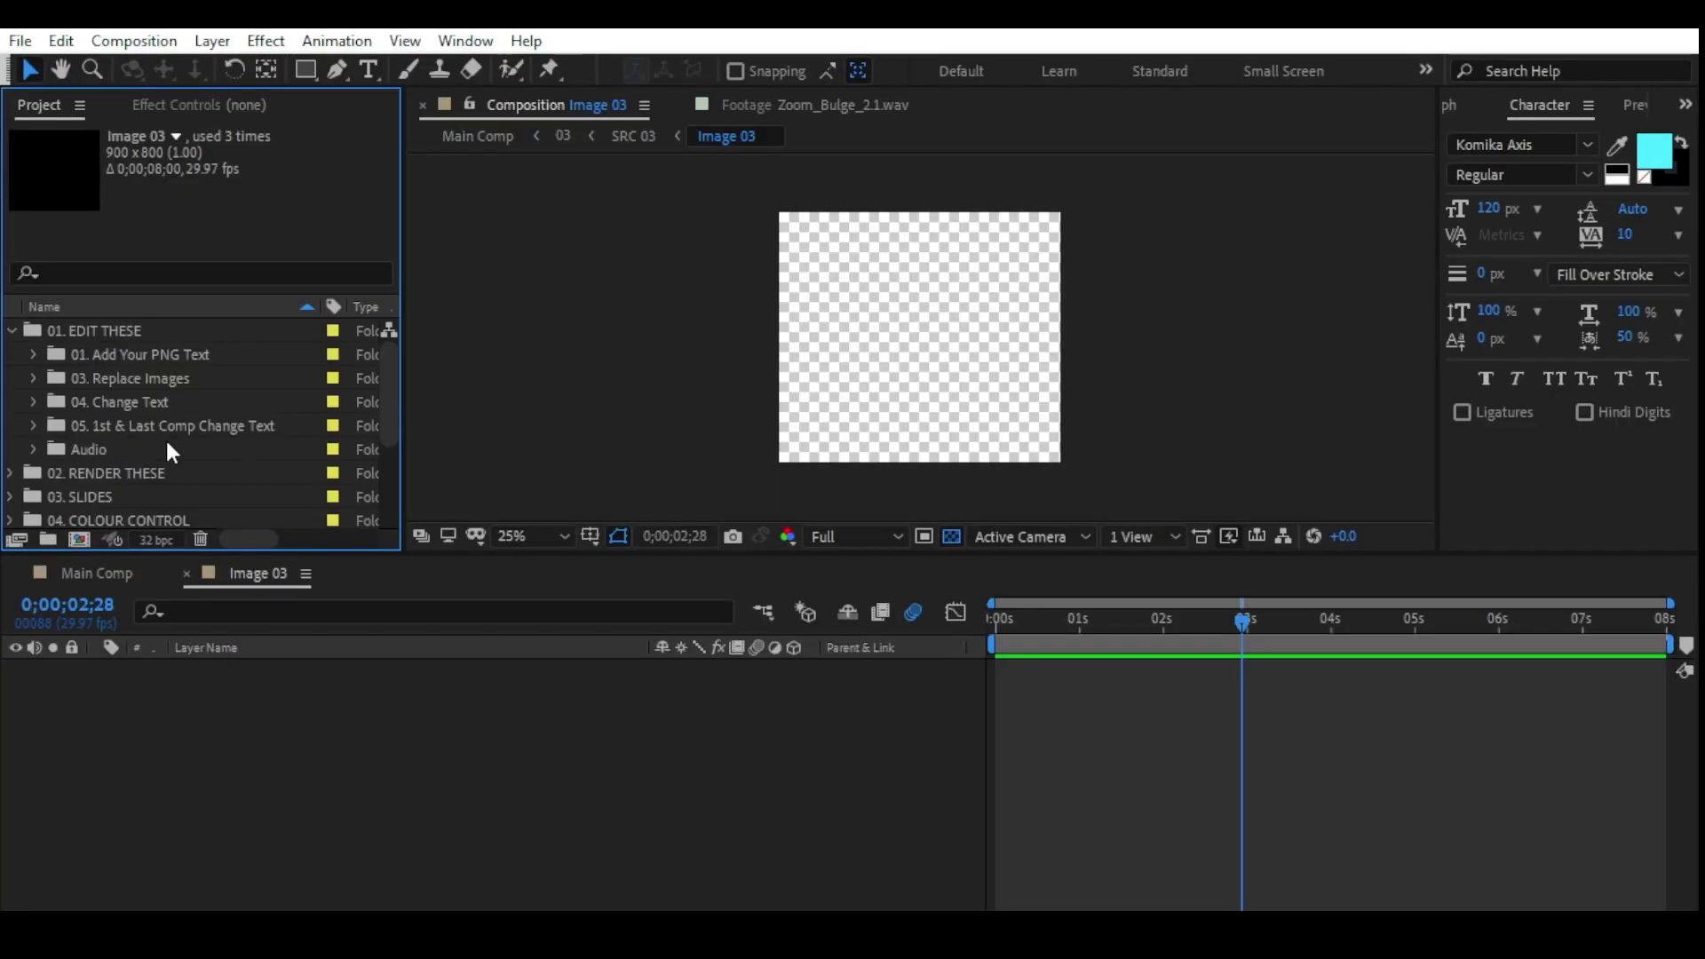
scroll(182, 451, down, 3)
click(96, 448)
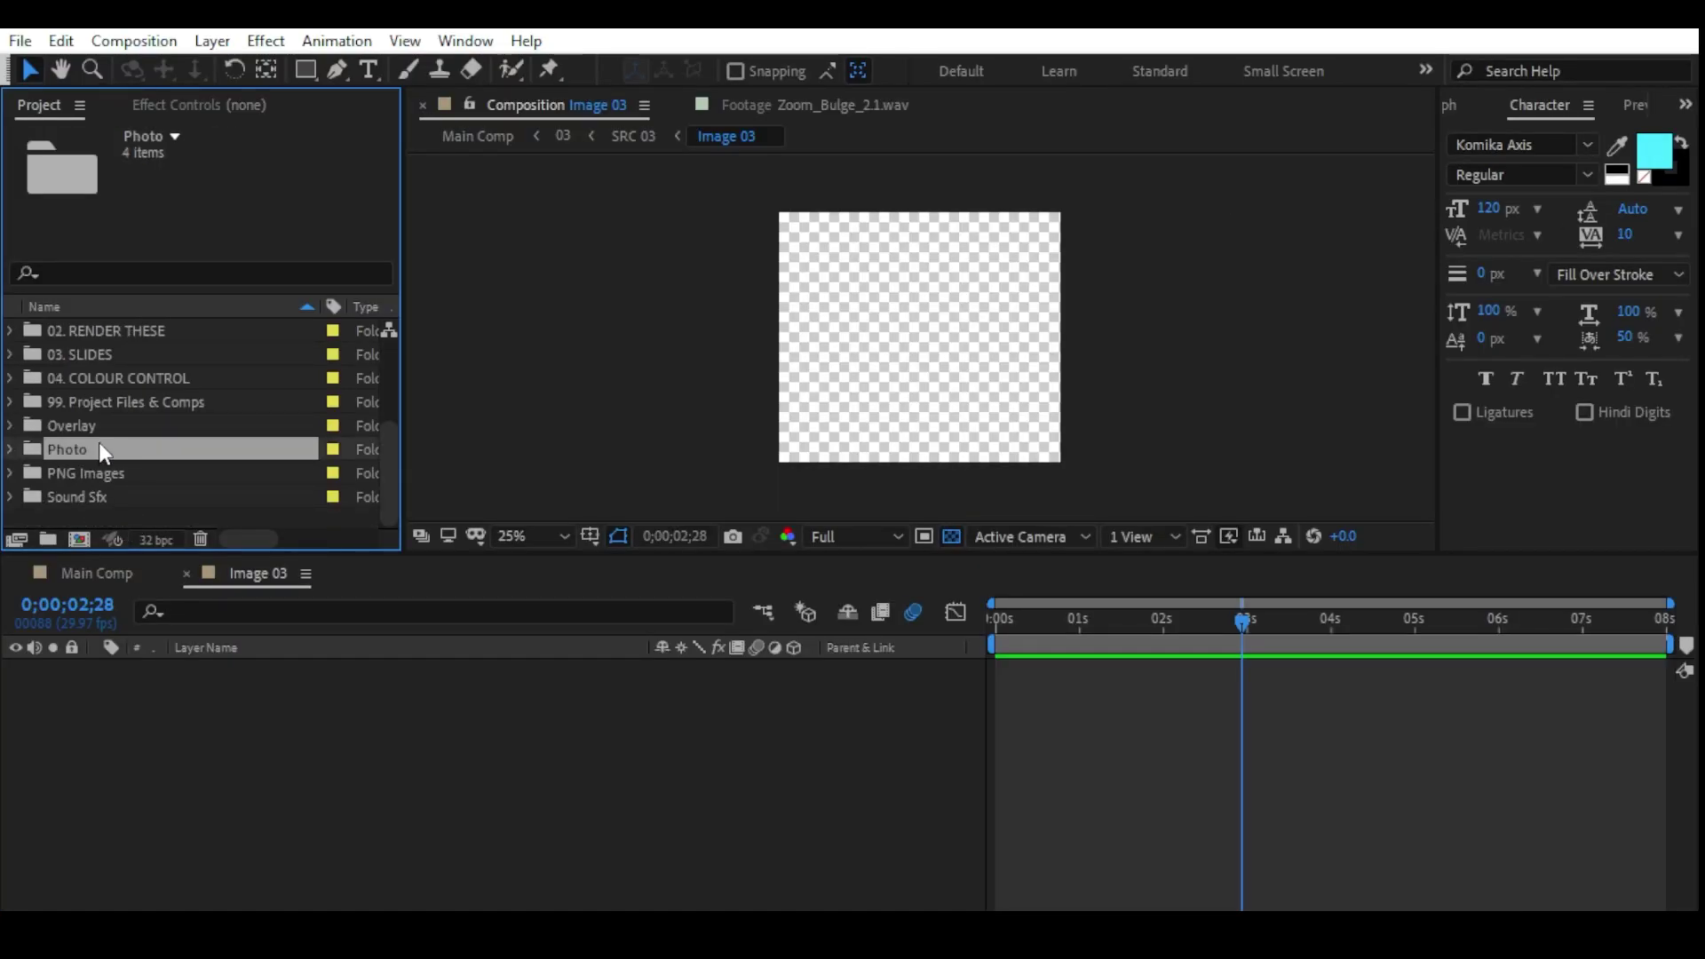
double_click(94, 450)
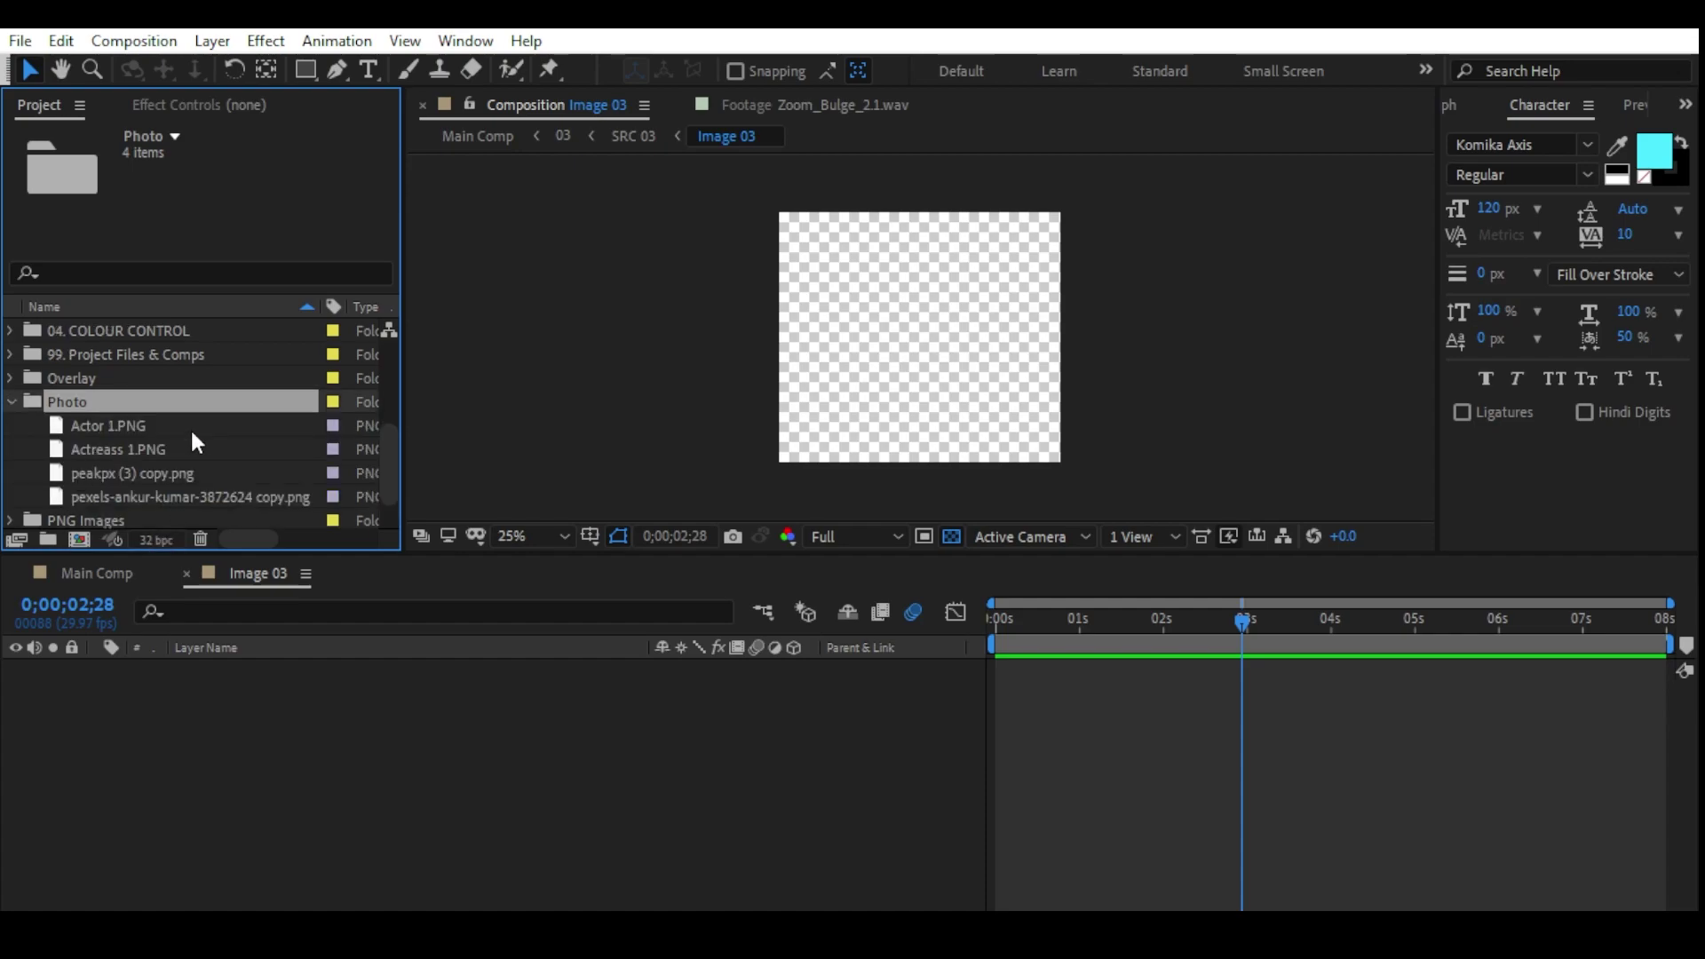
click(134, 449)
click(113, 472)
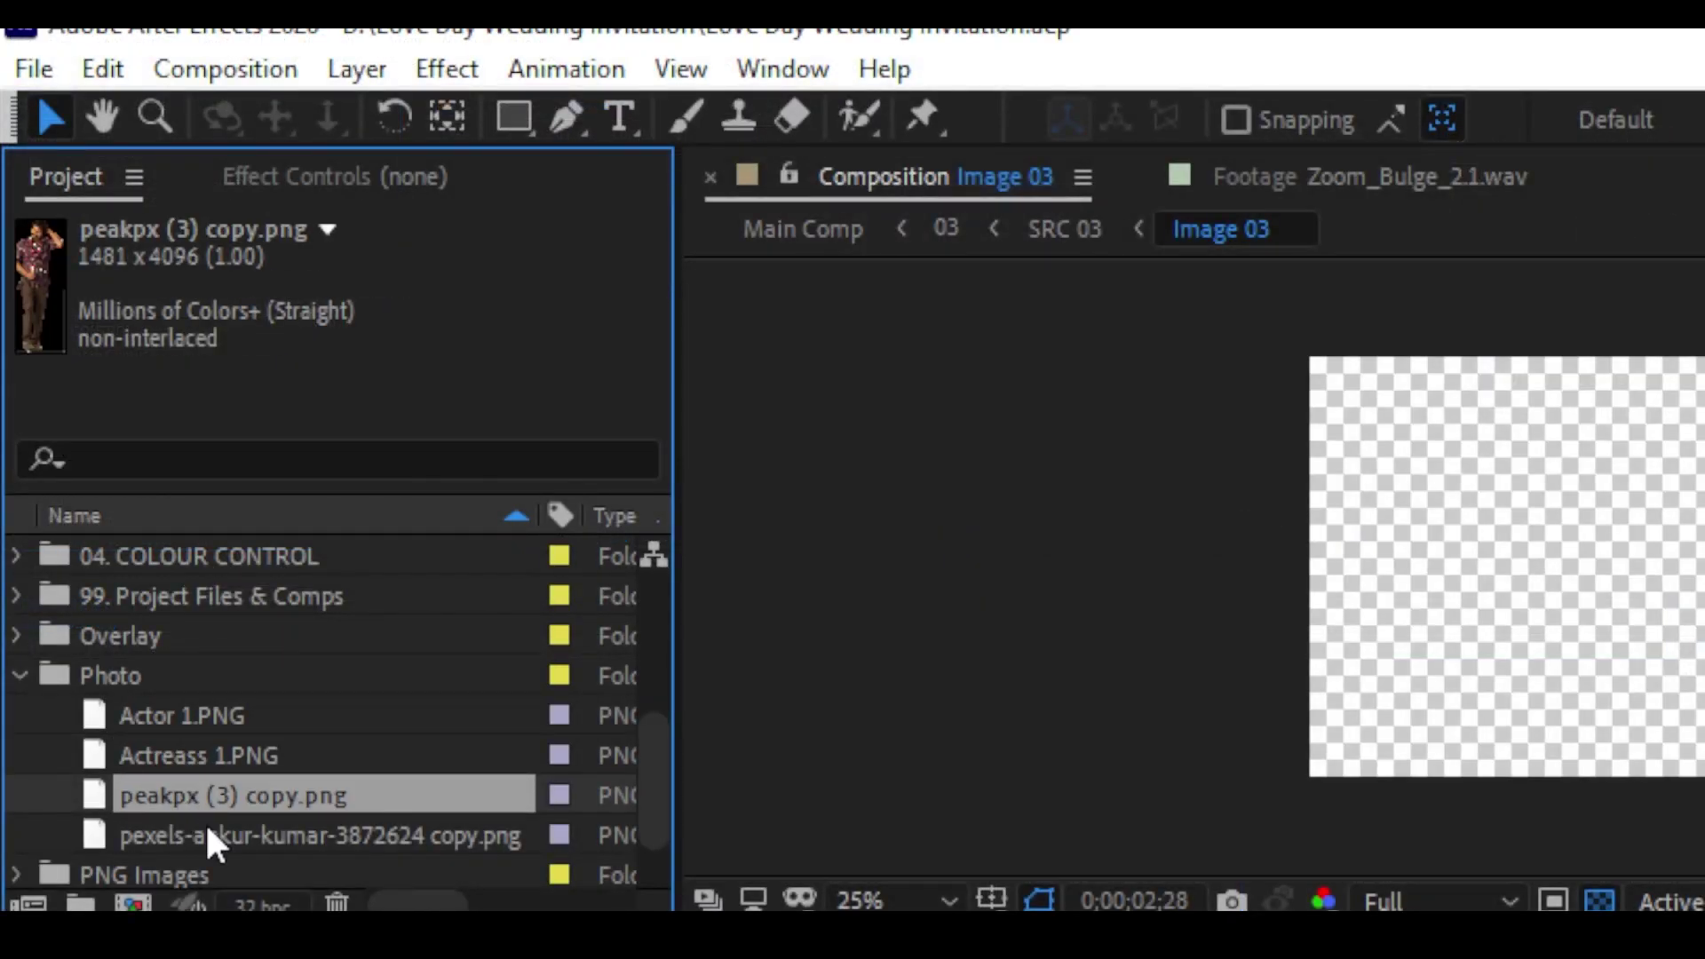
click(205, 826)
scroll(336, 775, down, 2)
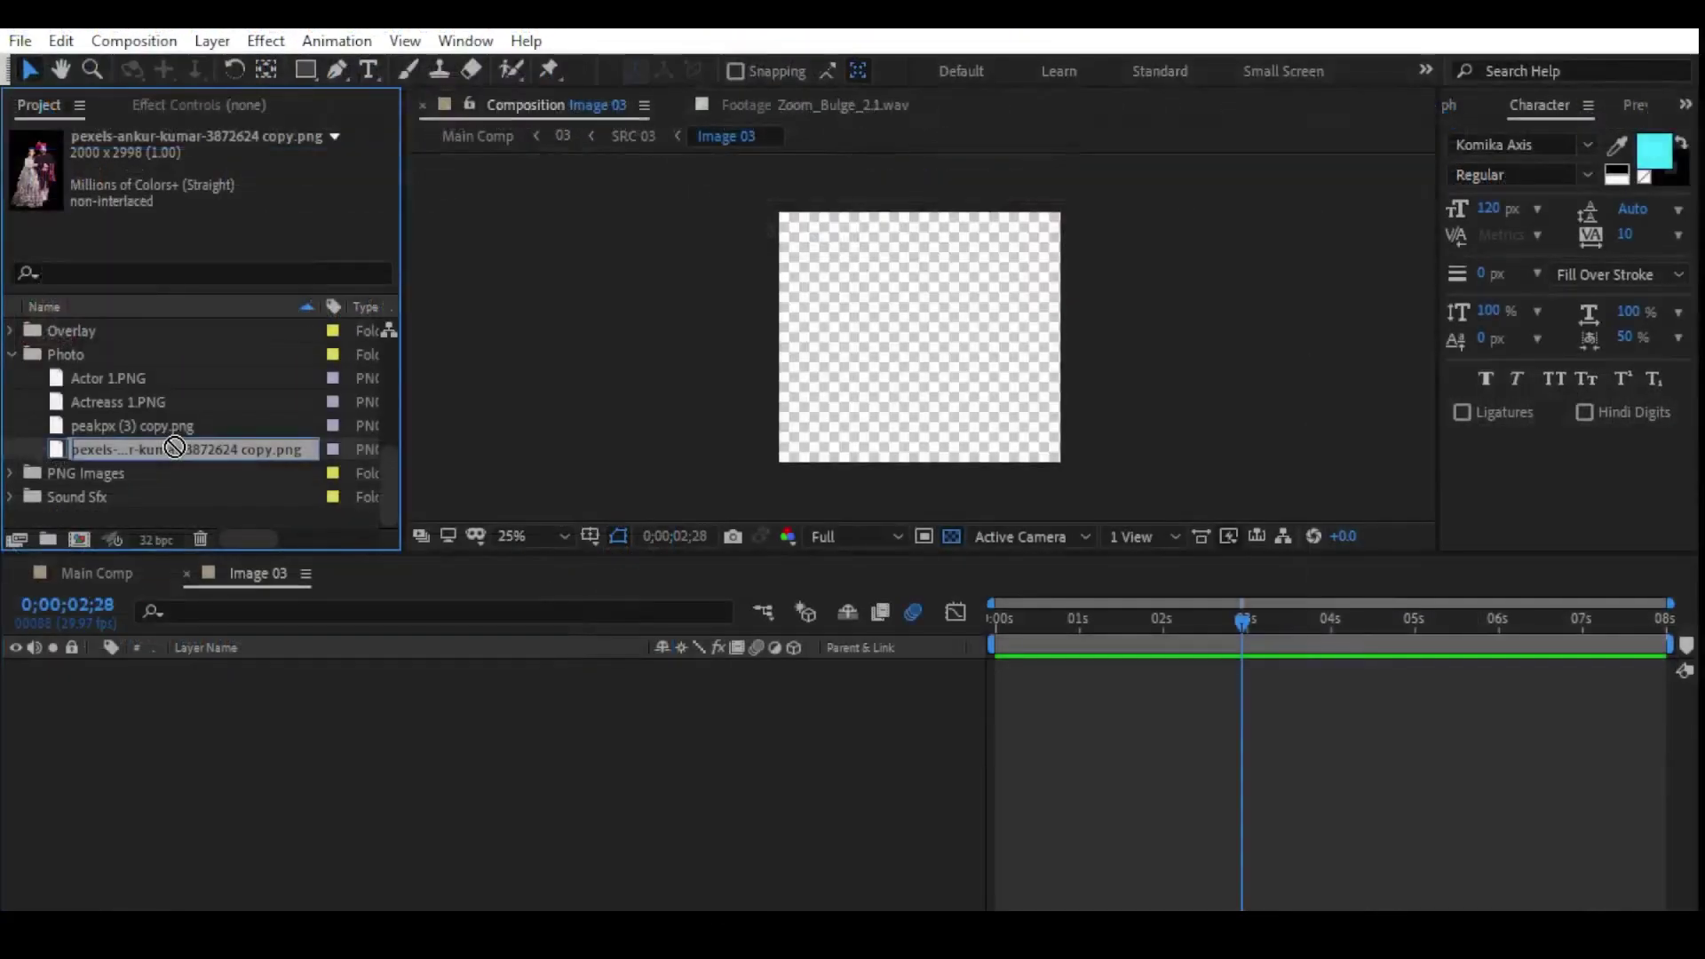
drag(205, 755, 355, 710)
Step: Fit the couple photo to the comp height, scale it up to fill the frame, and close Image 03
click(392, 682)
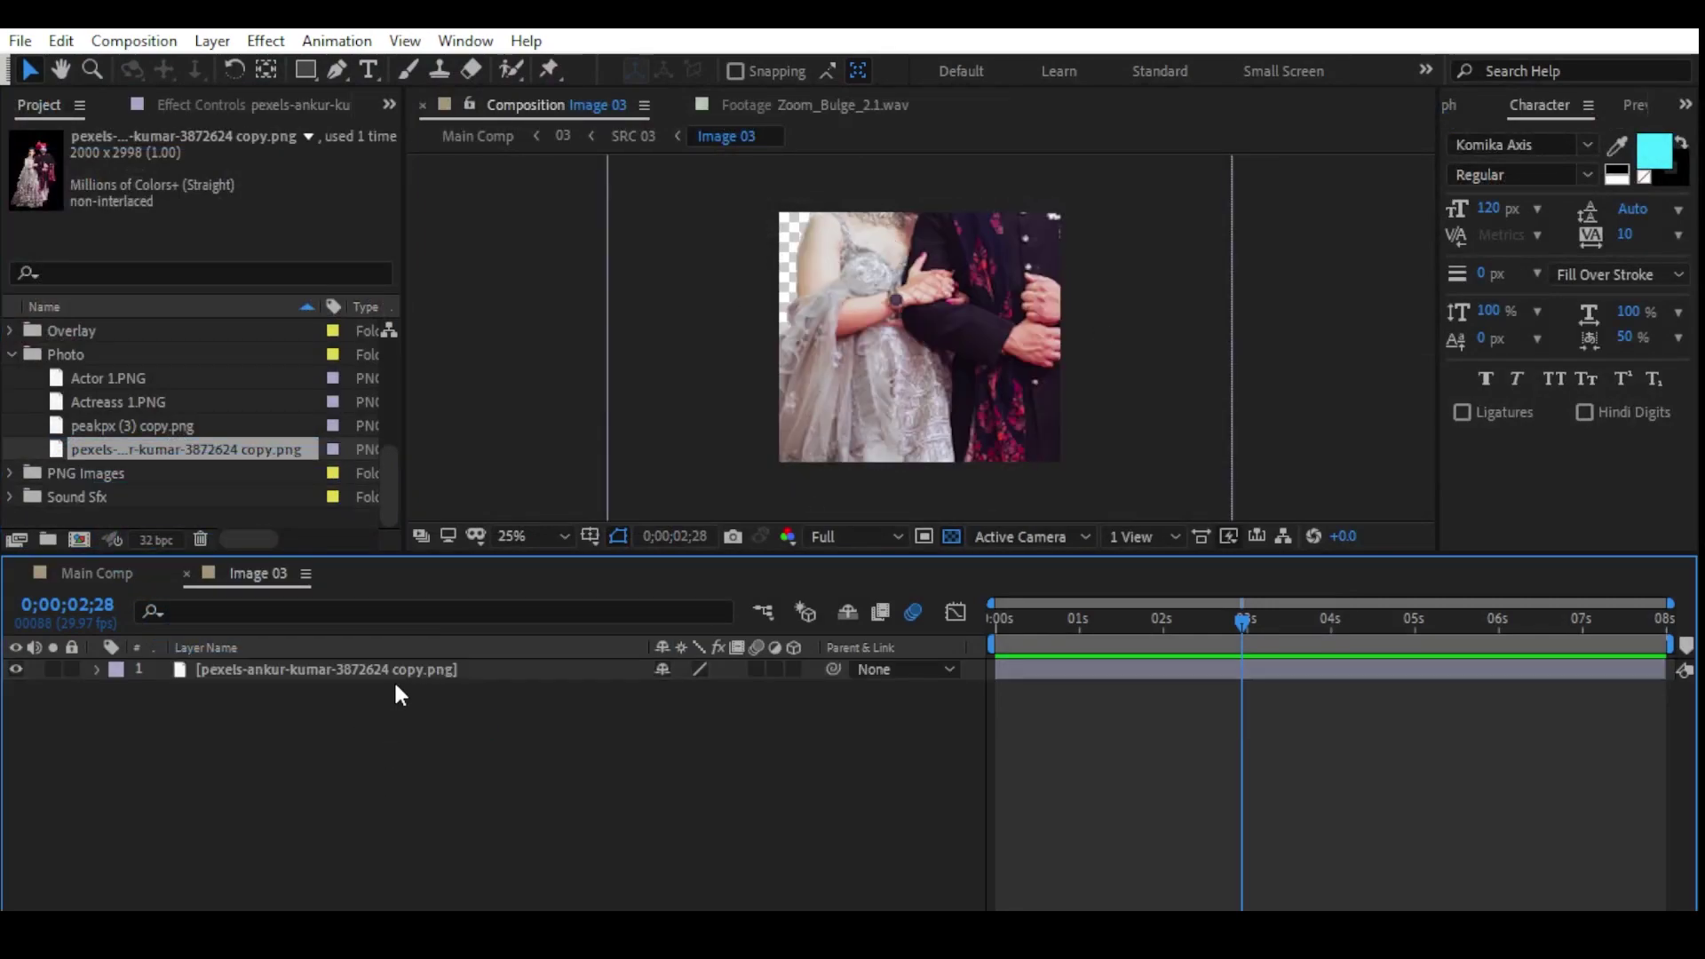
click(401, 664)
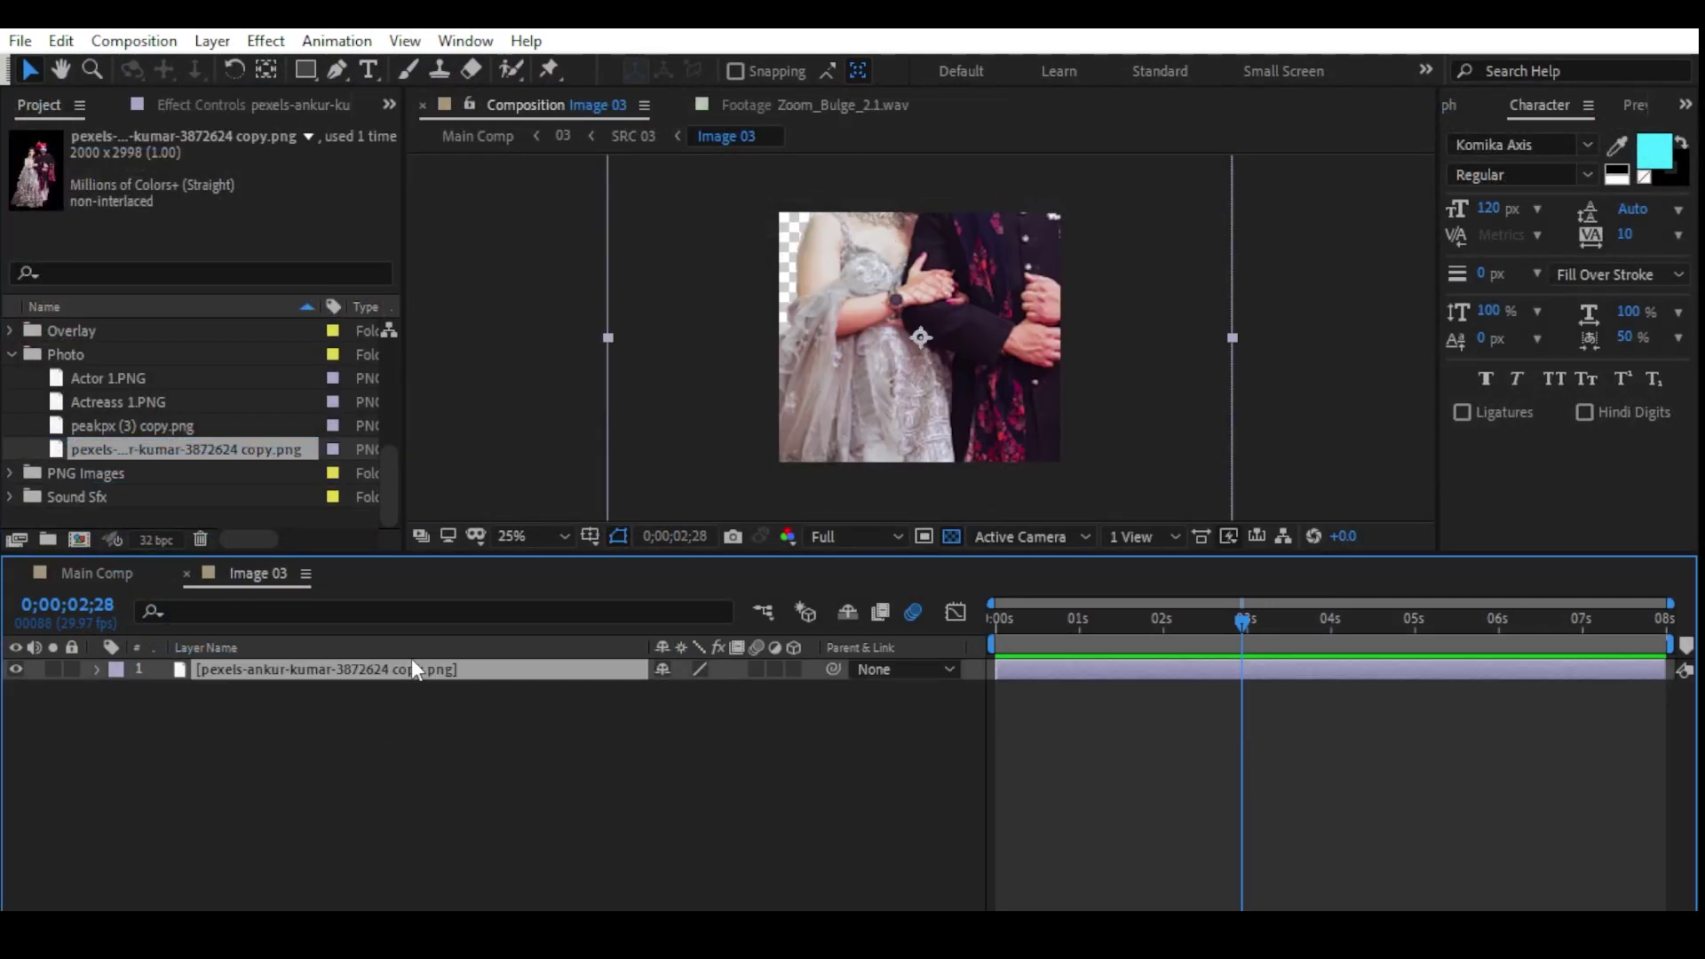
key(ctrl+alt+shift+h)
key(p)
click(254, 716)
click(328, 670)
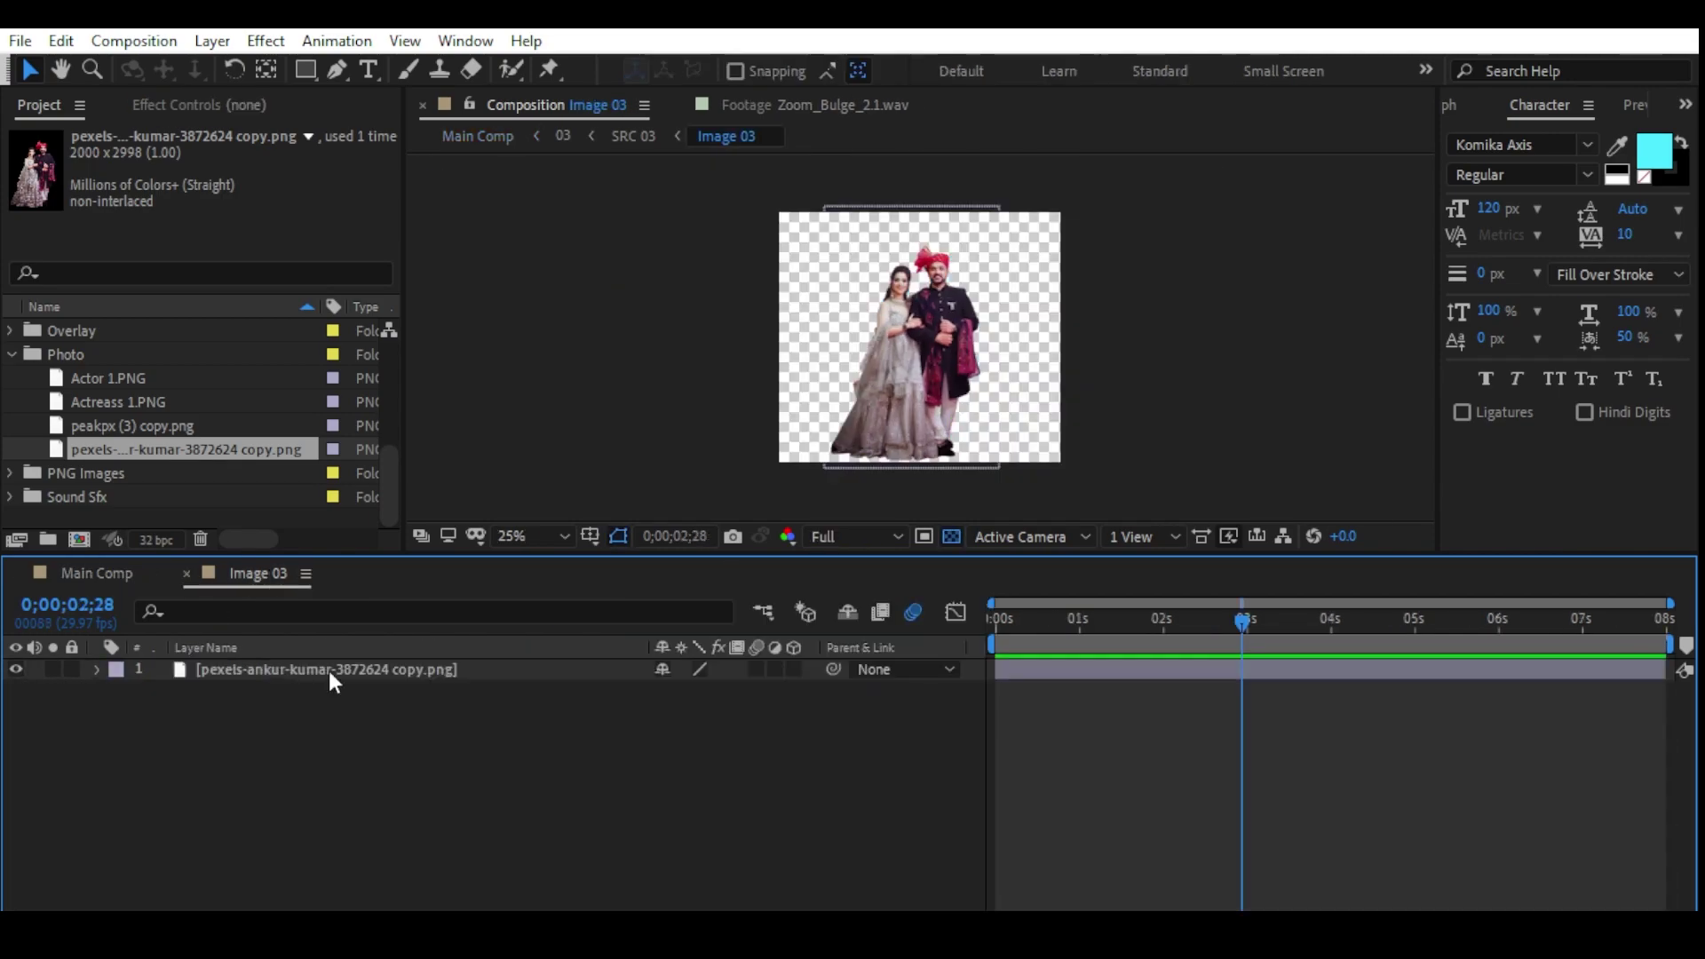
key(s)
drag(701, 692, 738, 692)
key(s)
click(713, 373)
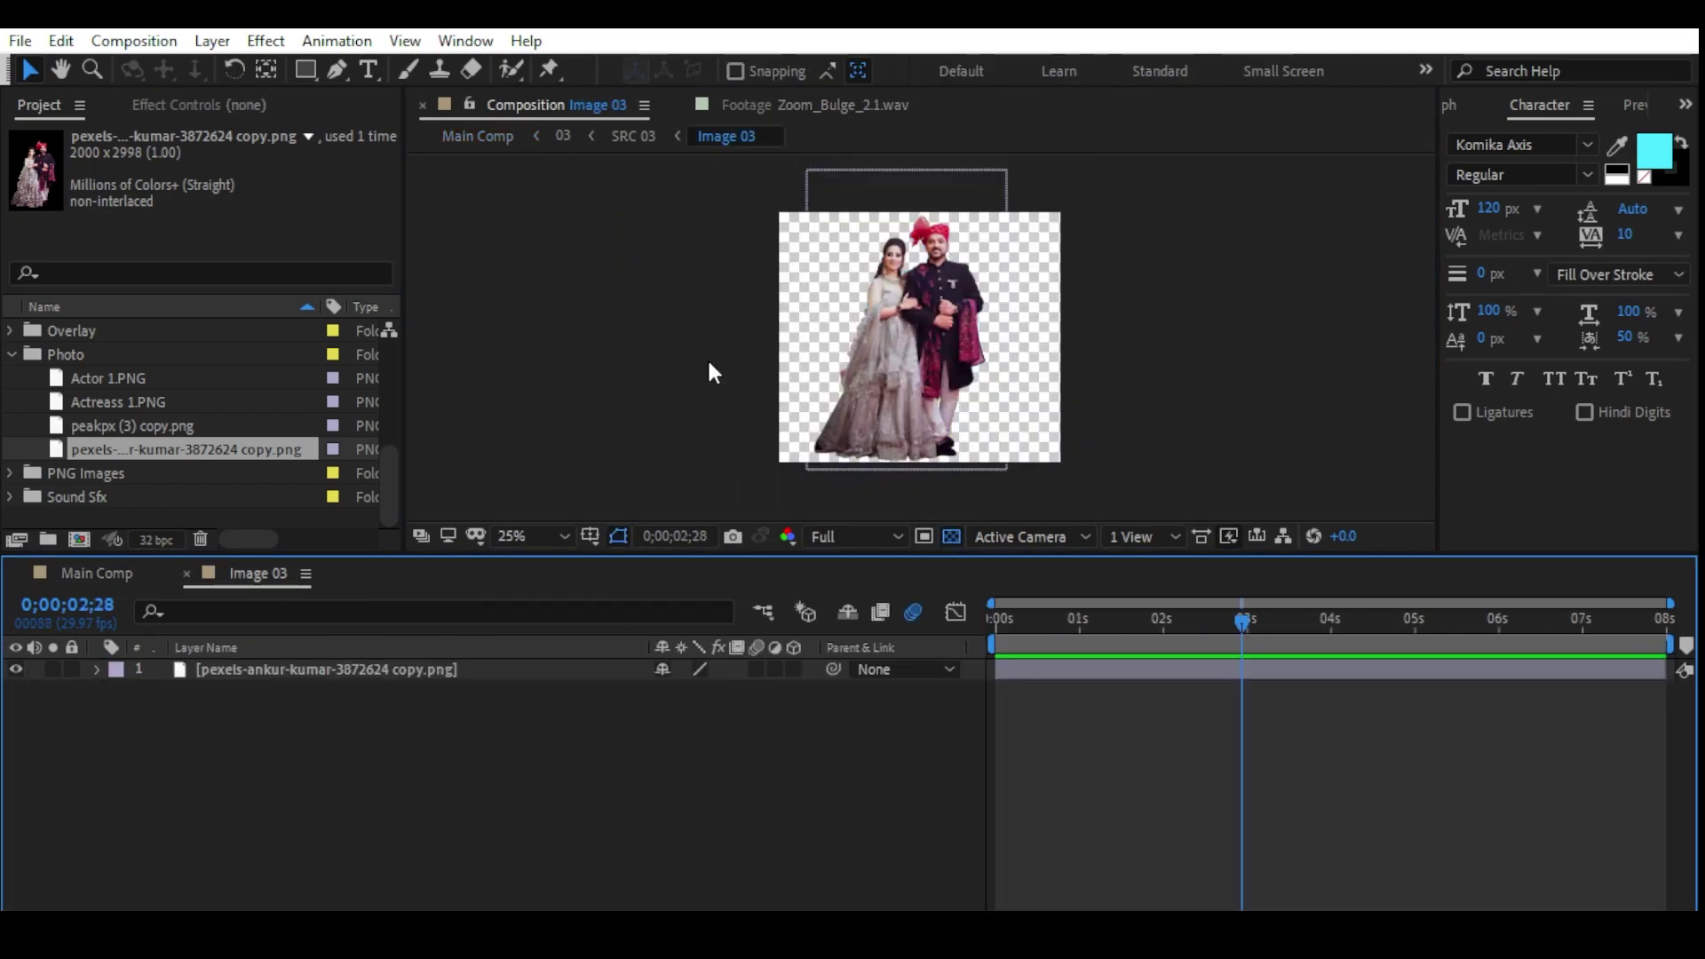
click(187, 573)
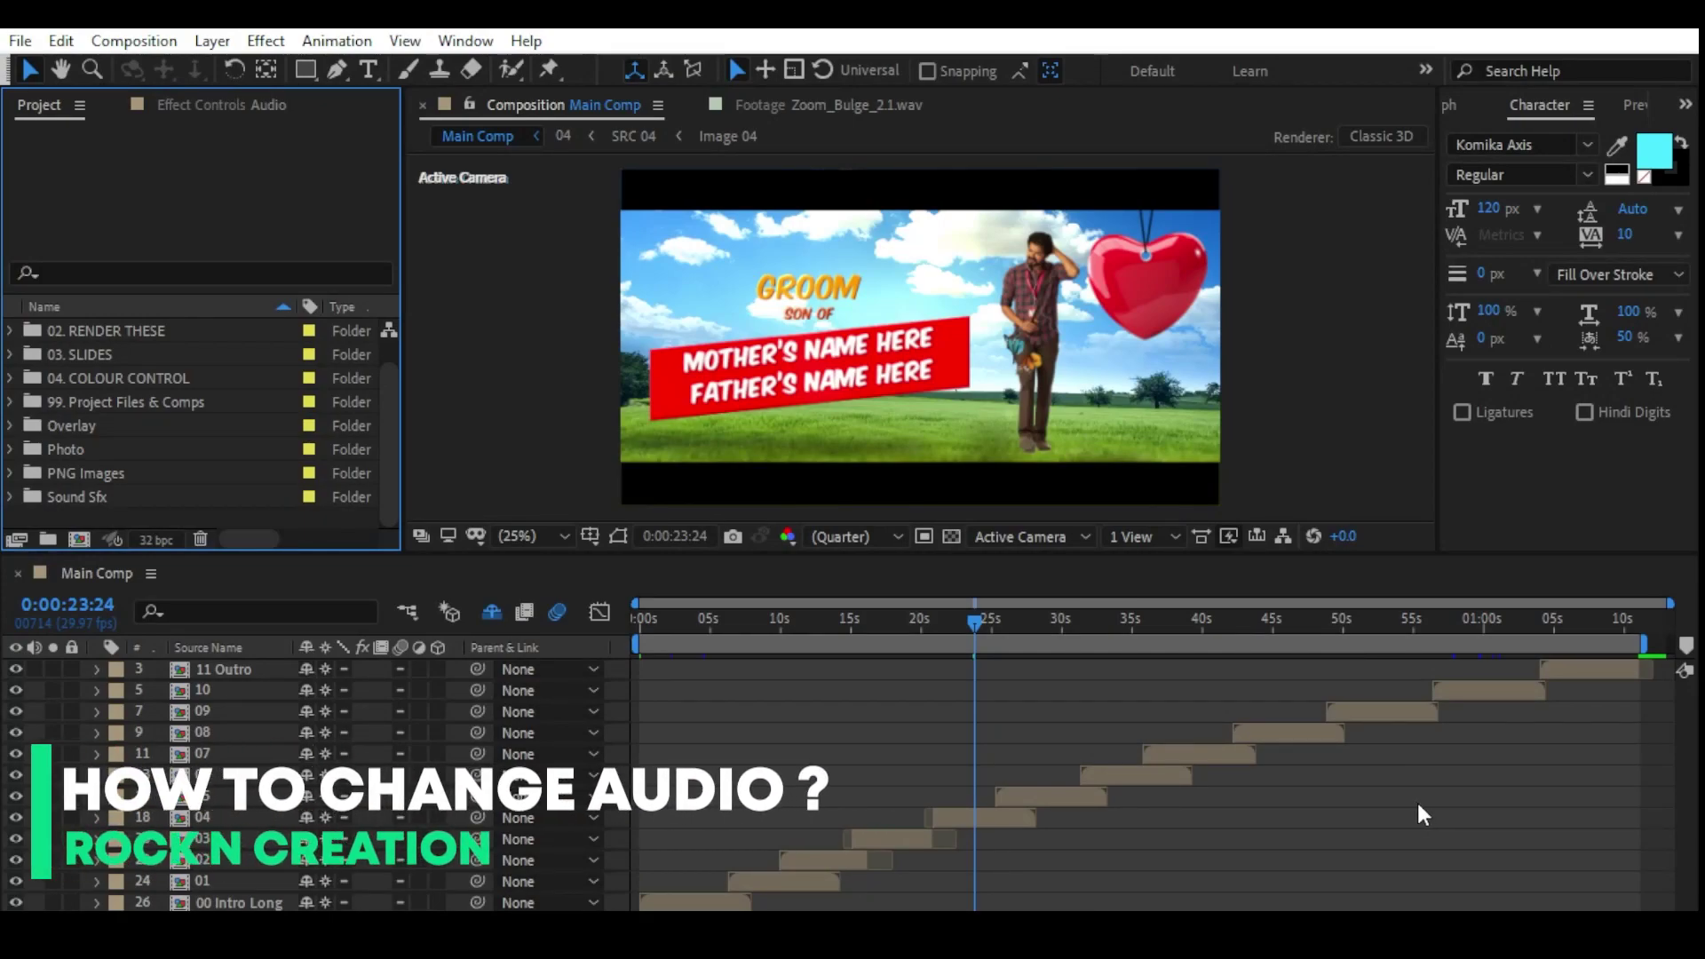
Step: Expand 01. EDIT THESE > Audio and open the Audio composition
scroll(162, 392, up, 1)
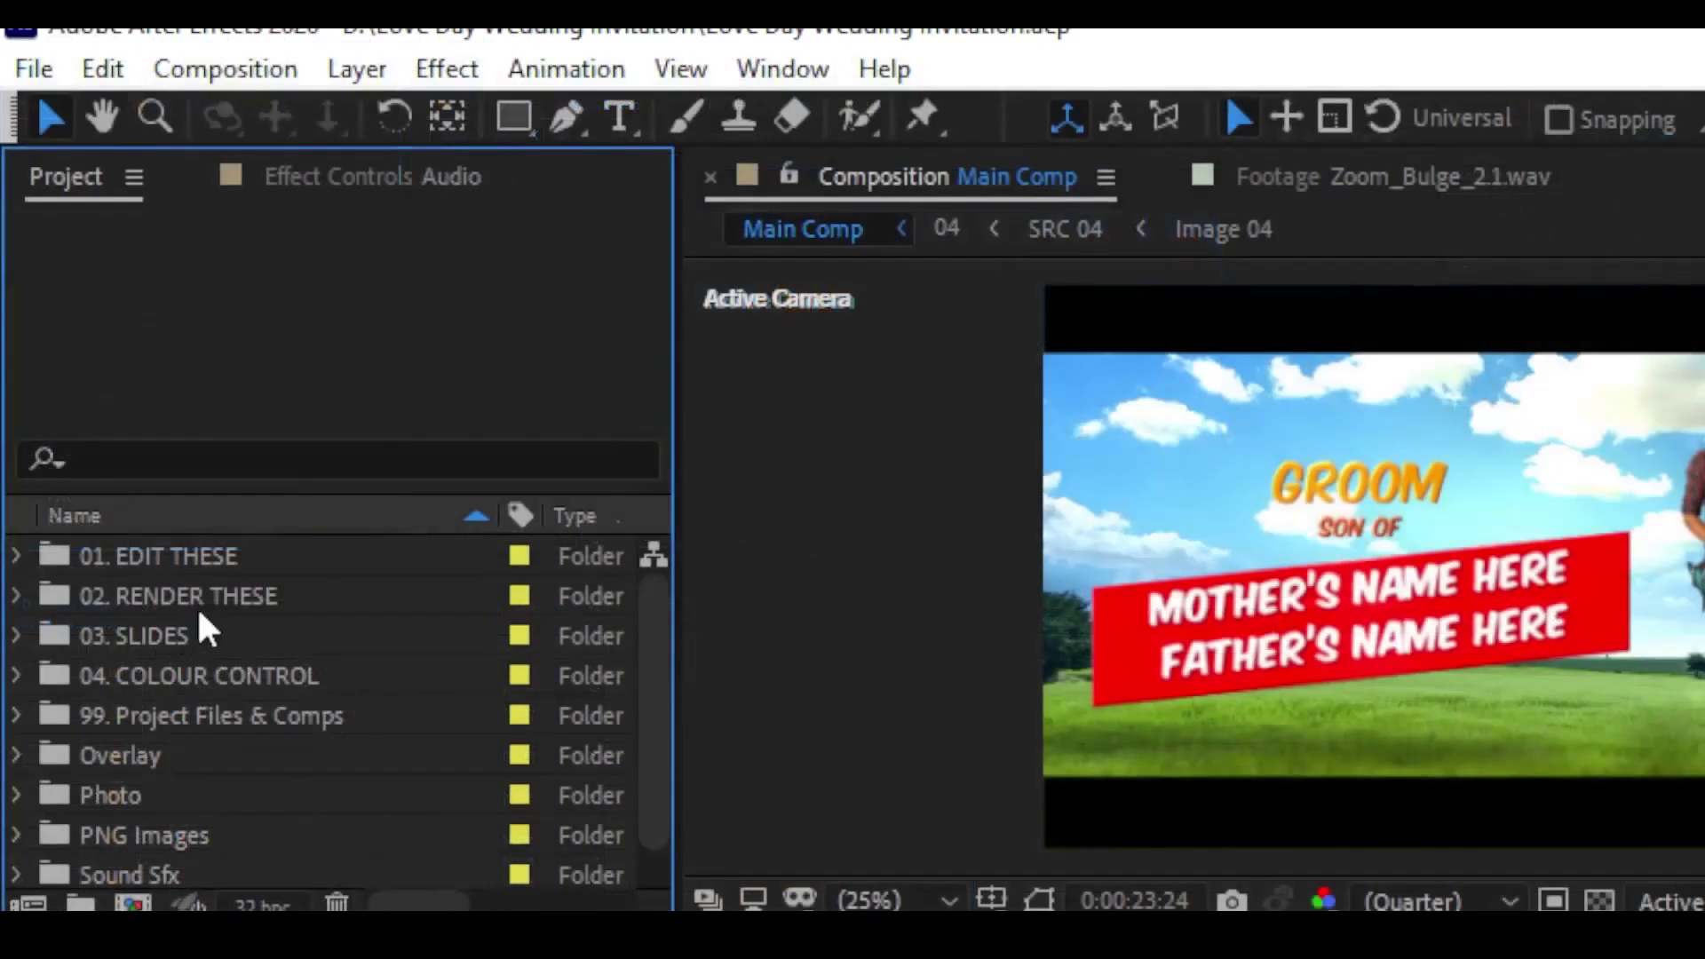
click(206, 554)
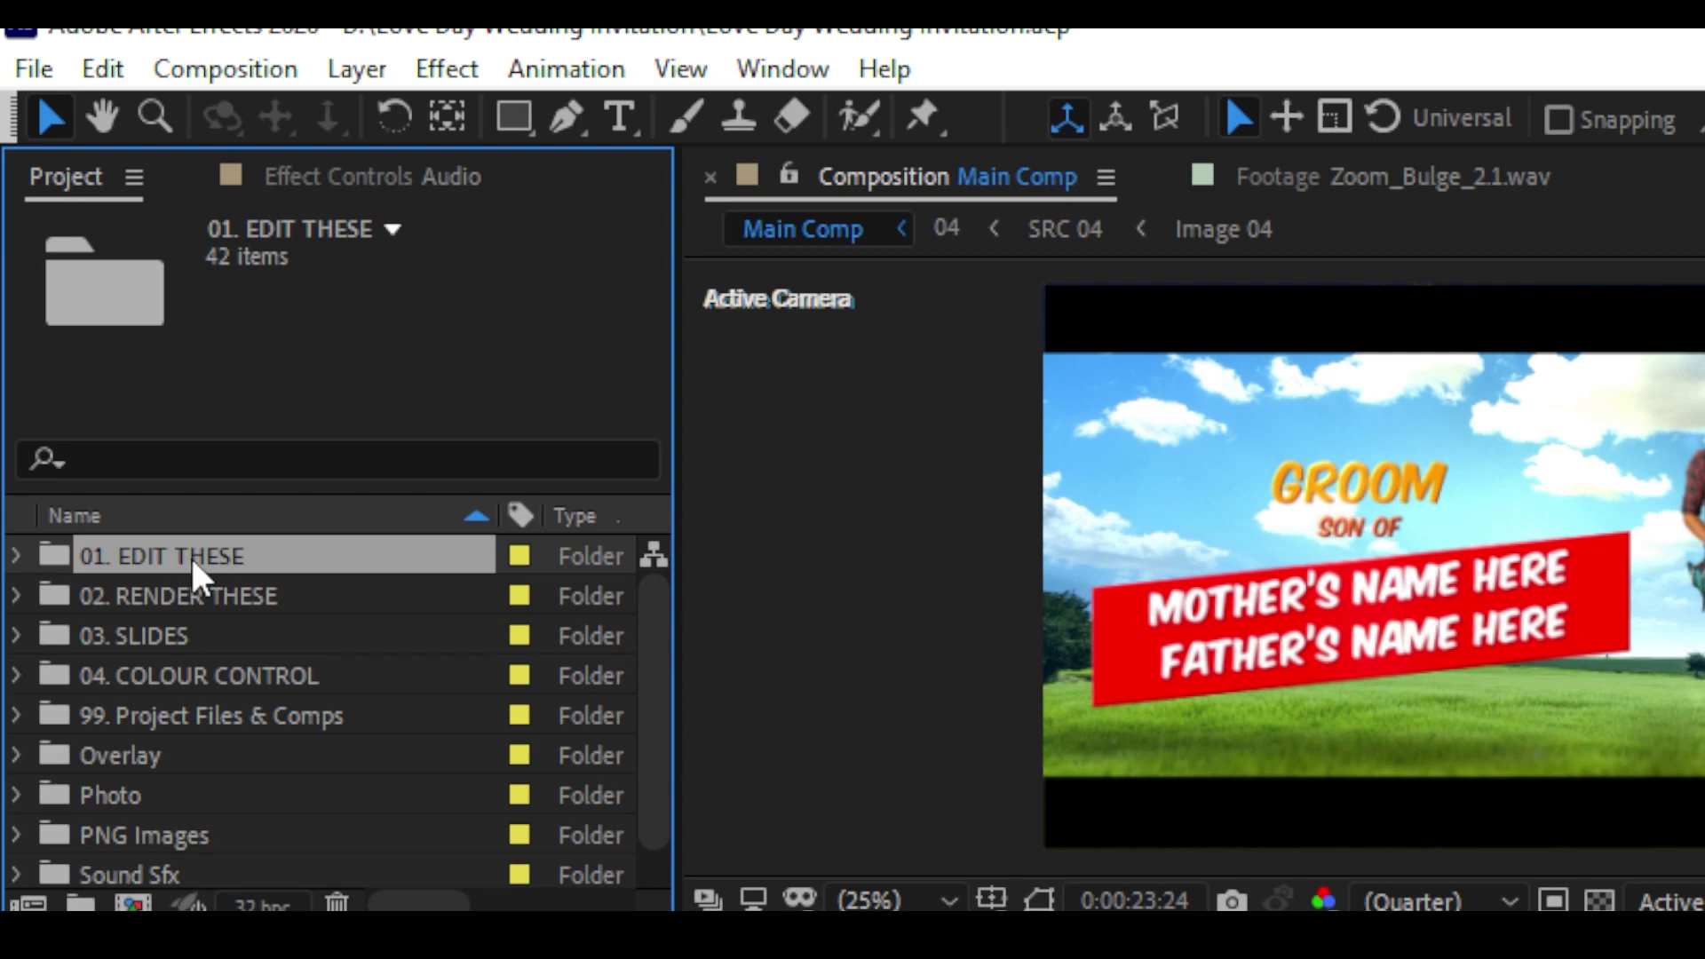
double_click(205, 558)
click(159, 756)
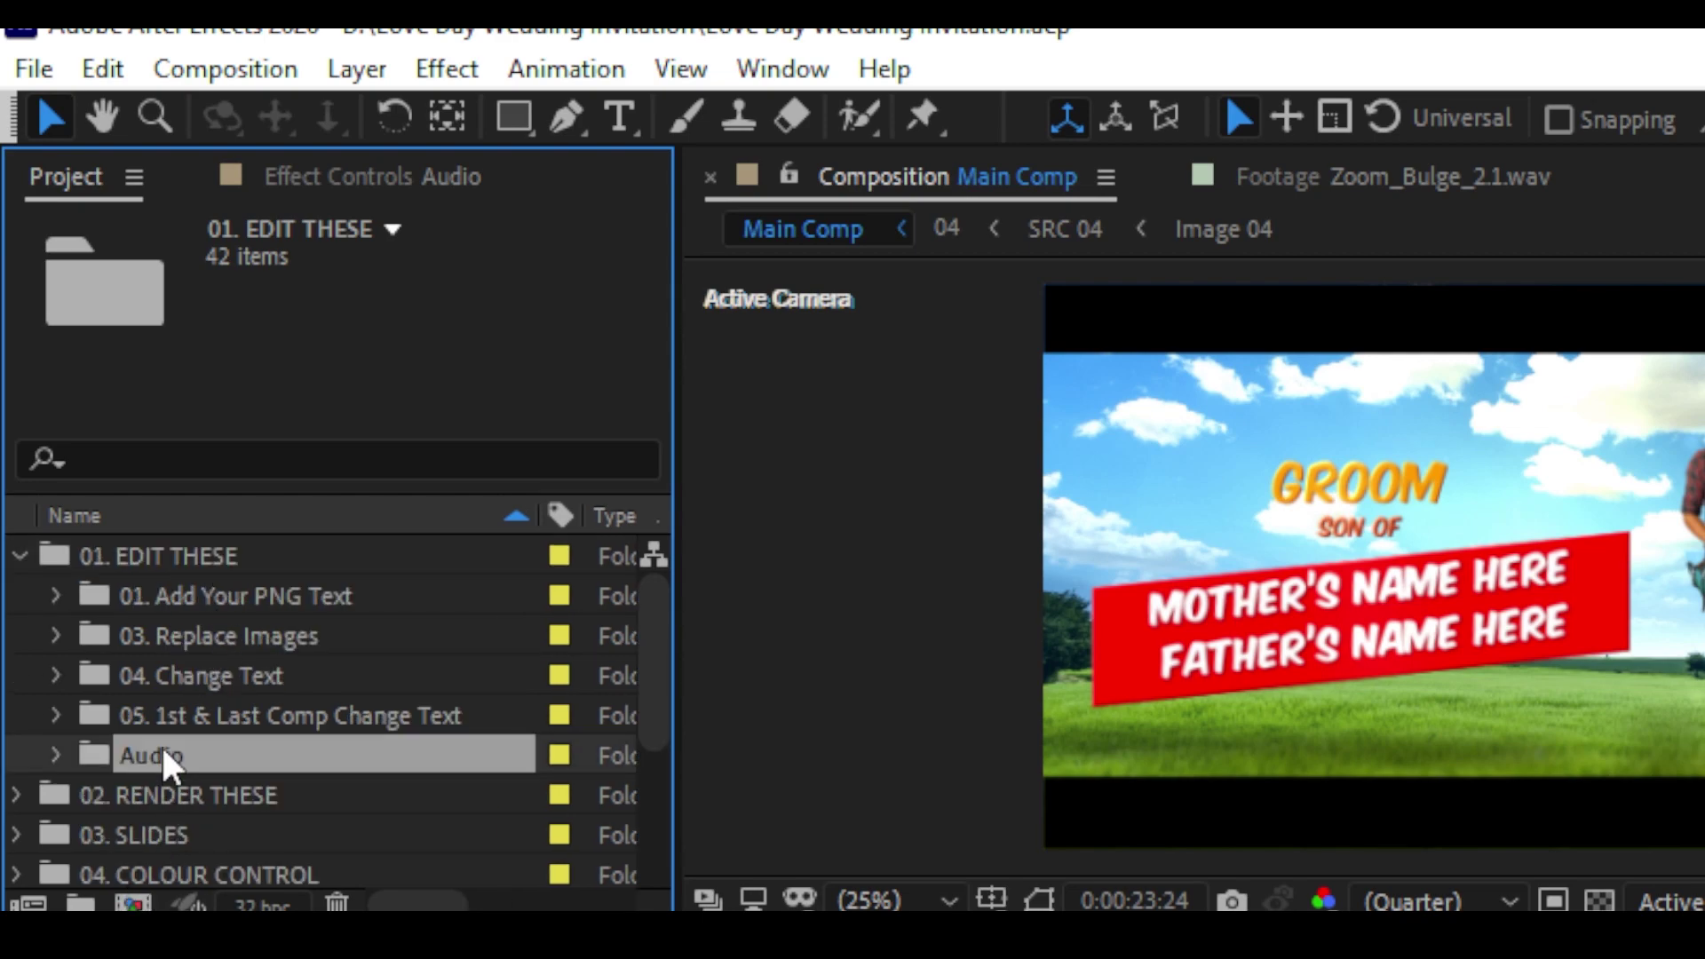
double_click(151, 754)
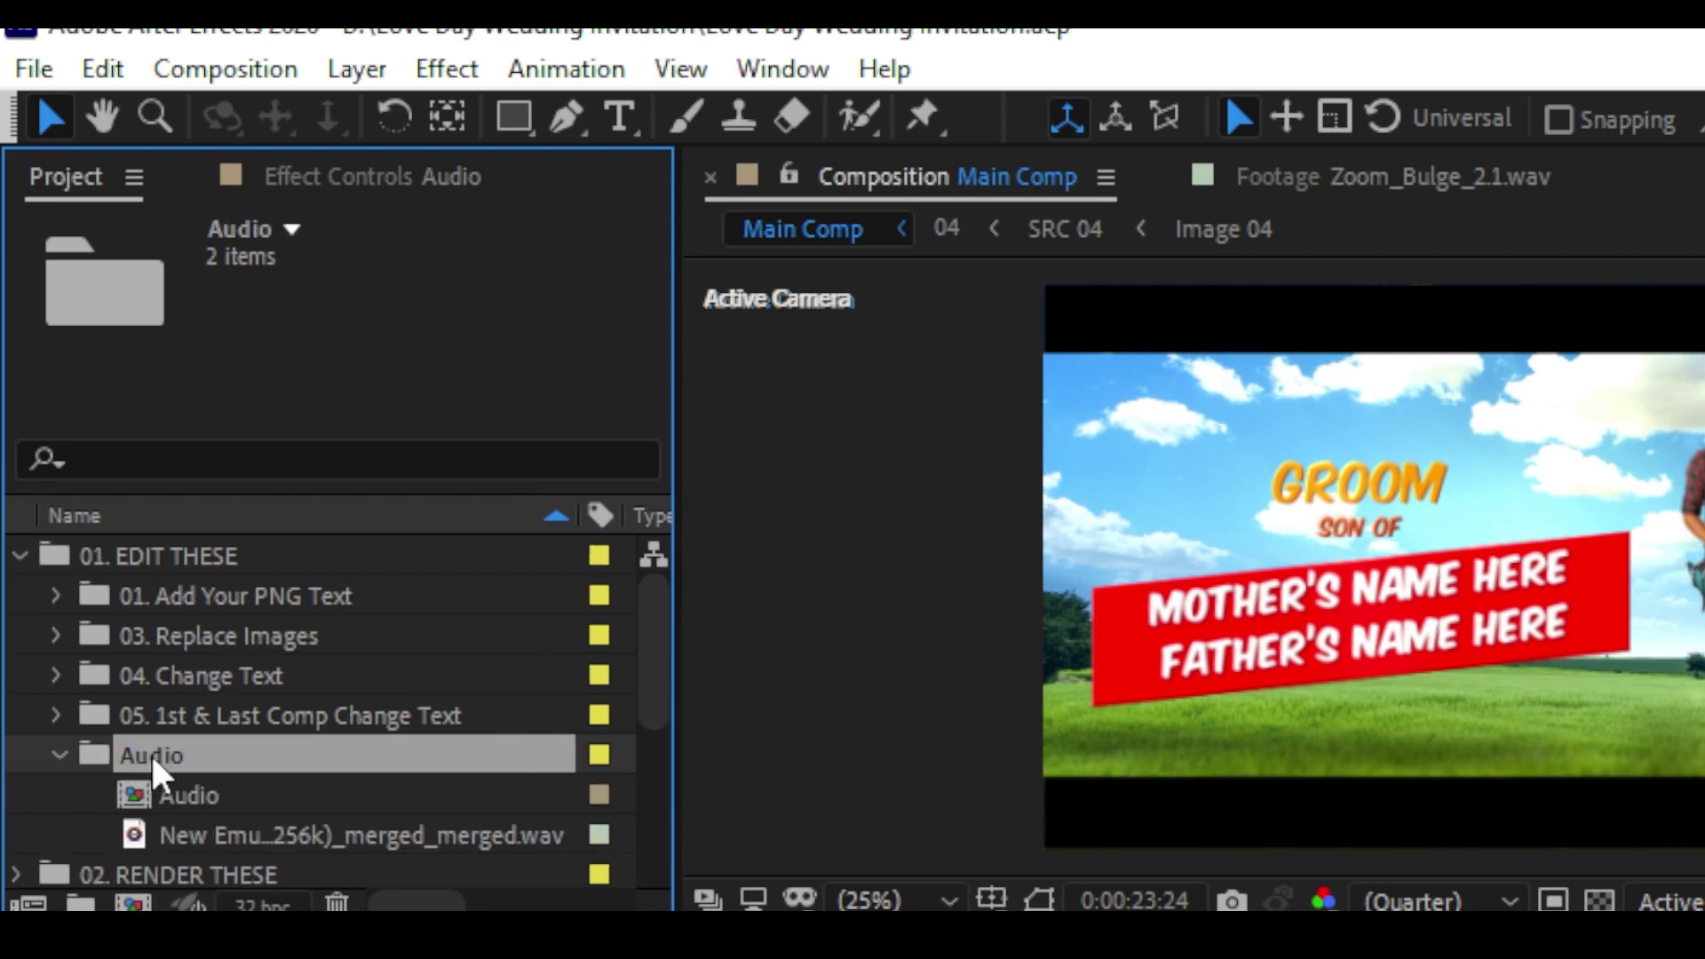
scroll(153, 757, down, 1)
click(194, 673)
click(222, 718)
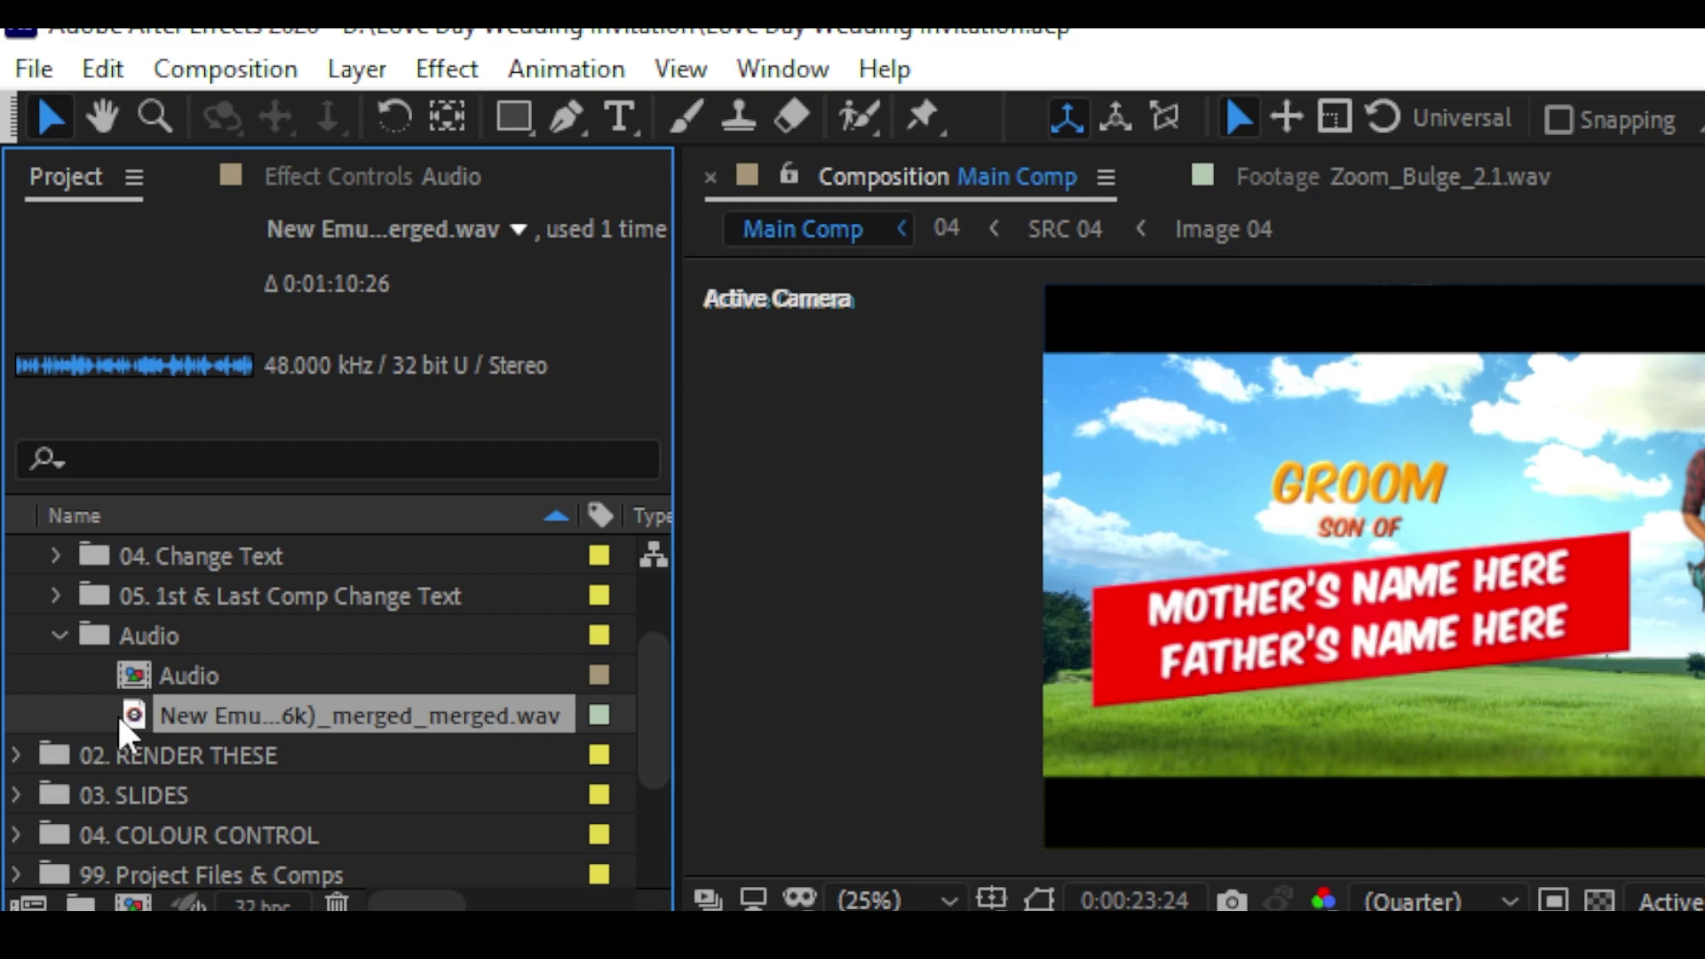
double_click(194, 675)
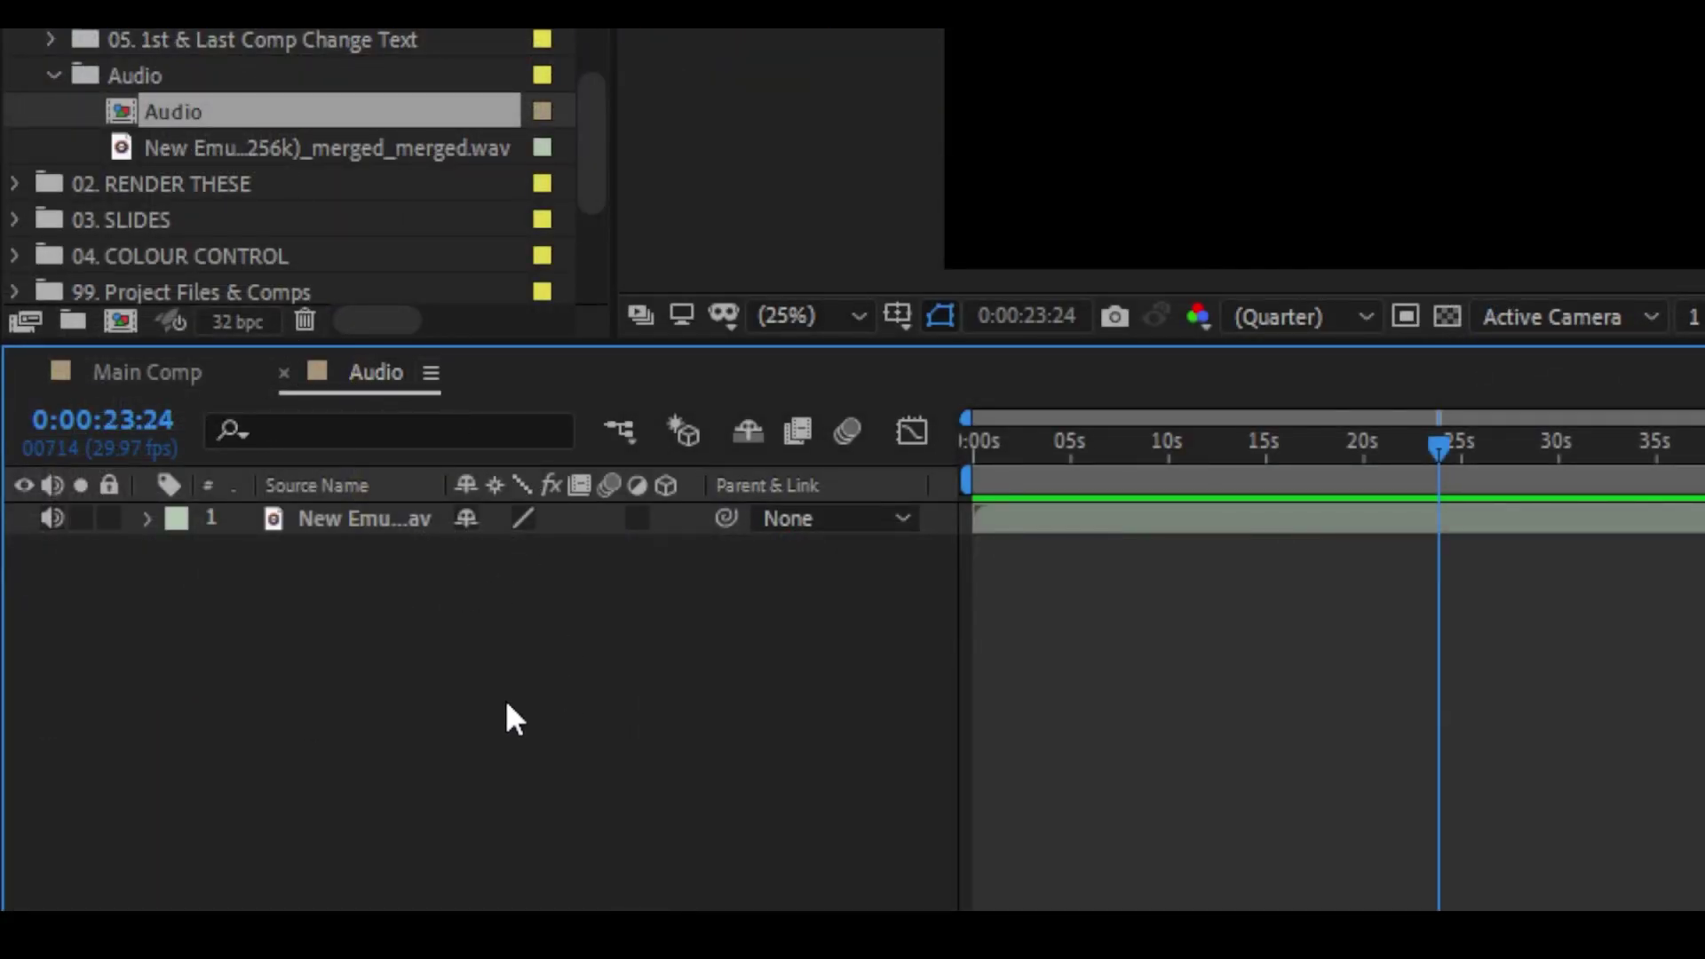
Step: Swap the Audio comp's old soundtrack layer for the merged wav, then close the comp
click(354, 517)
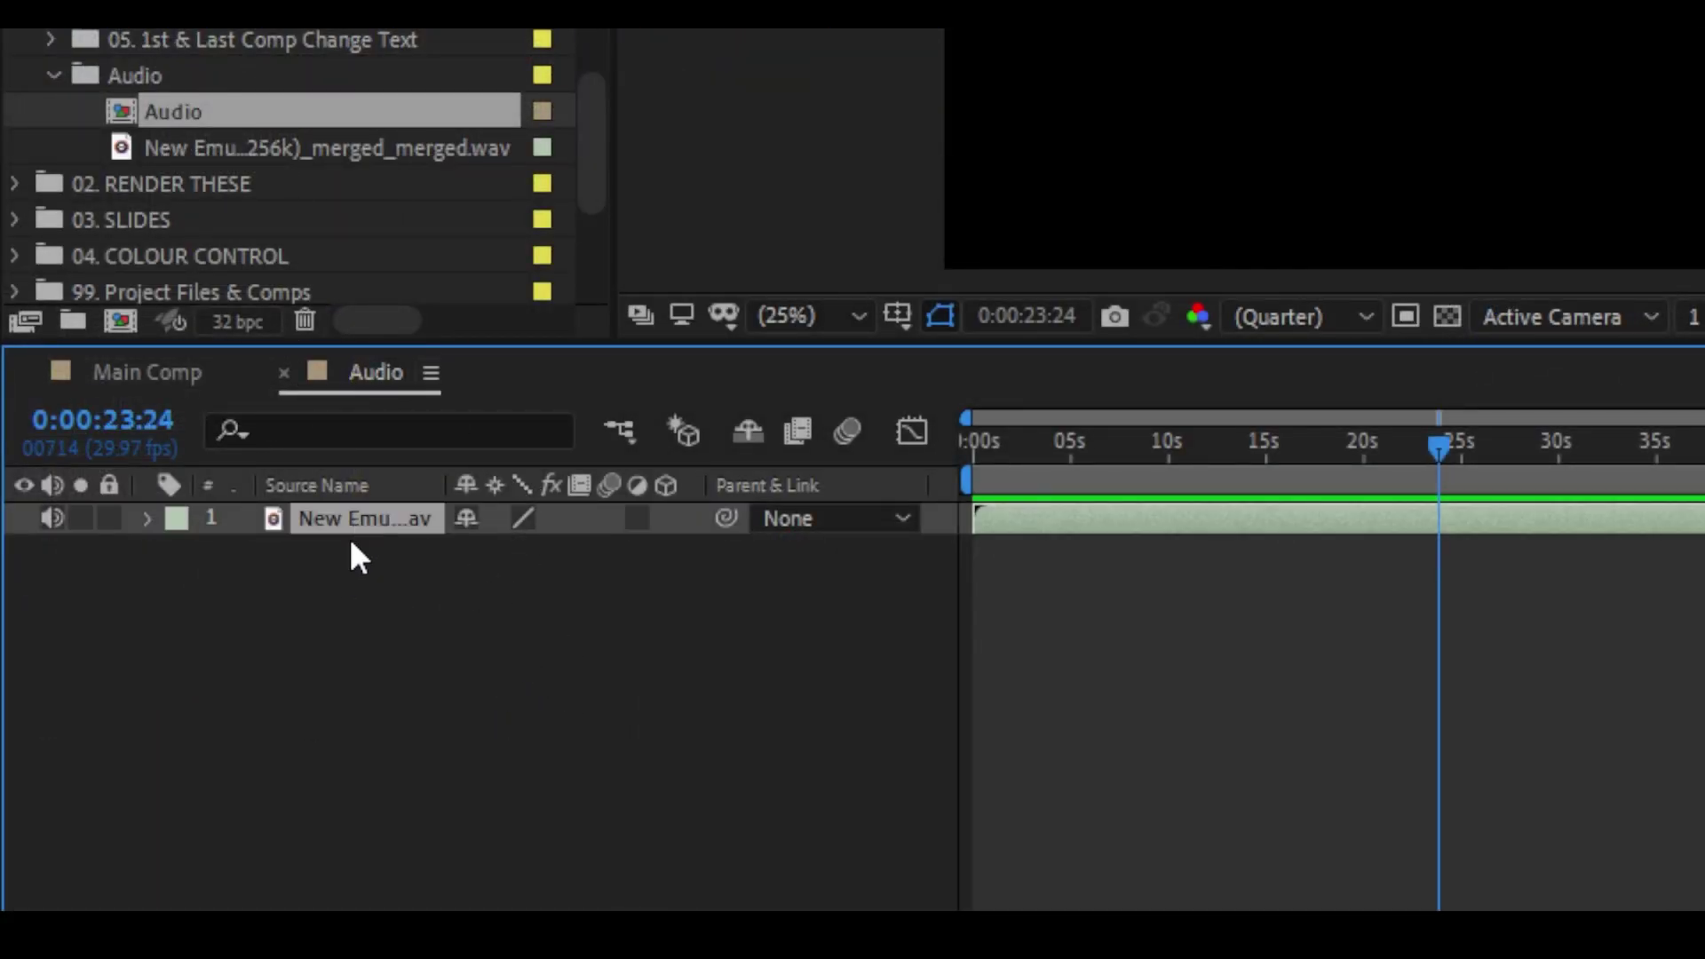
key(Delete)
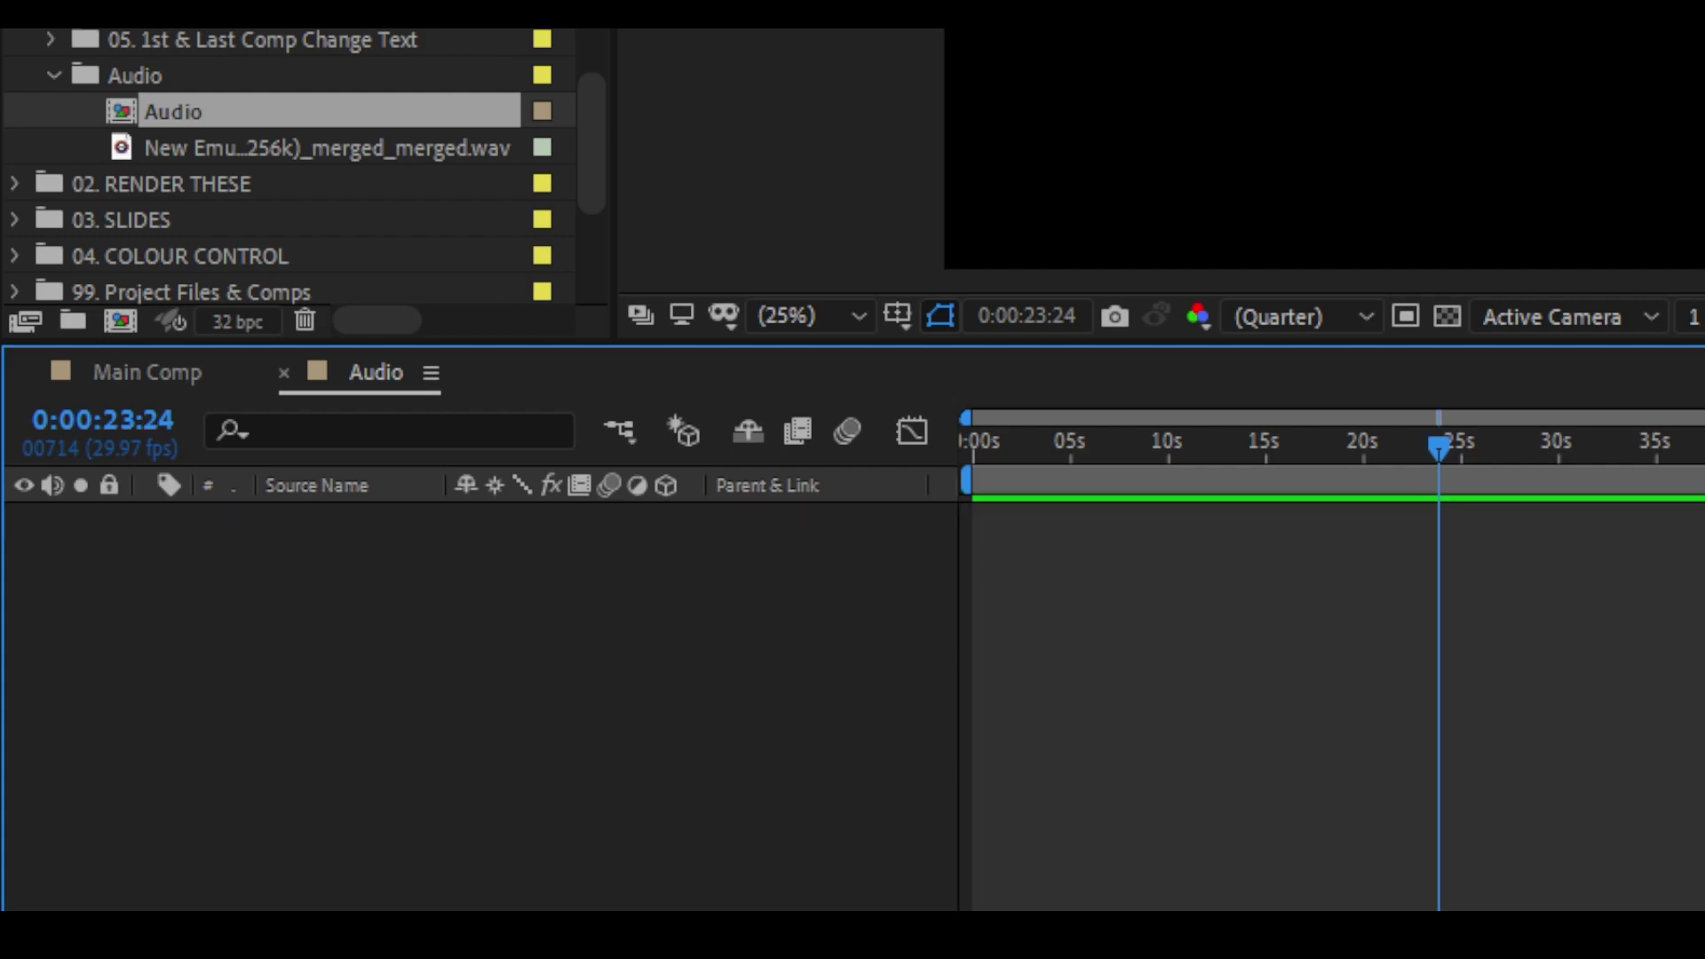
click(186, 150)
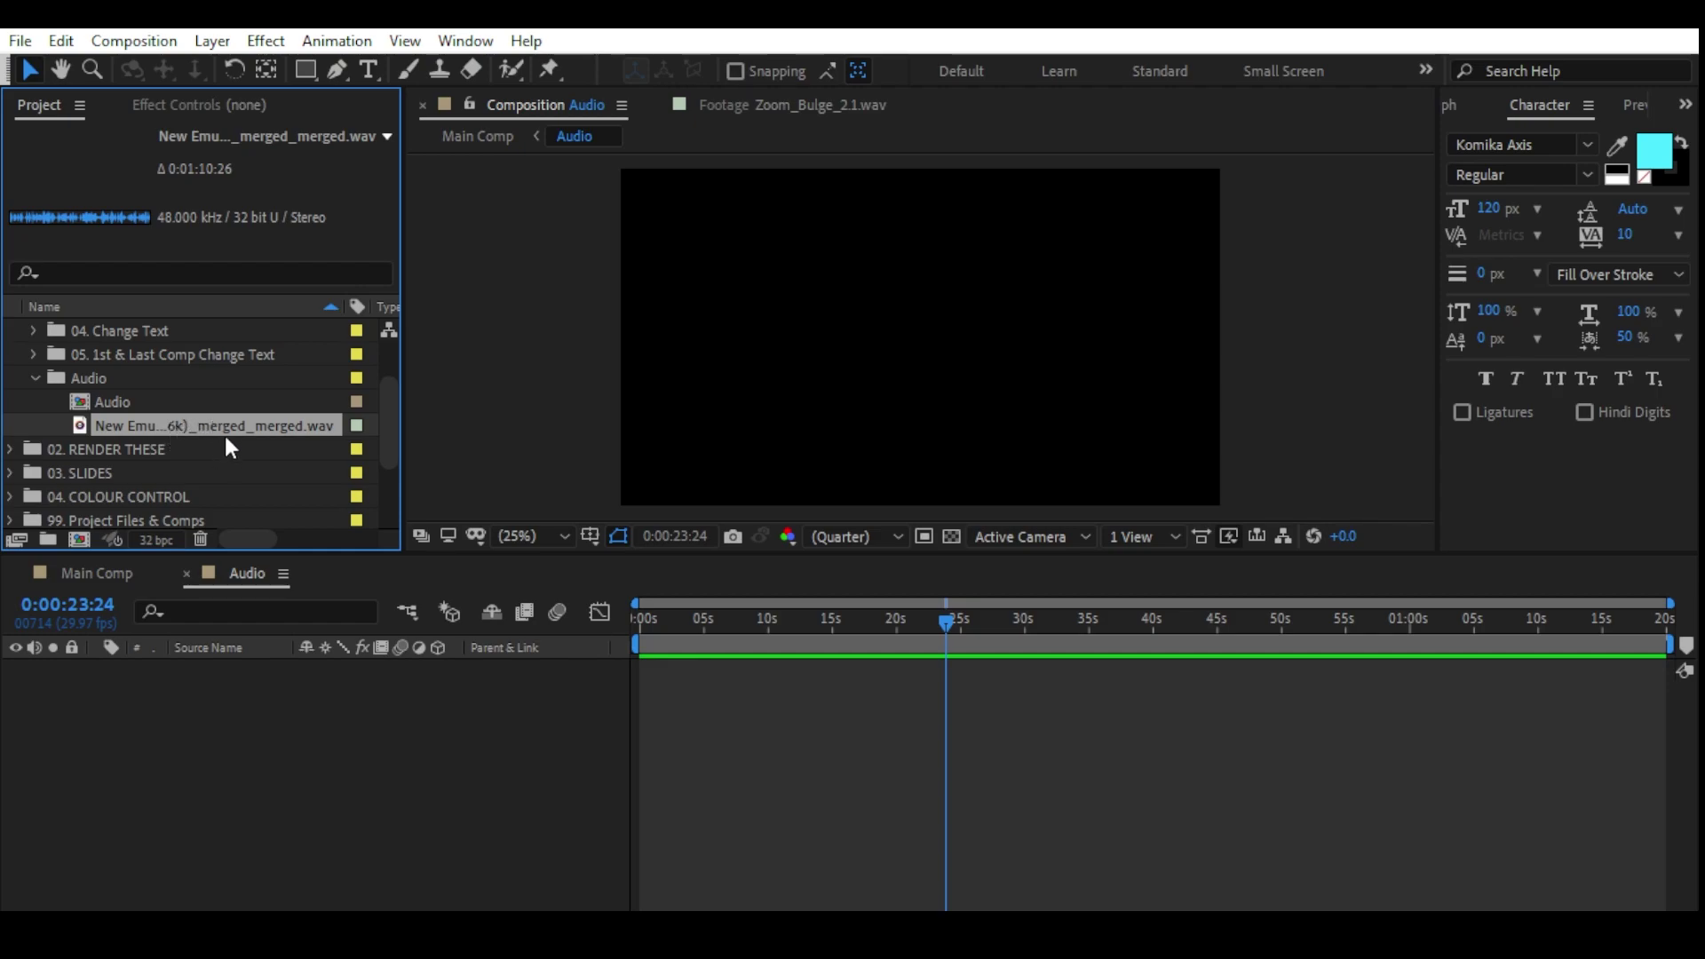
drag(231, 427, 324, 780)
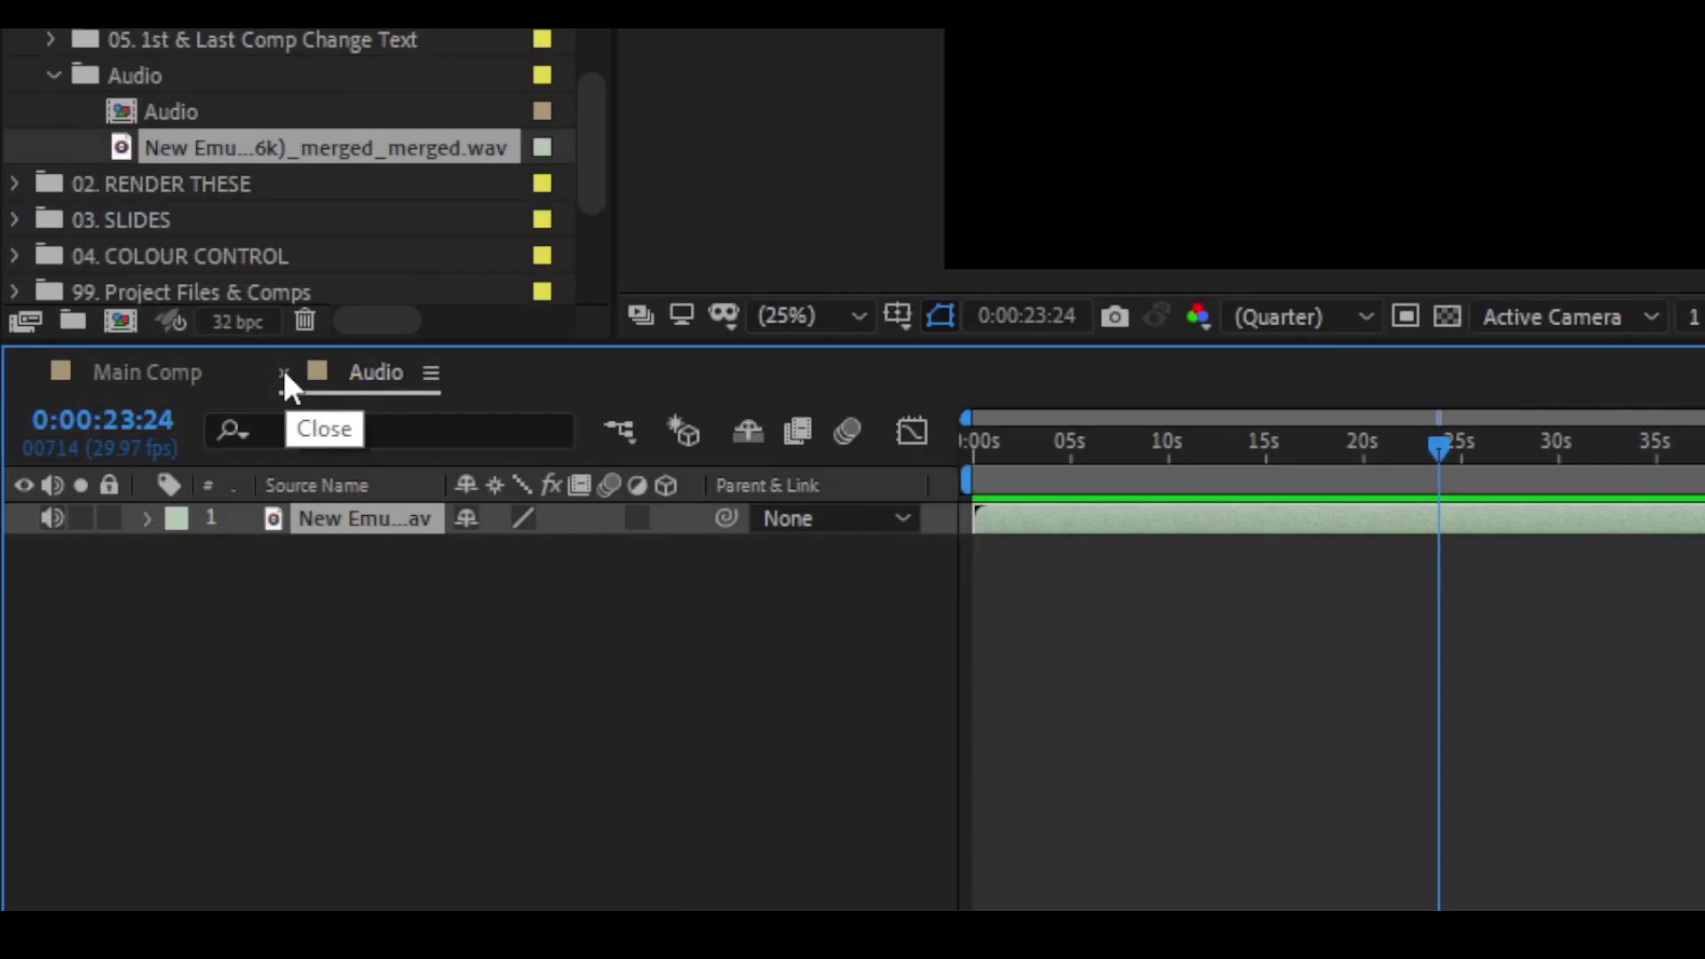
click(186, 574)
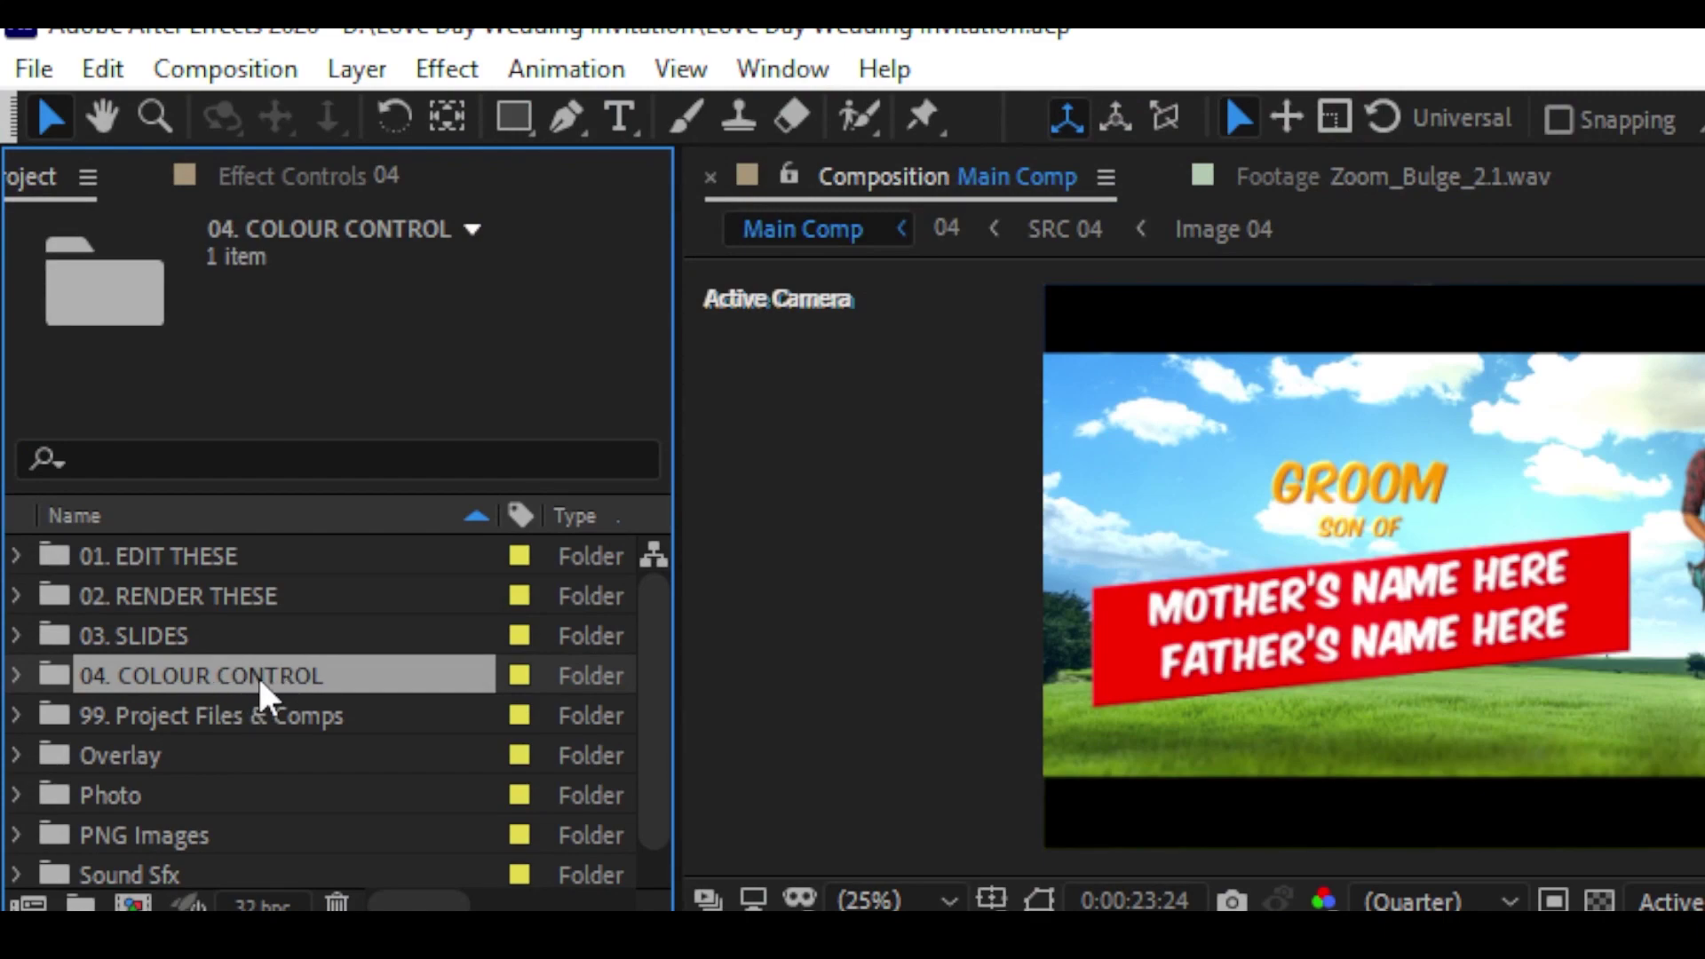
Step: Open the Color Setup composition from 04. COLOUR CONTROL and select its control layer
double_click(211, 672)
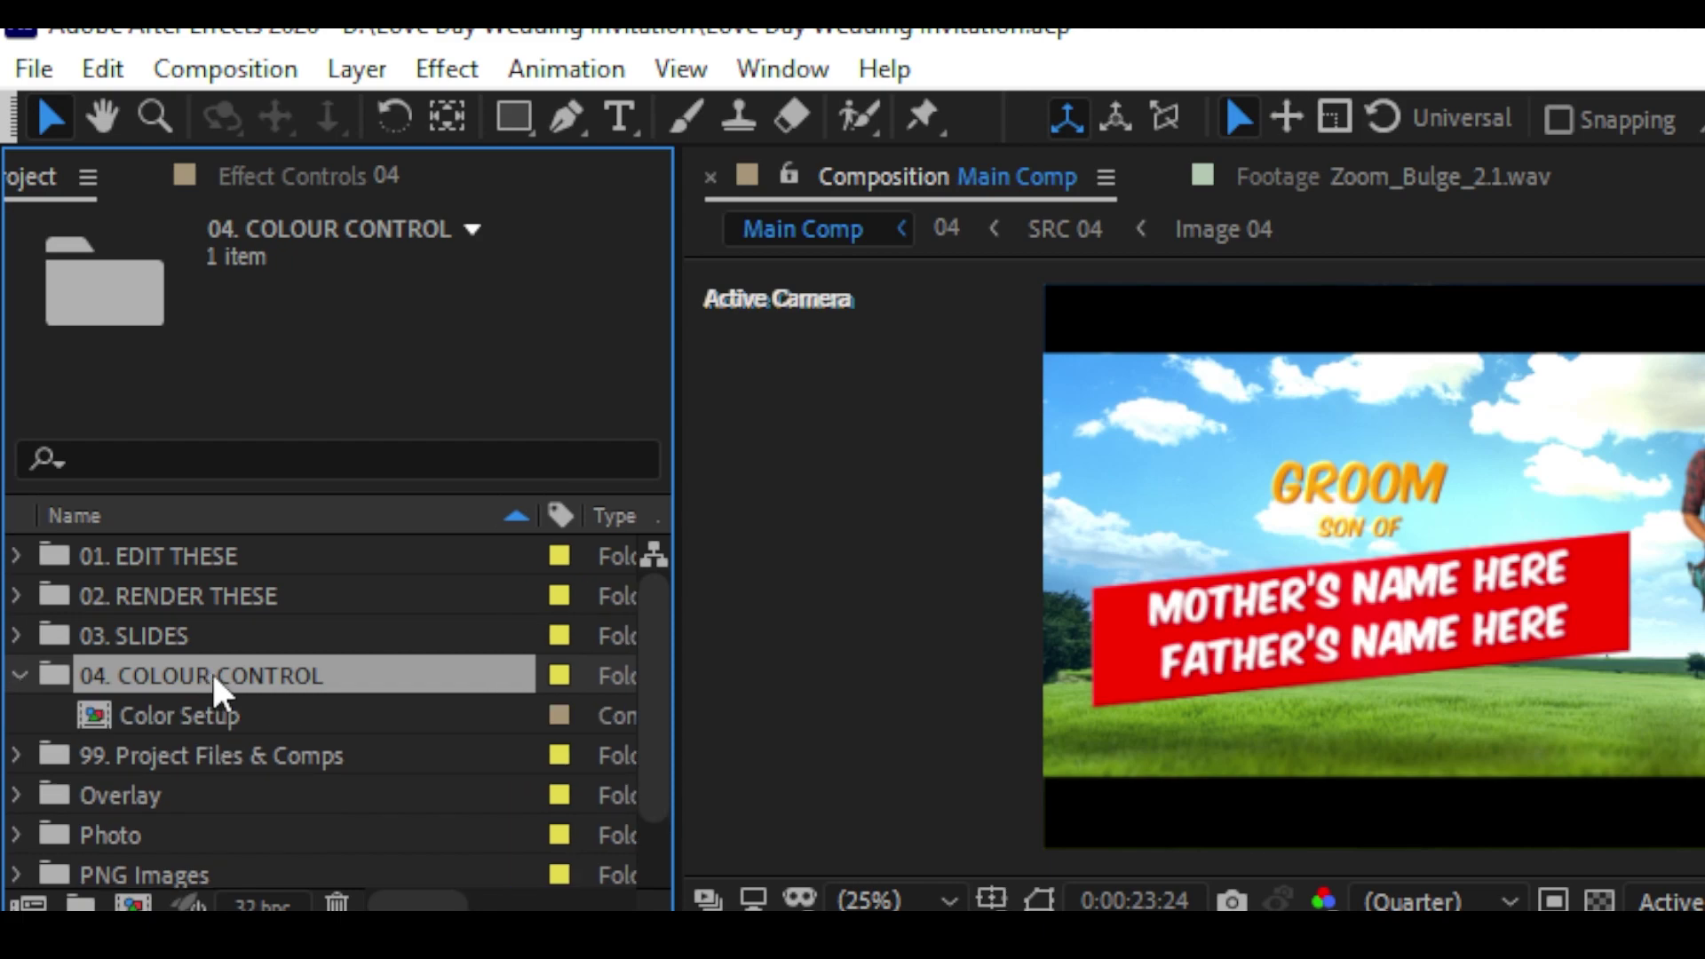
click(170, 718)
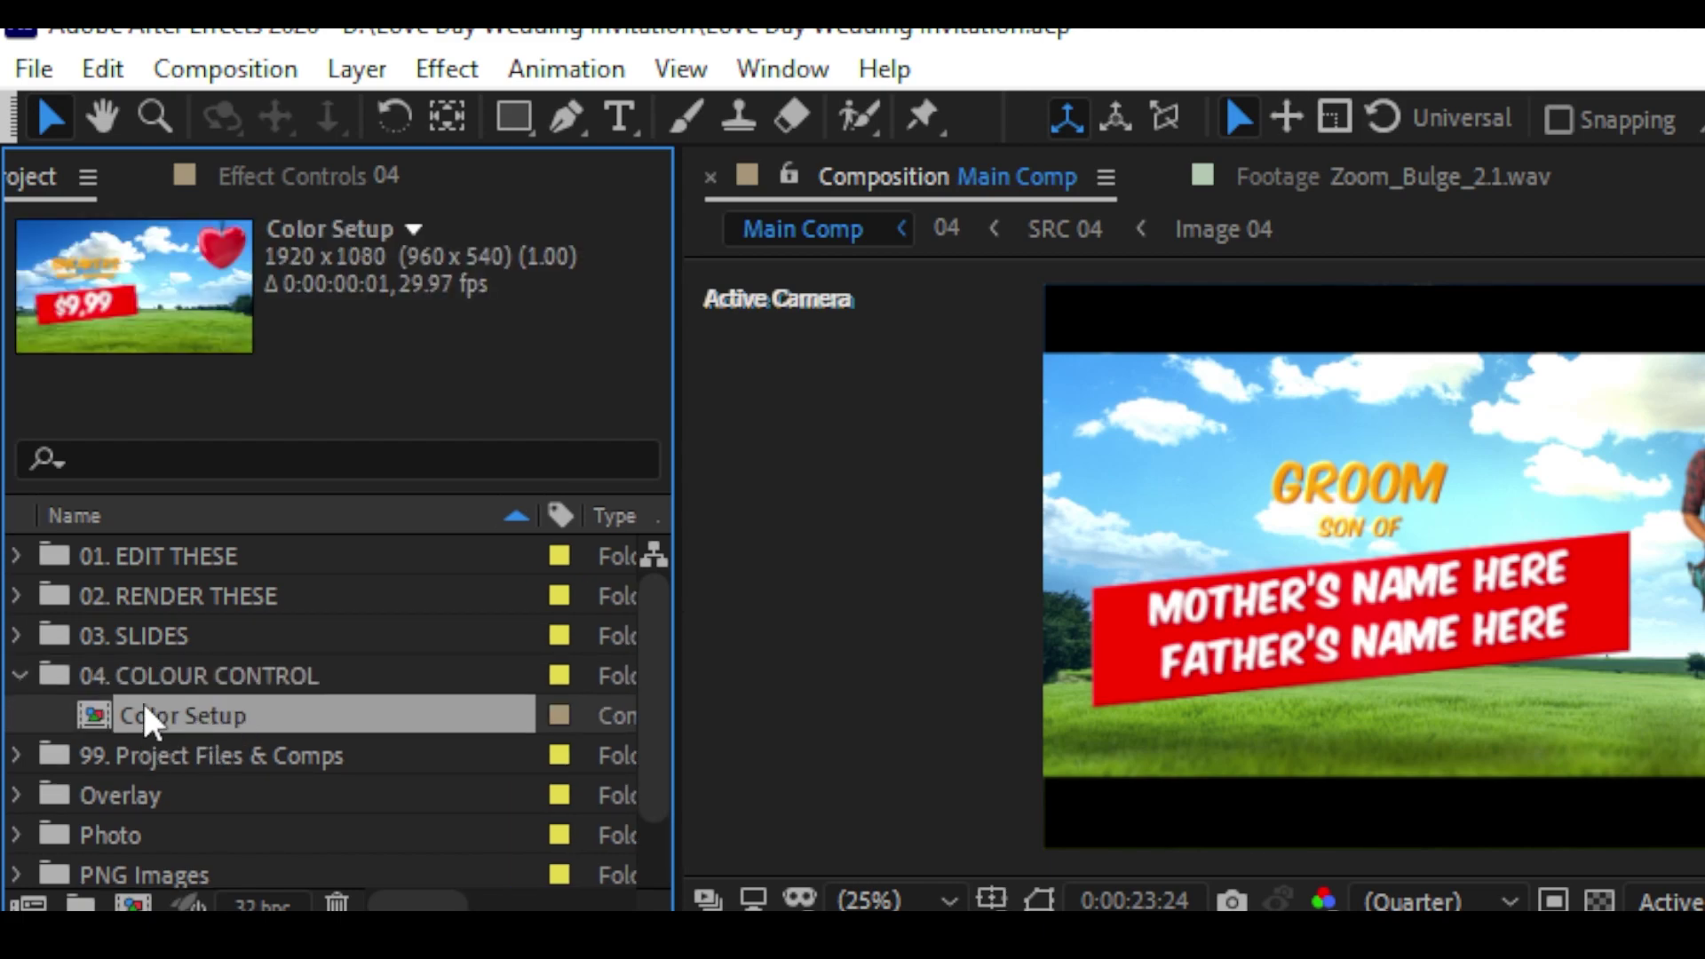
double_click(233, 716)
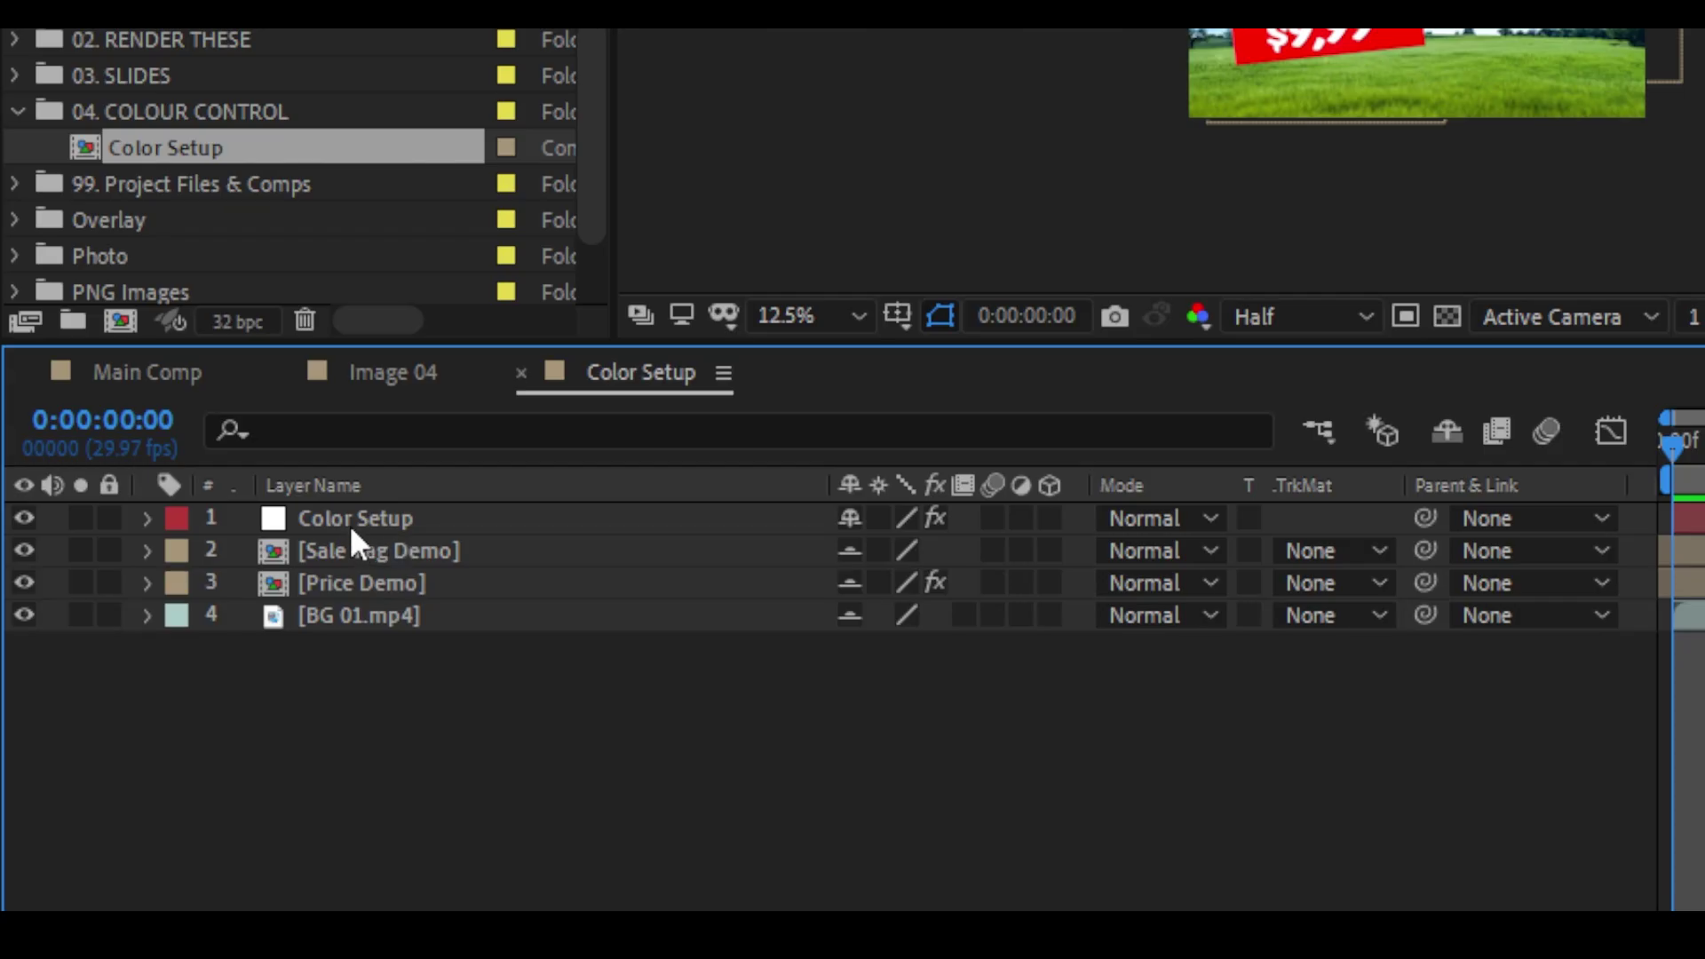
click(381, 519)
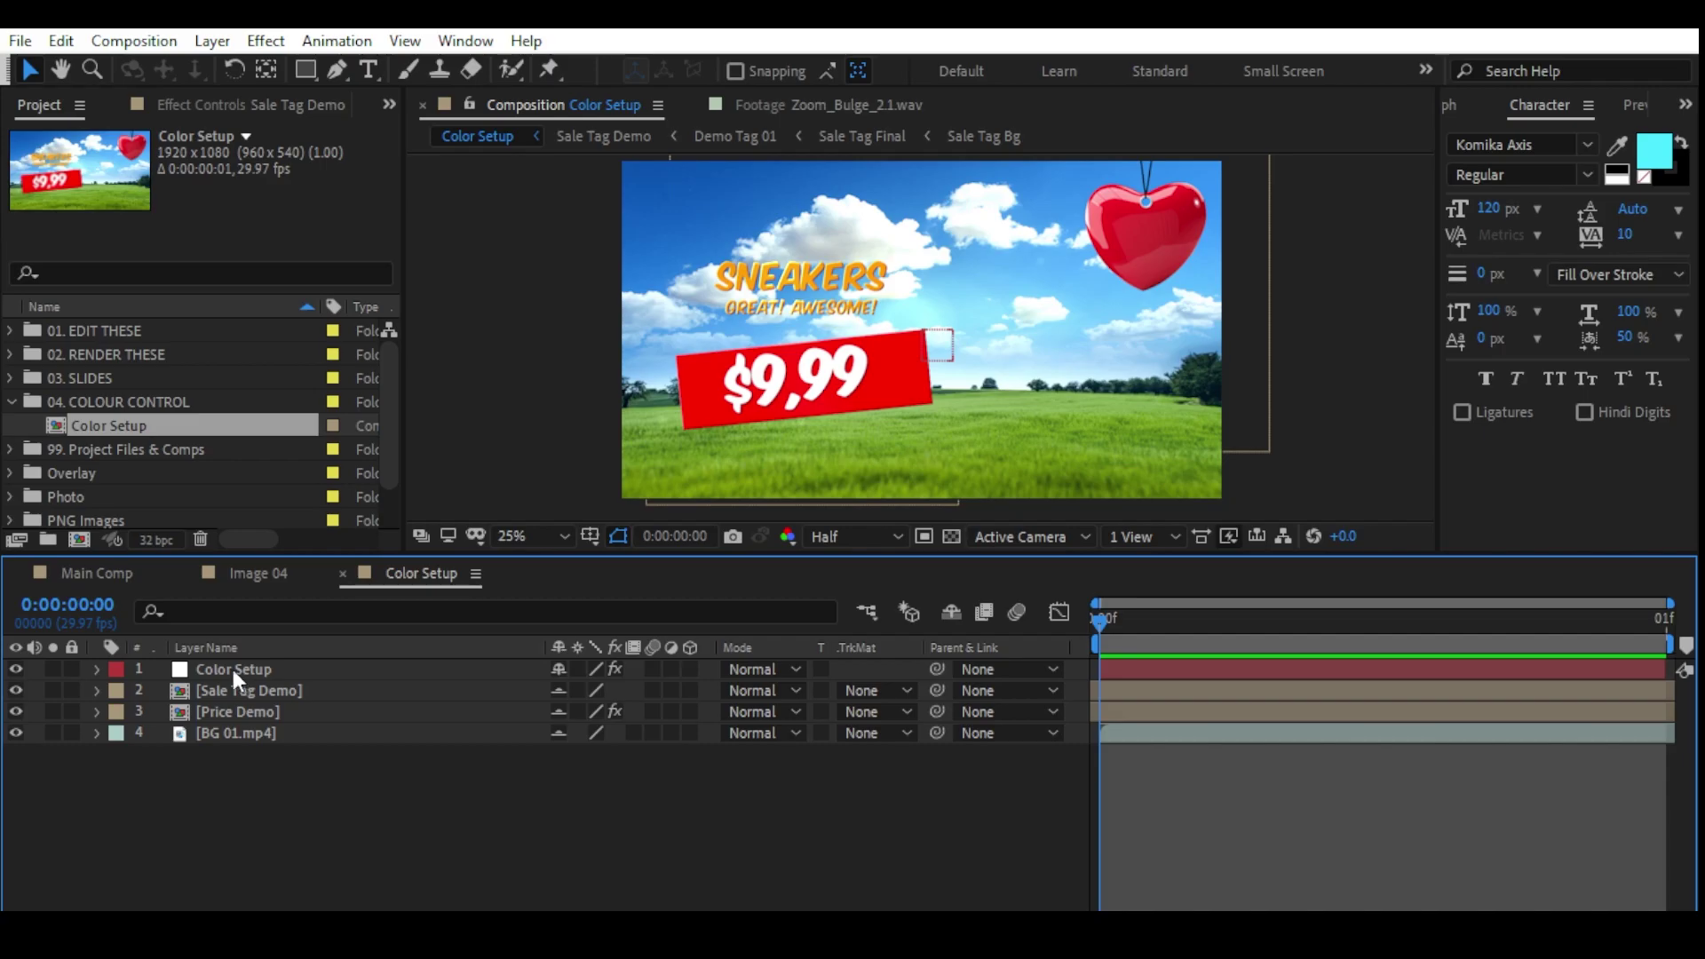
click(233, 675)
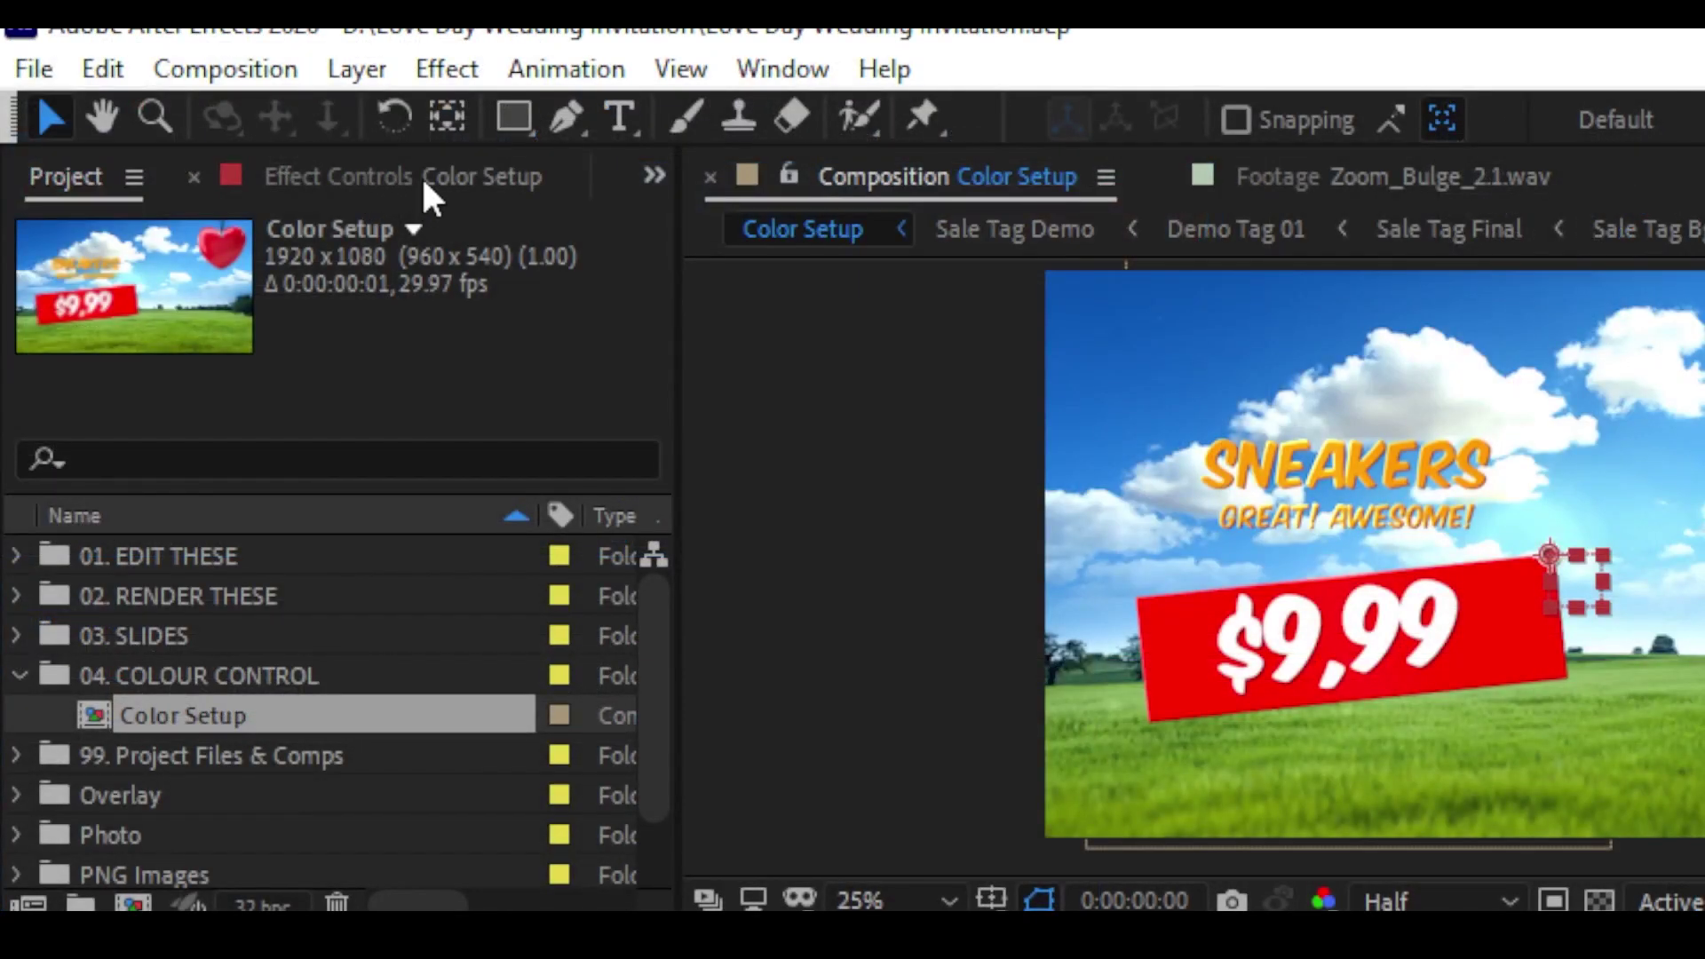
Step: Preview a purple Price Color in Effect Controls, then cancel to keep it white
click(417, 180)
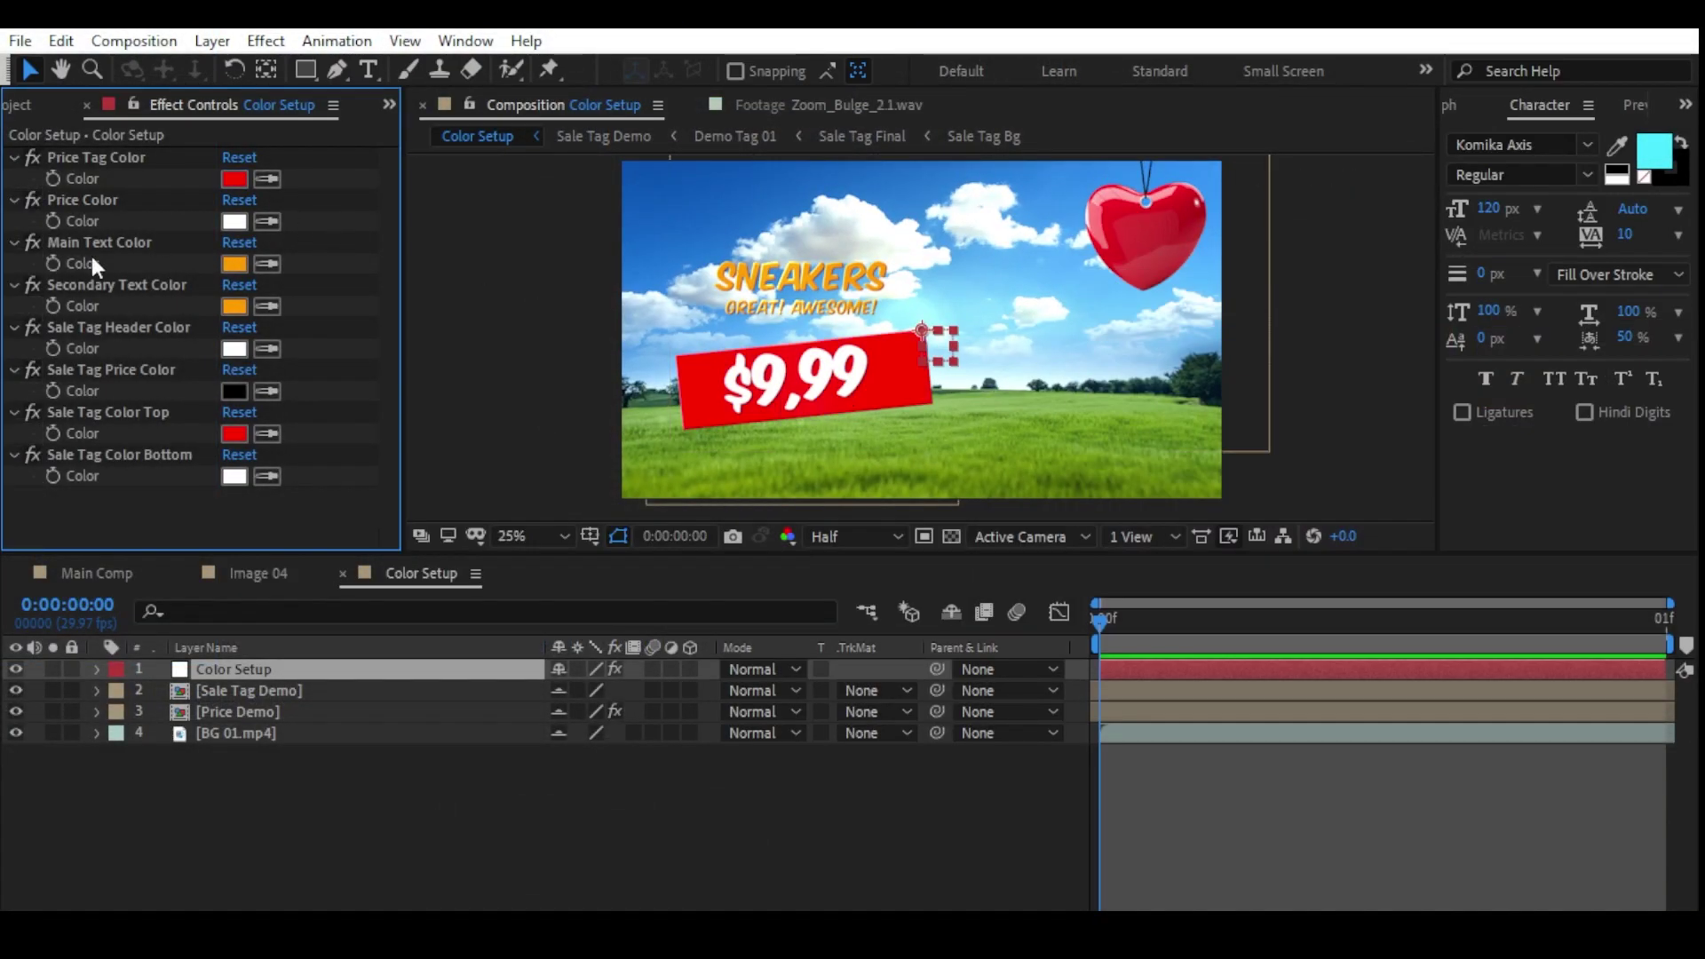
click(234, 222)
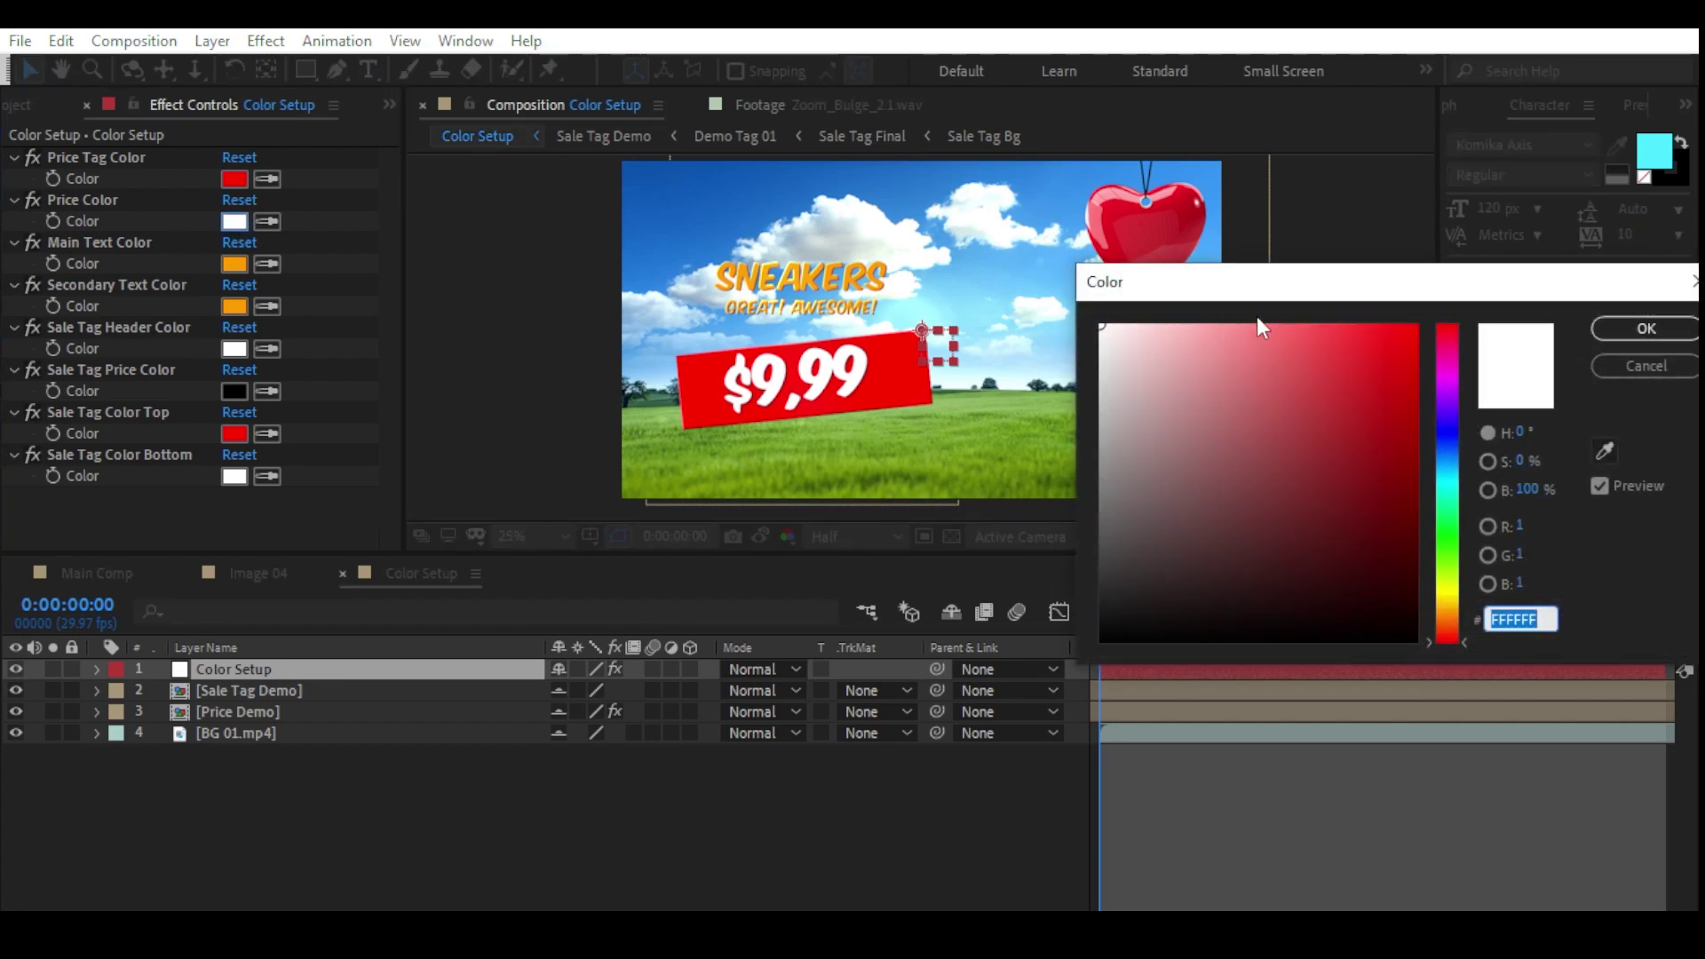
click(1368, 361)
drag(1447, 391, 1448, 442)
key(Escape)
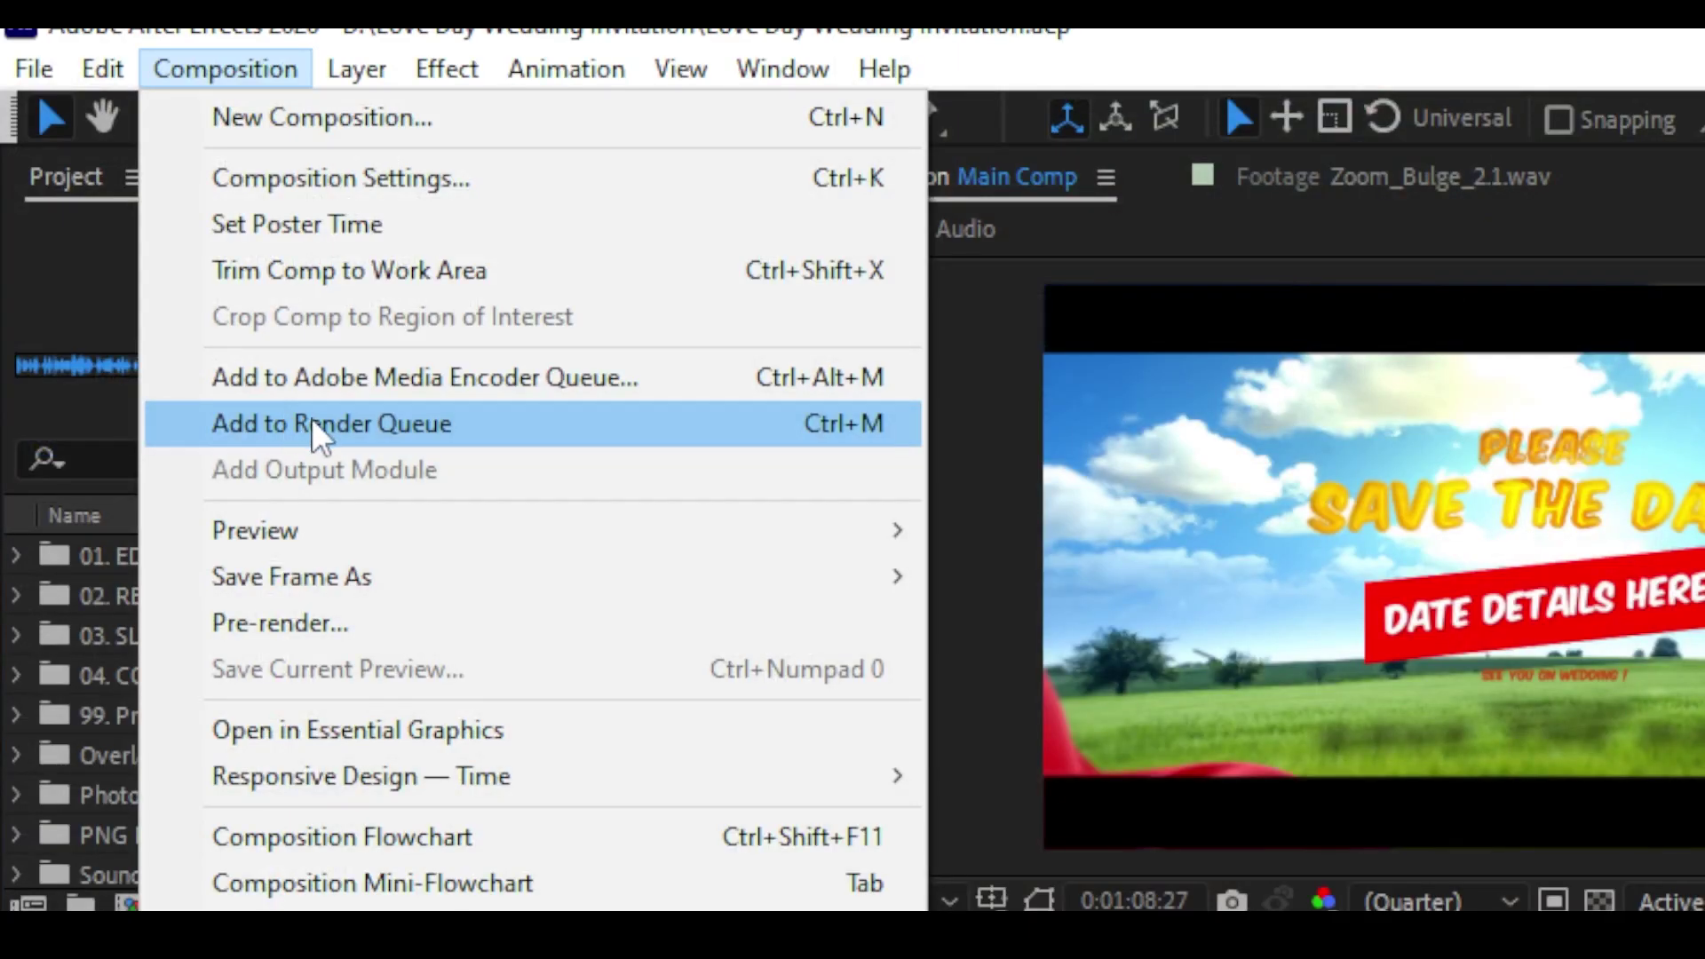
Step: Queue Main Comp for rendering and remove the already finished render item
click(320, 424)
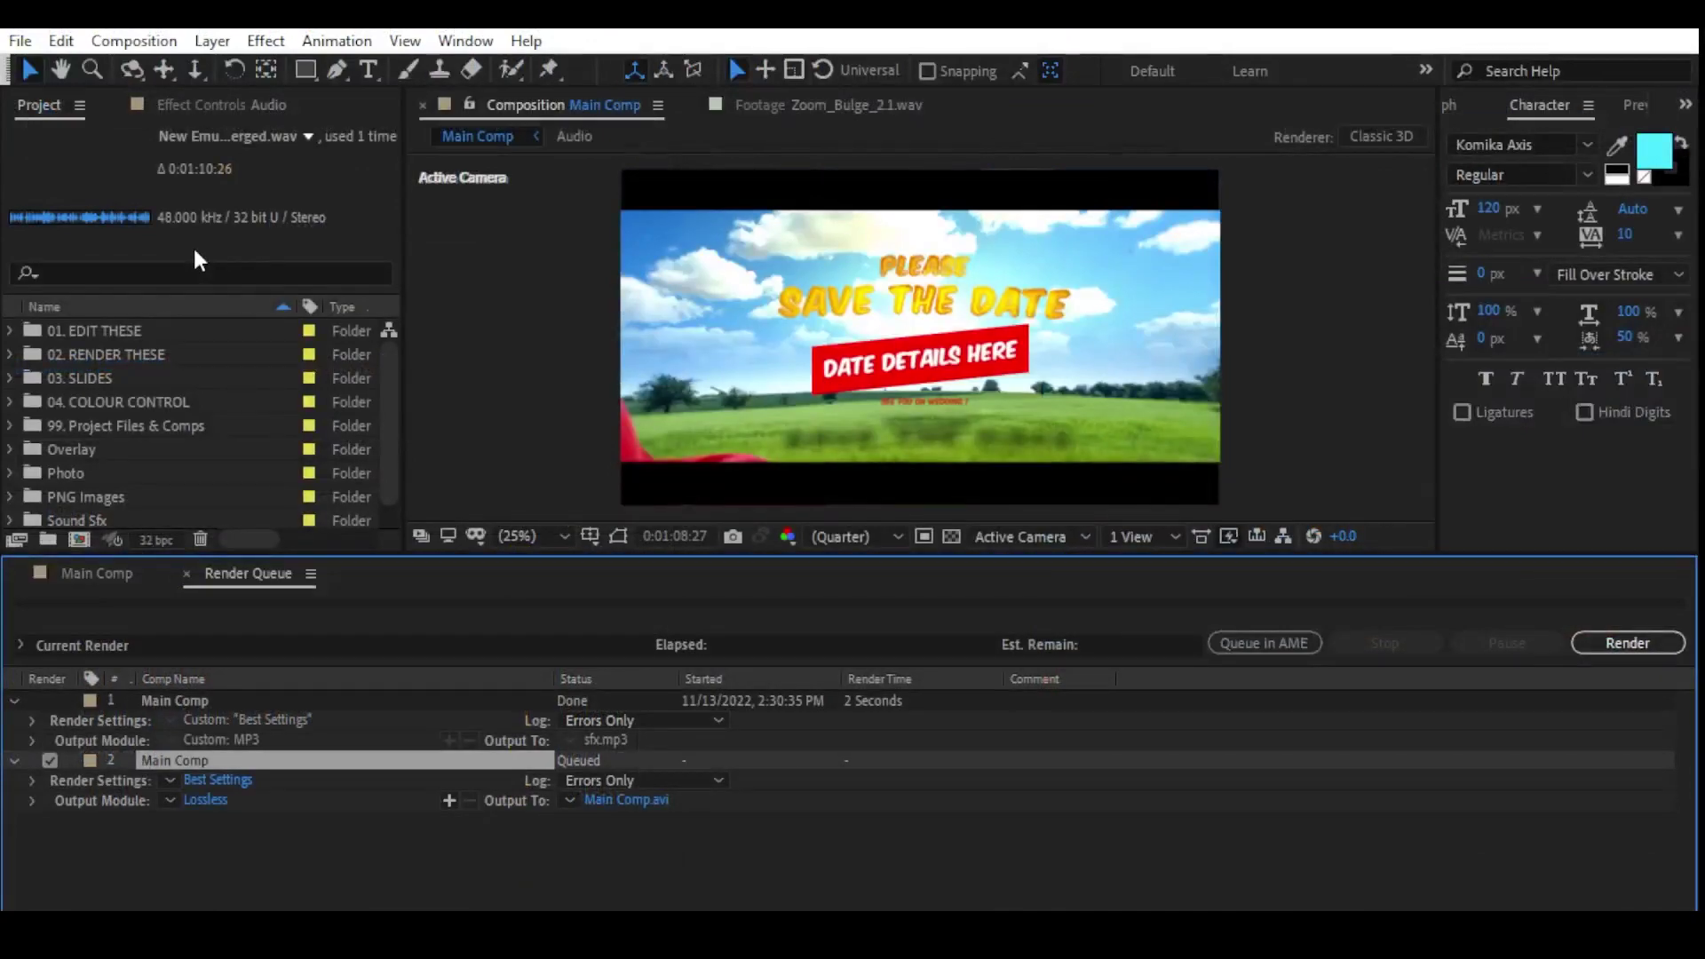
click(190, 698)
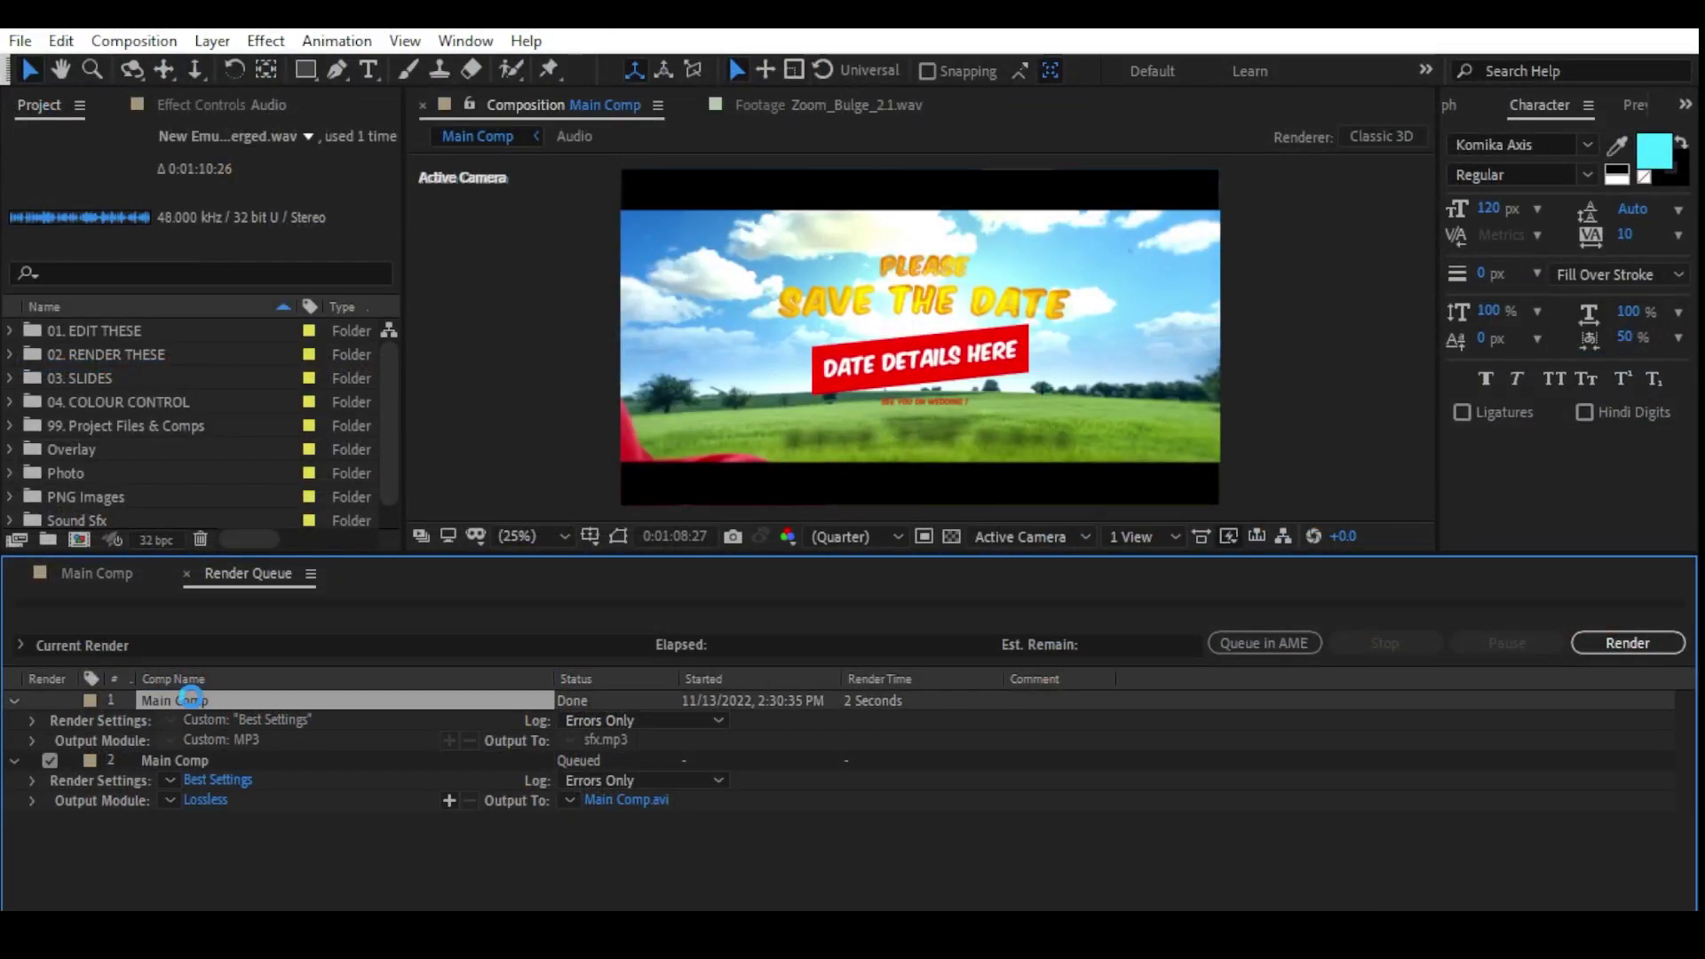
key(Delete)
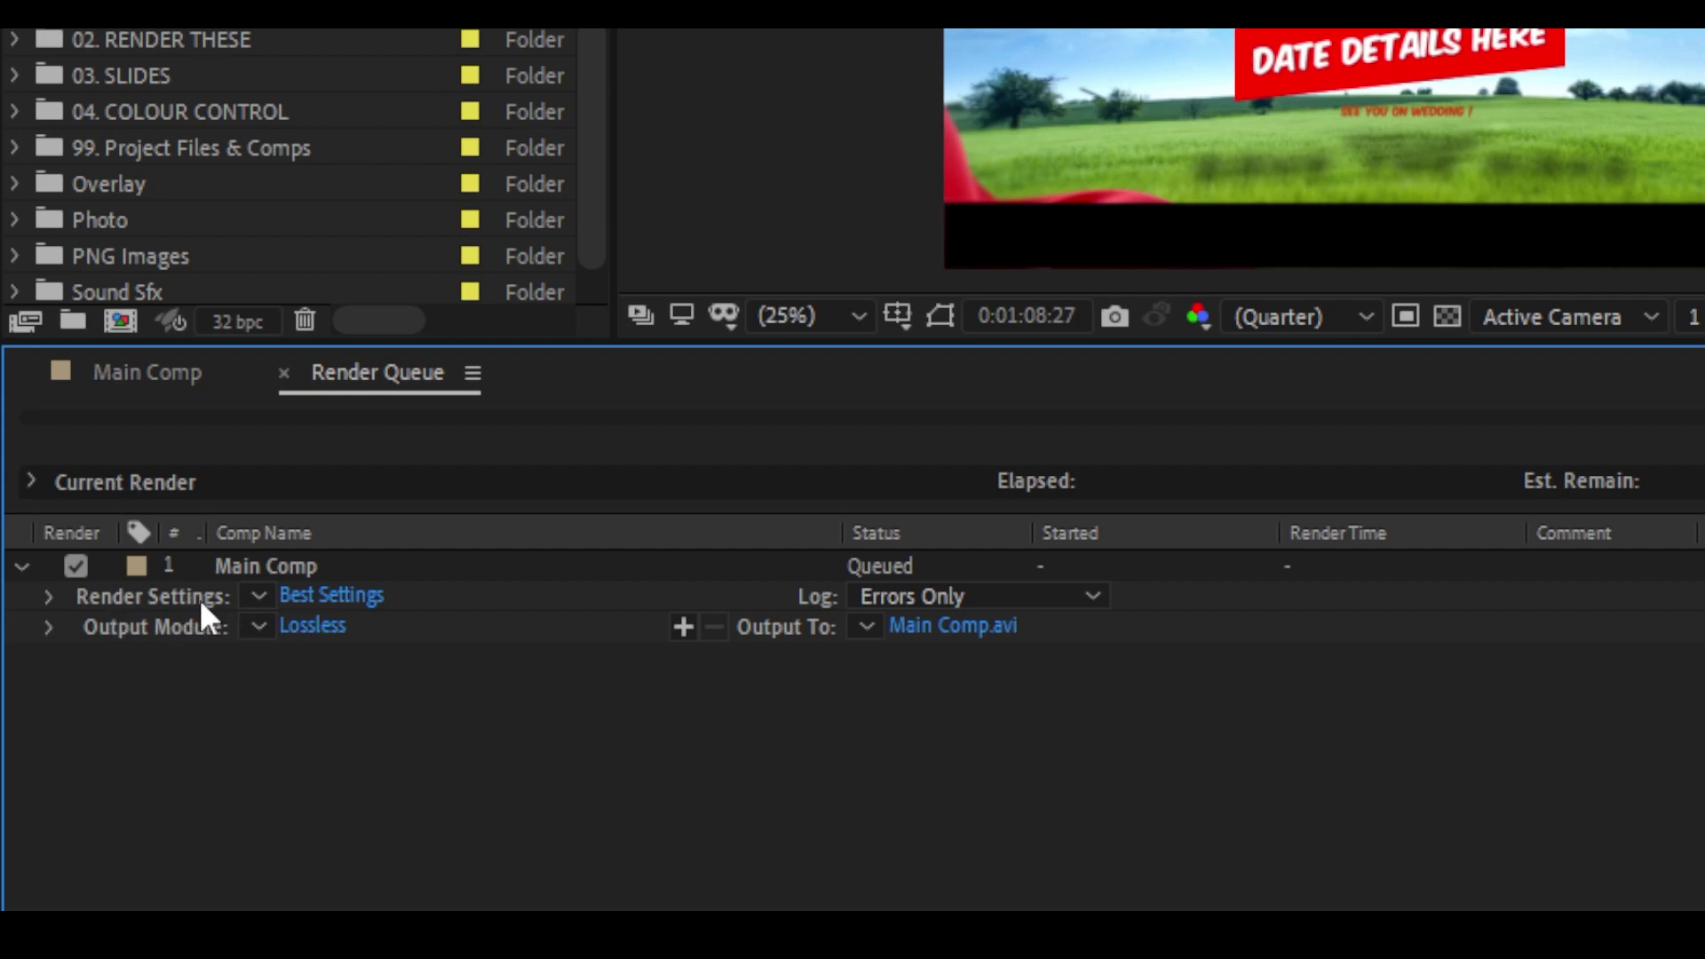
Step: Apply Best Settings to Main Comp's render and bring up its output module settings
click(334, 596)
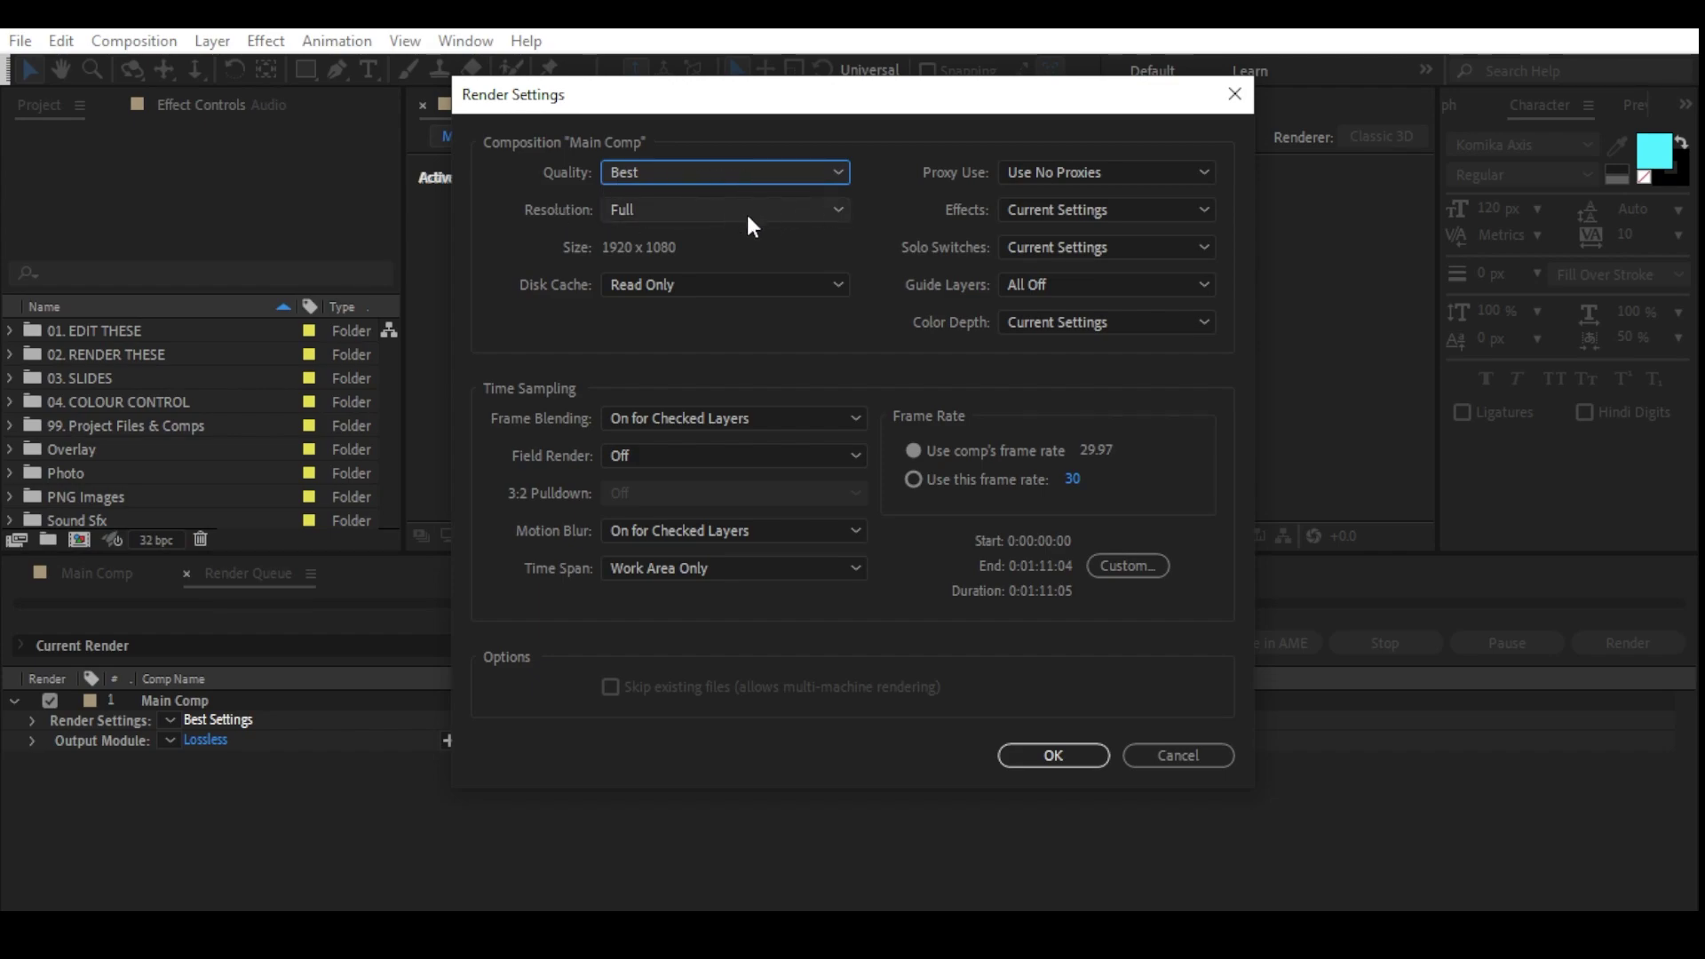
click(1053, 755)
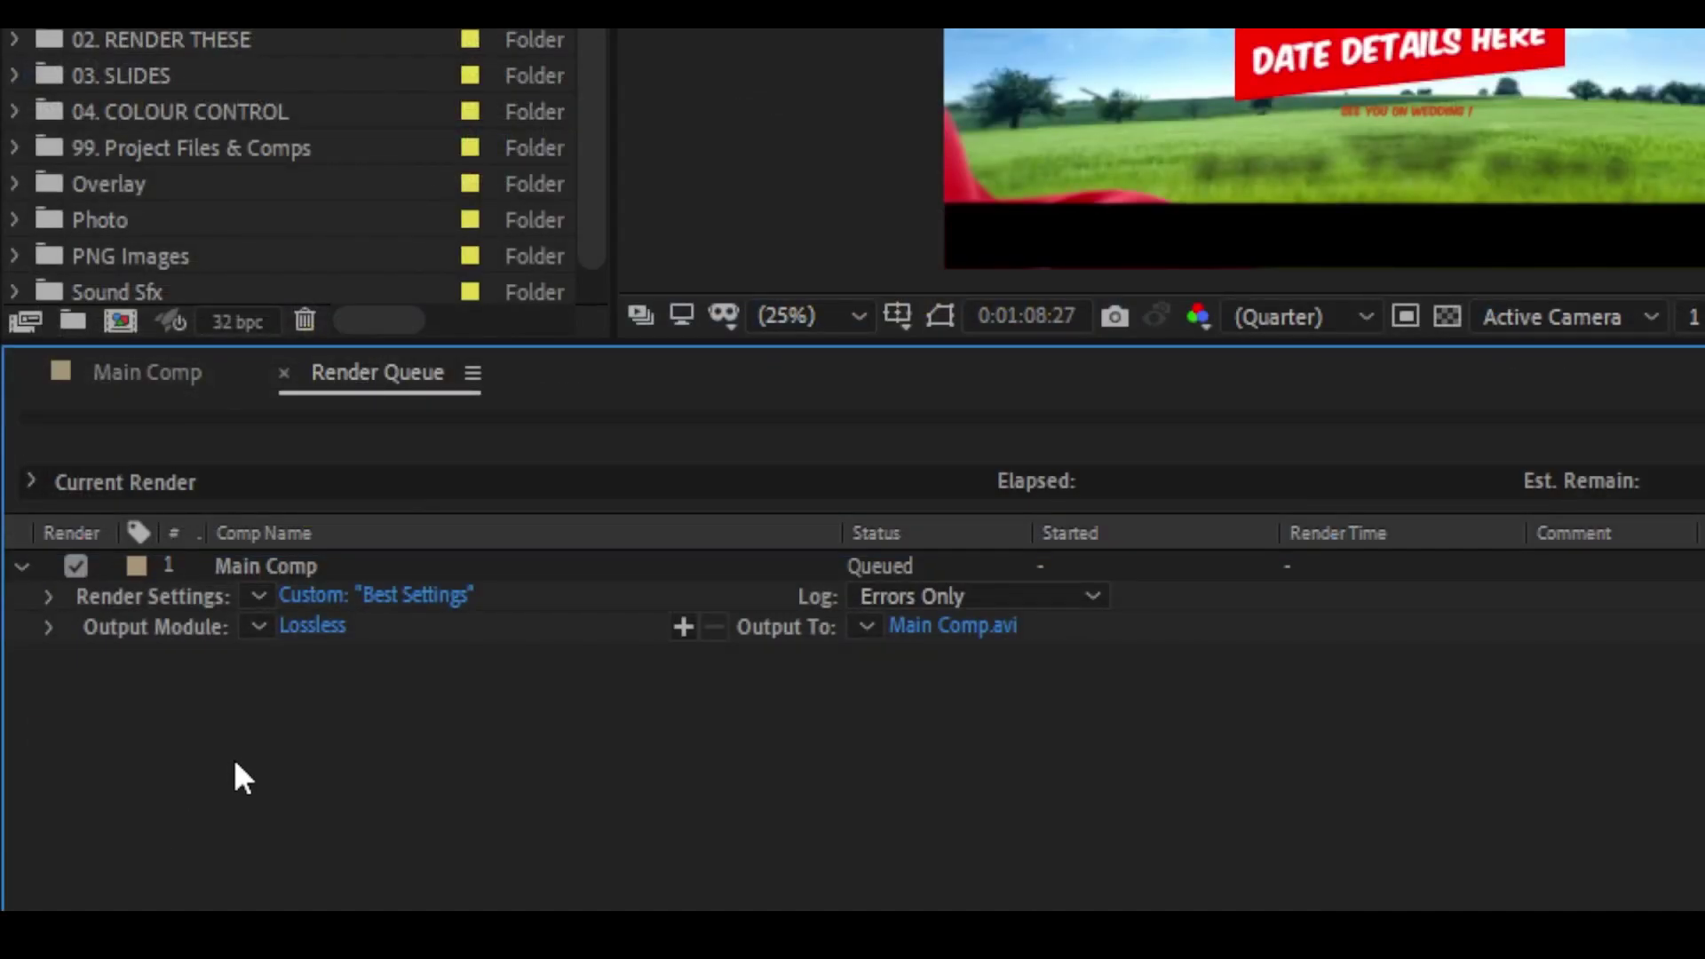
click(313, 626)
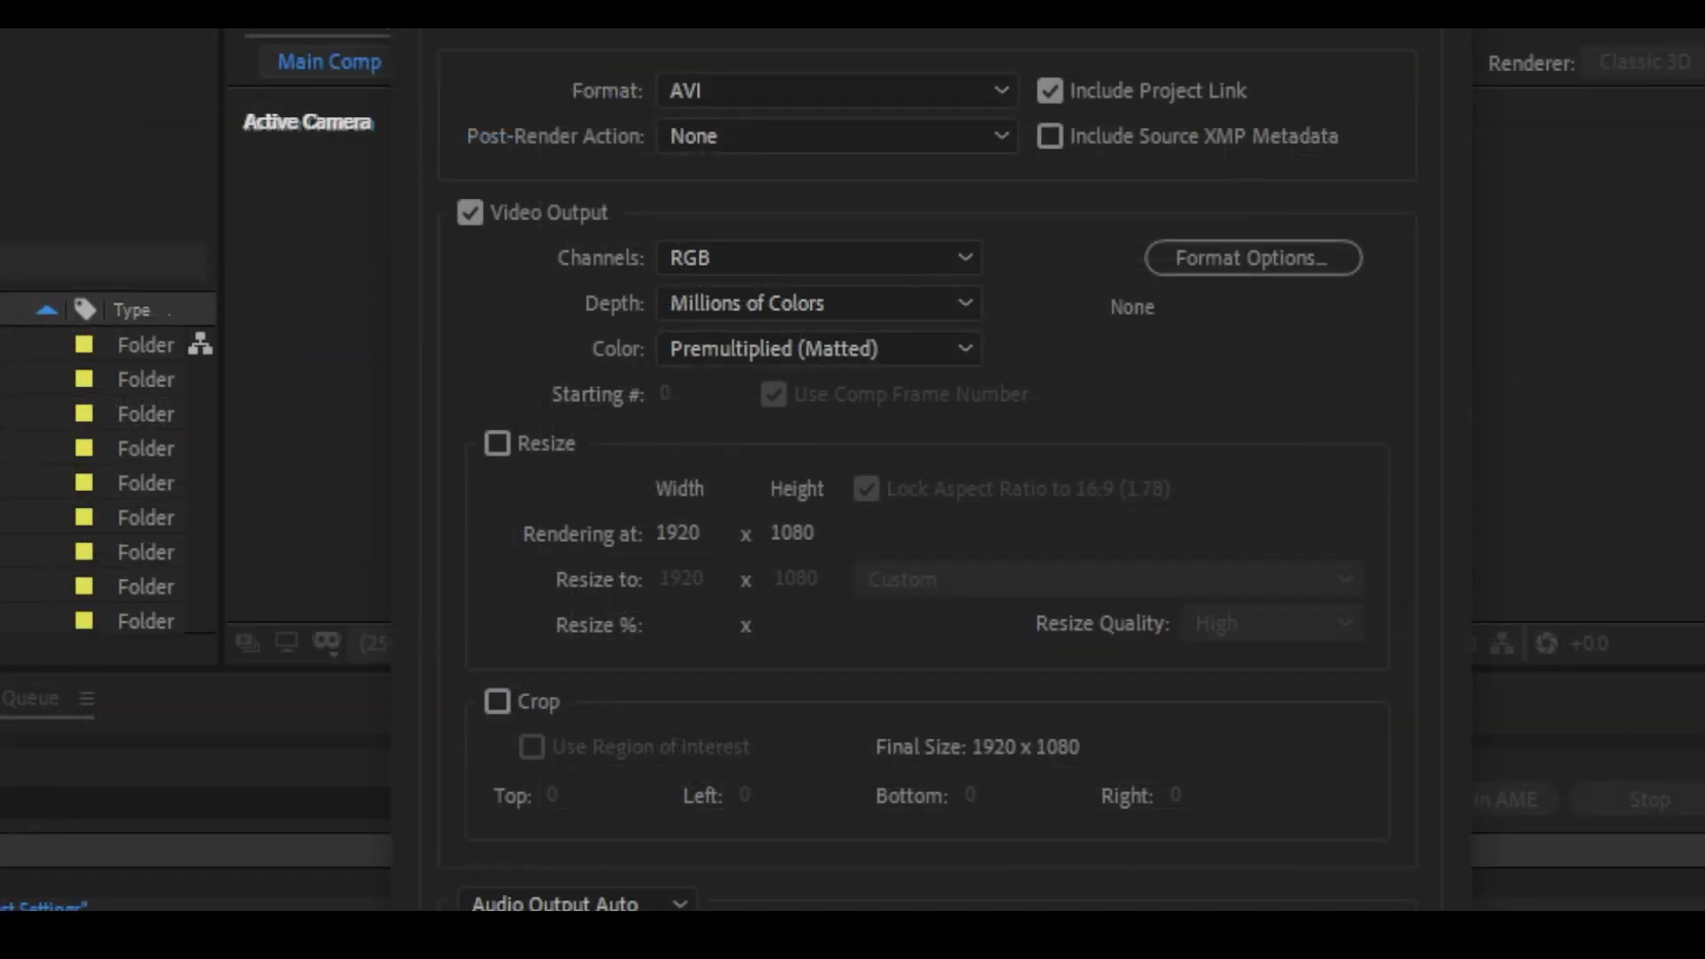
Step: Switch the output format to QuickTime, keep the GoPro CineForm codec, and confirm
click(799, 89)
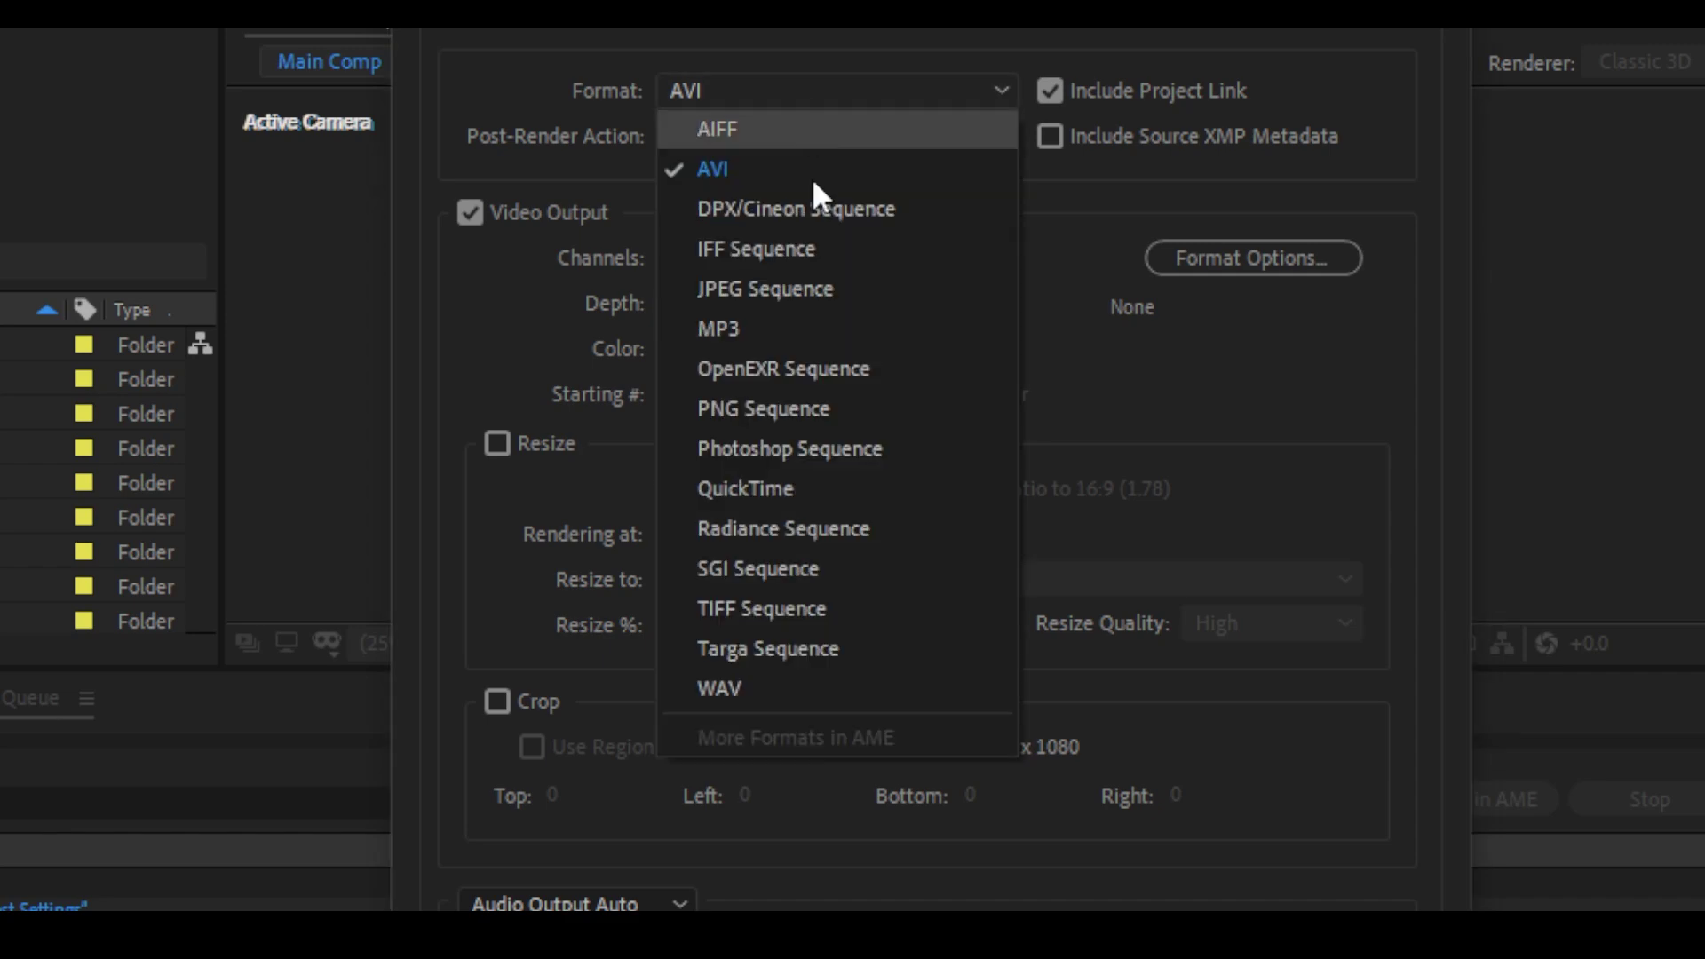
click(775, 487)
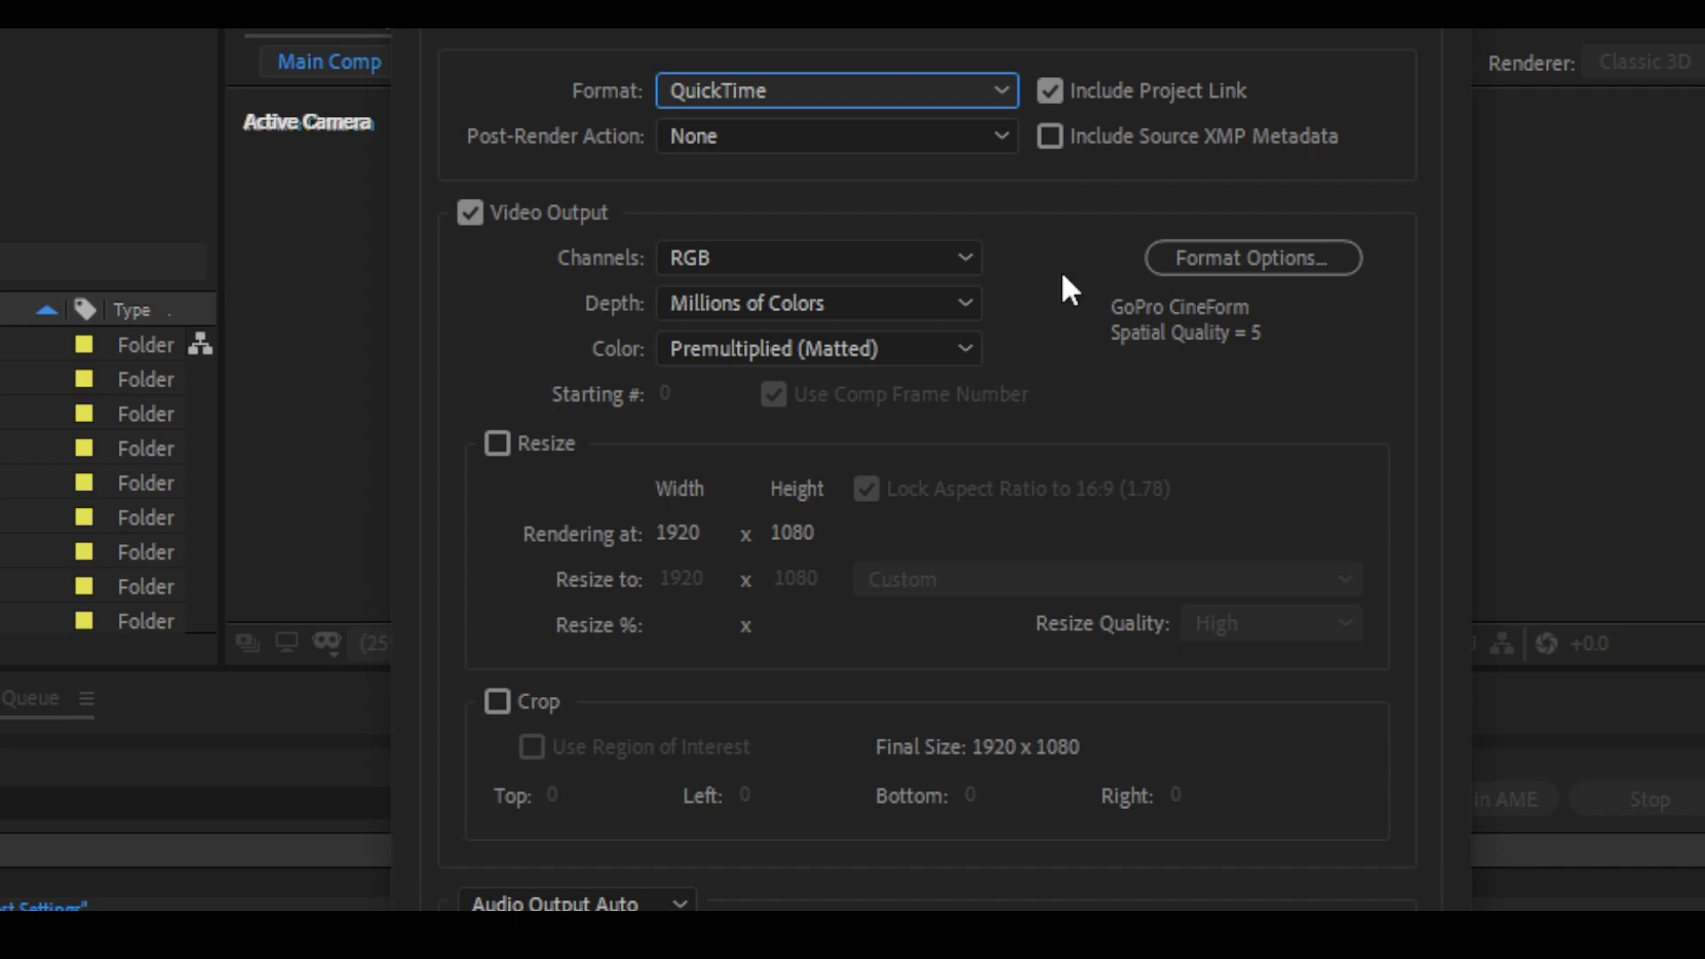
click(1271, 257)
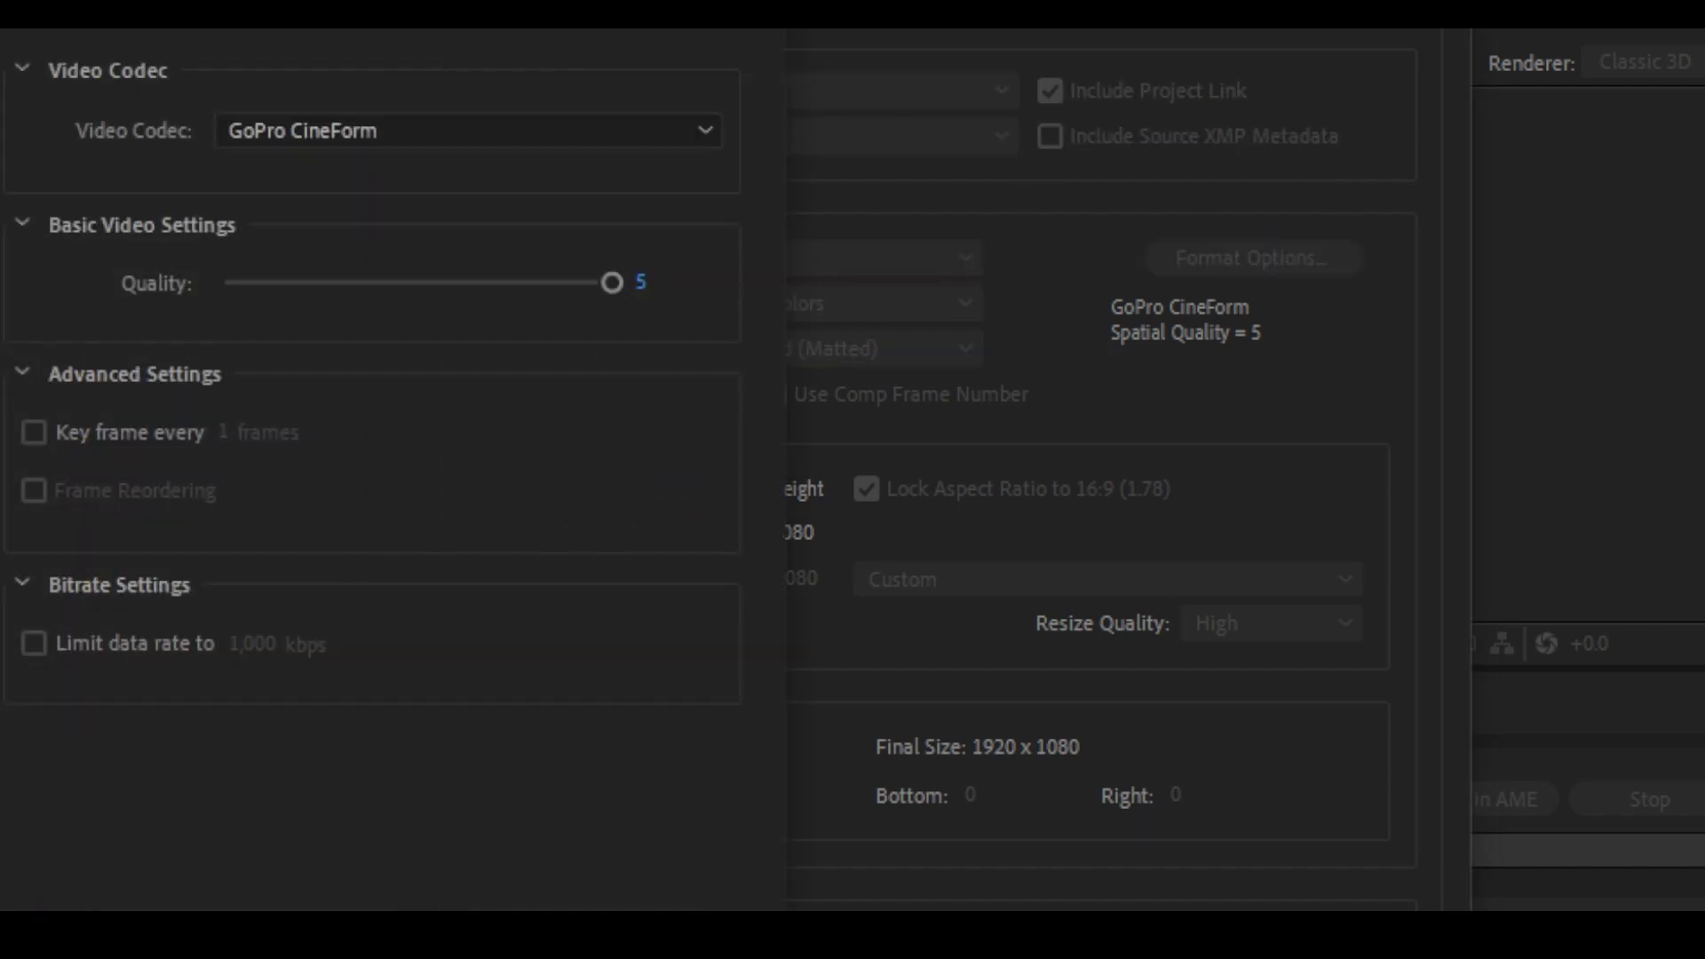
drag(497, 30, 968, 113)
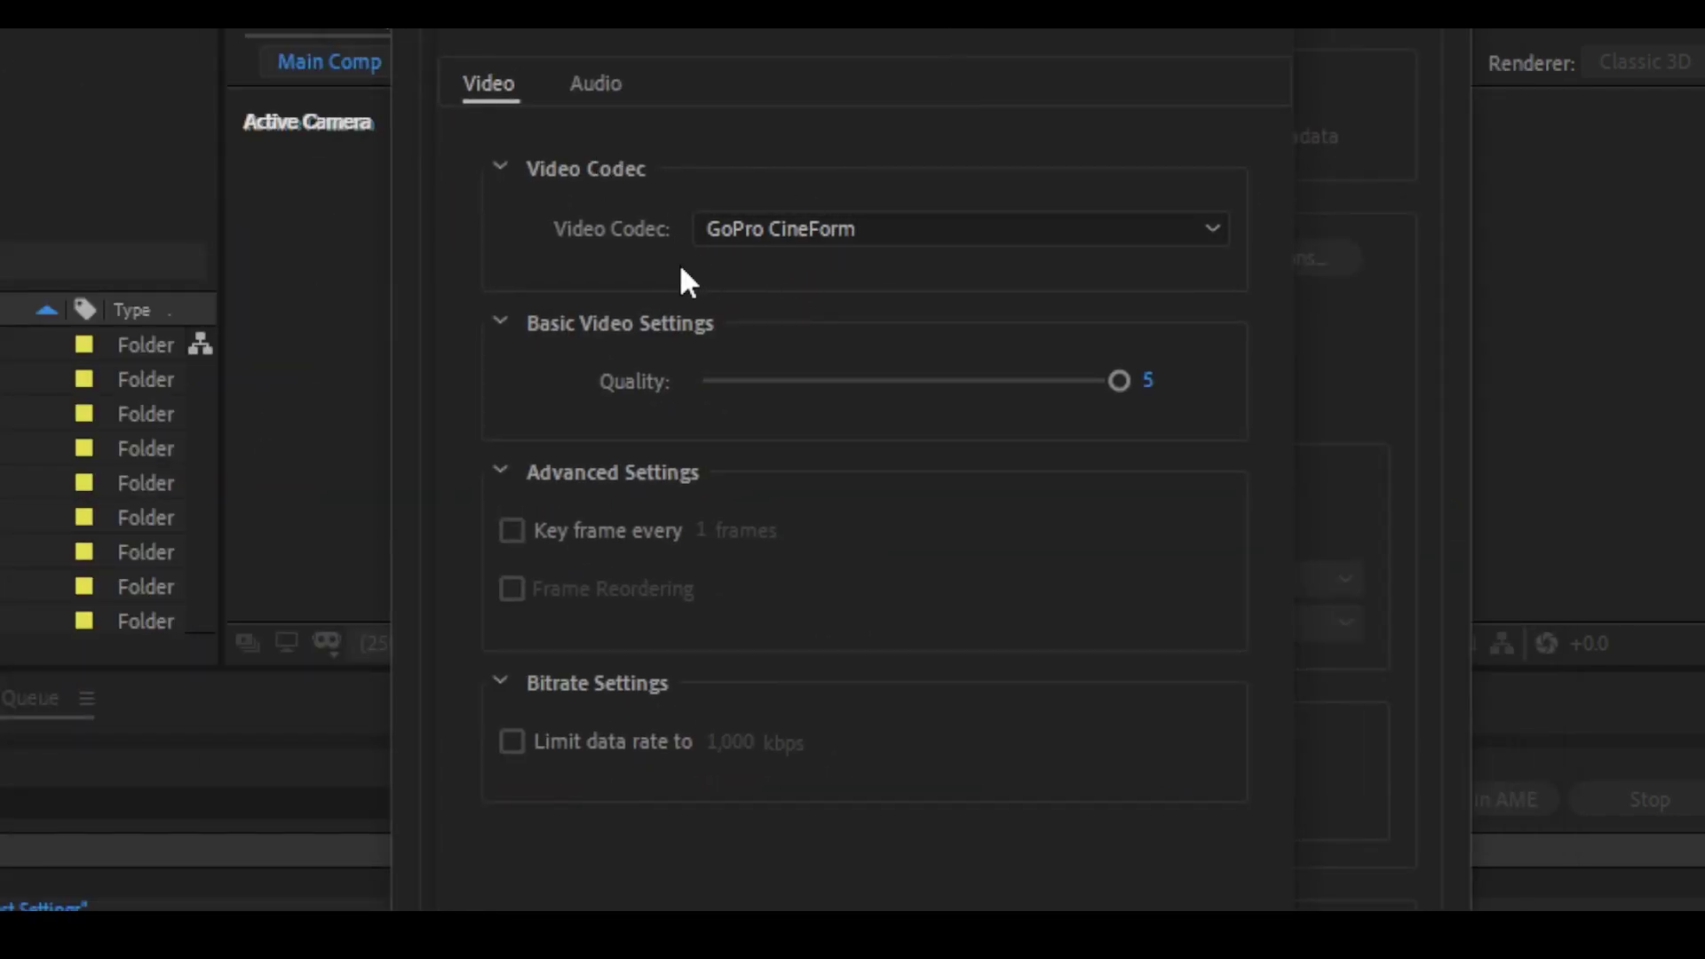
click(902, 229)
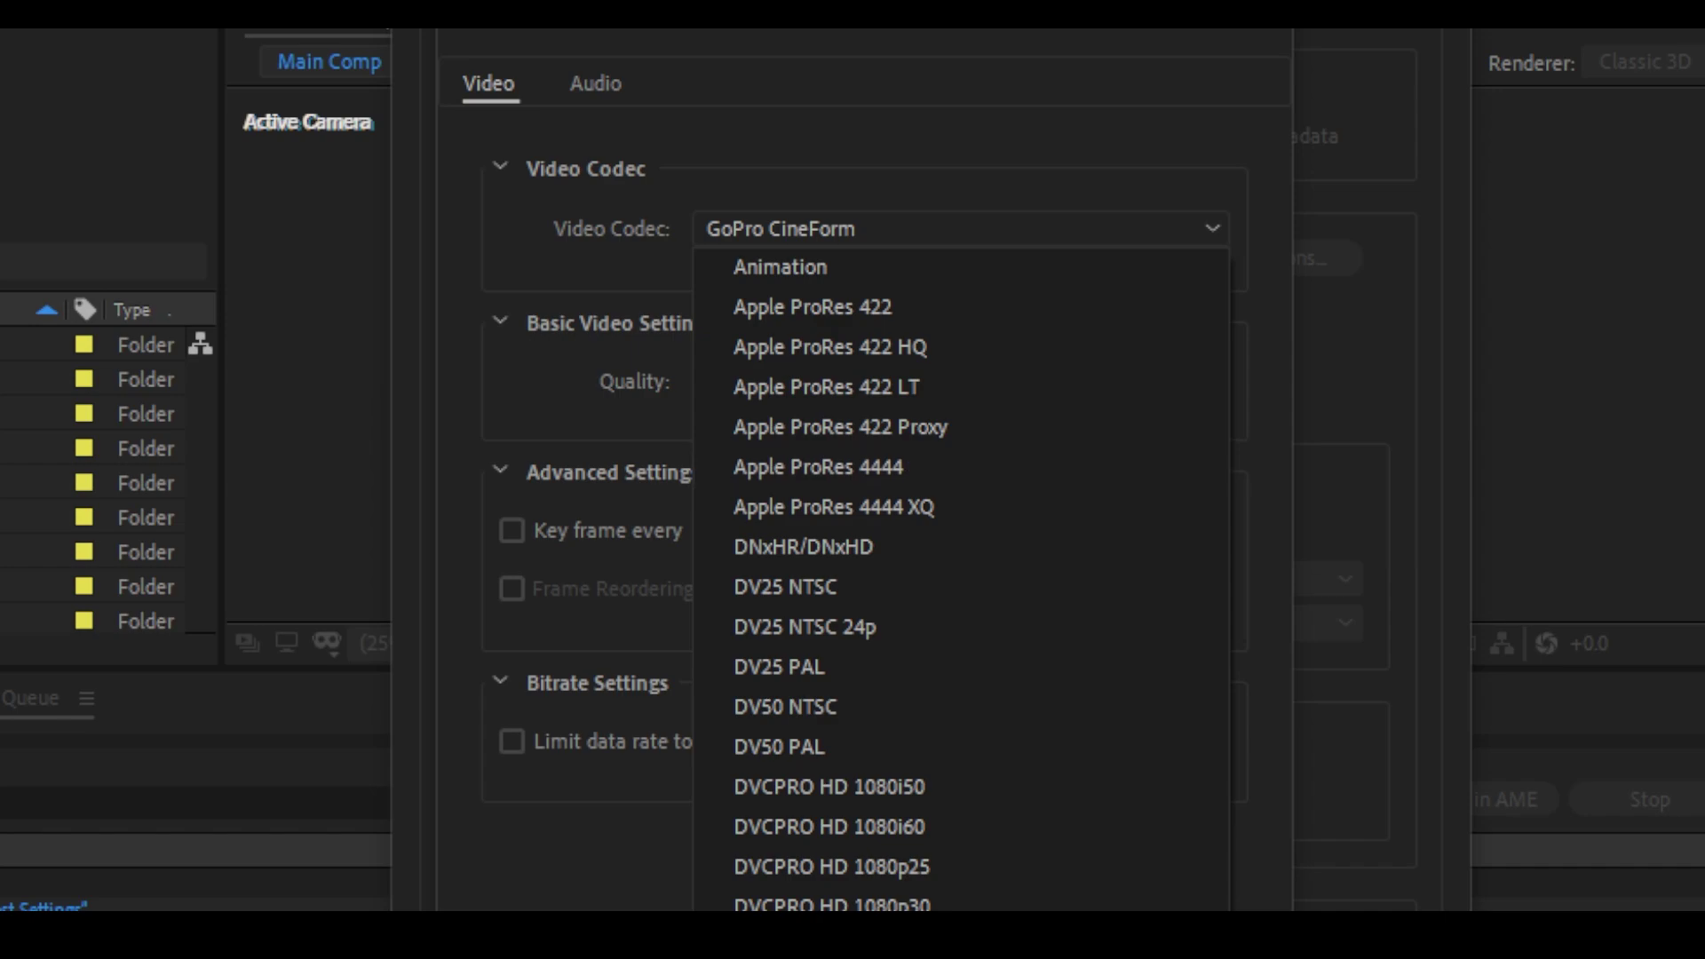
key(Escape)
key(Return)
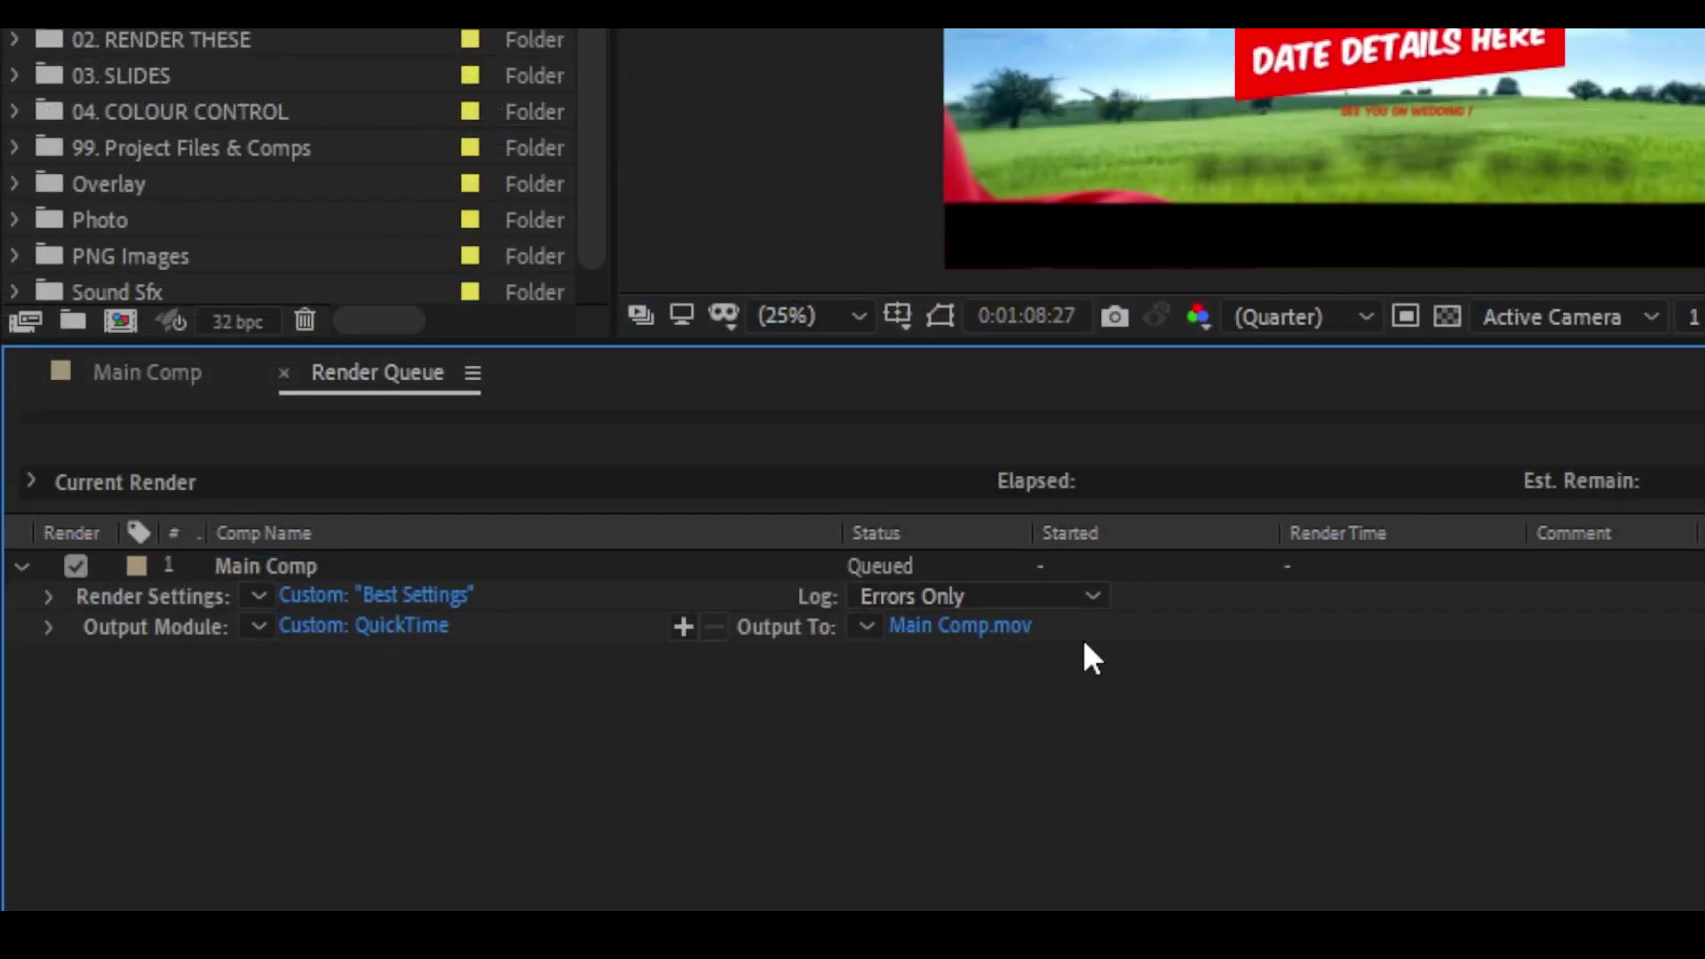
Step: Save Main Comp.mov to New Volume (D:) under the name Main Comp and start rendering
click(951, 627)
click(982, 309)
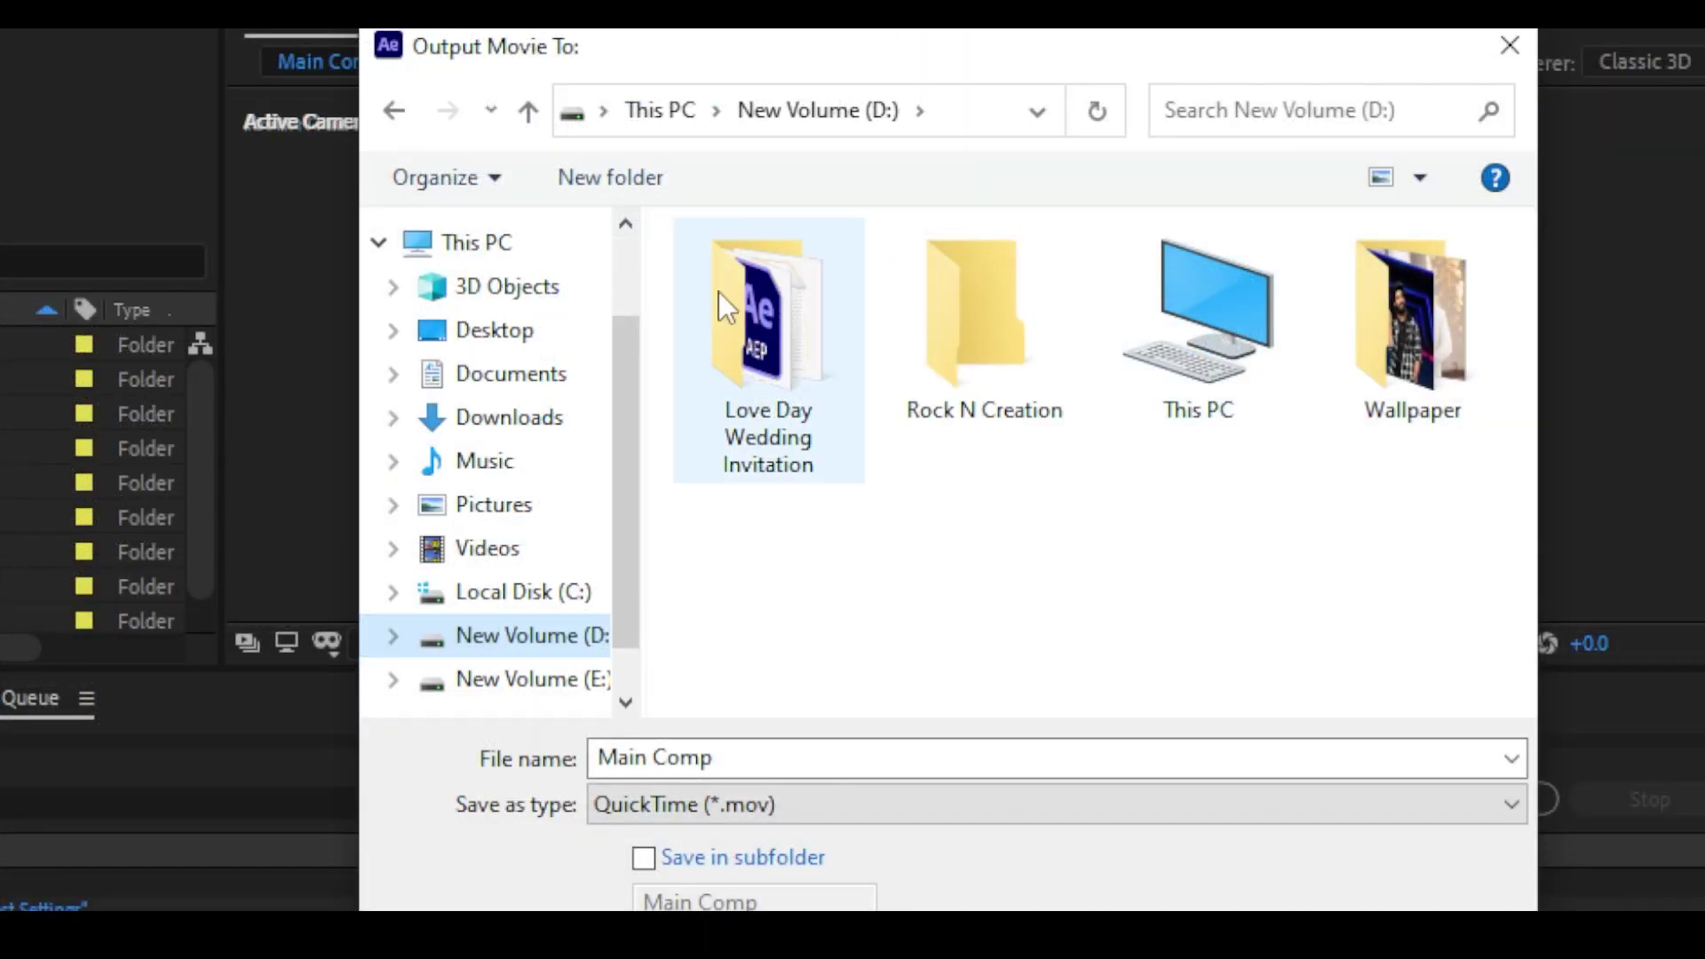
click(740, 761)
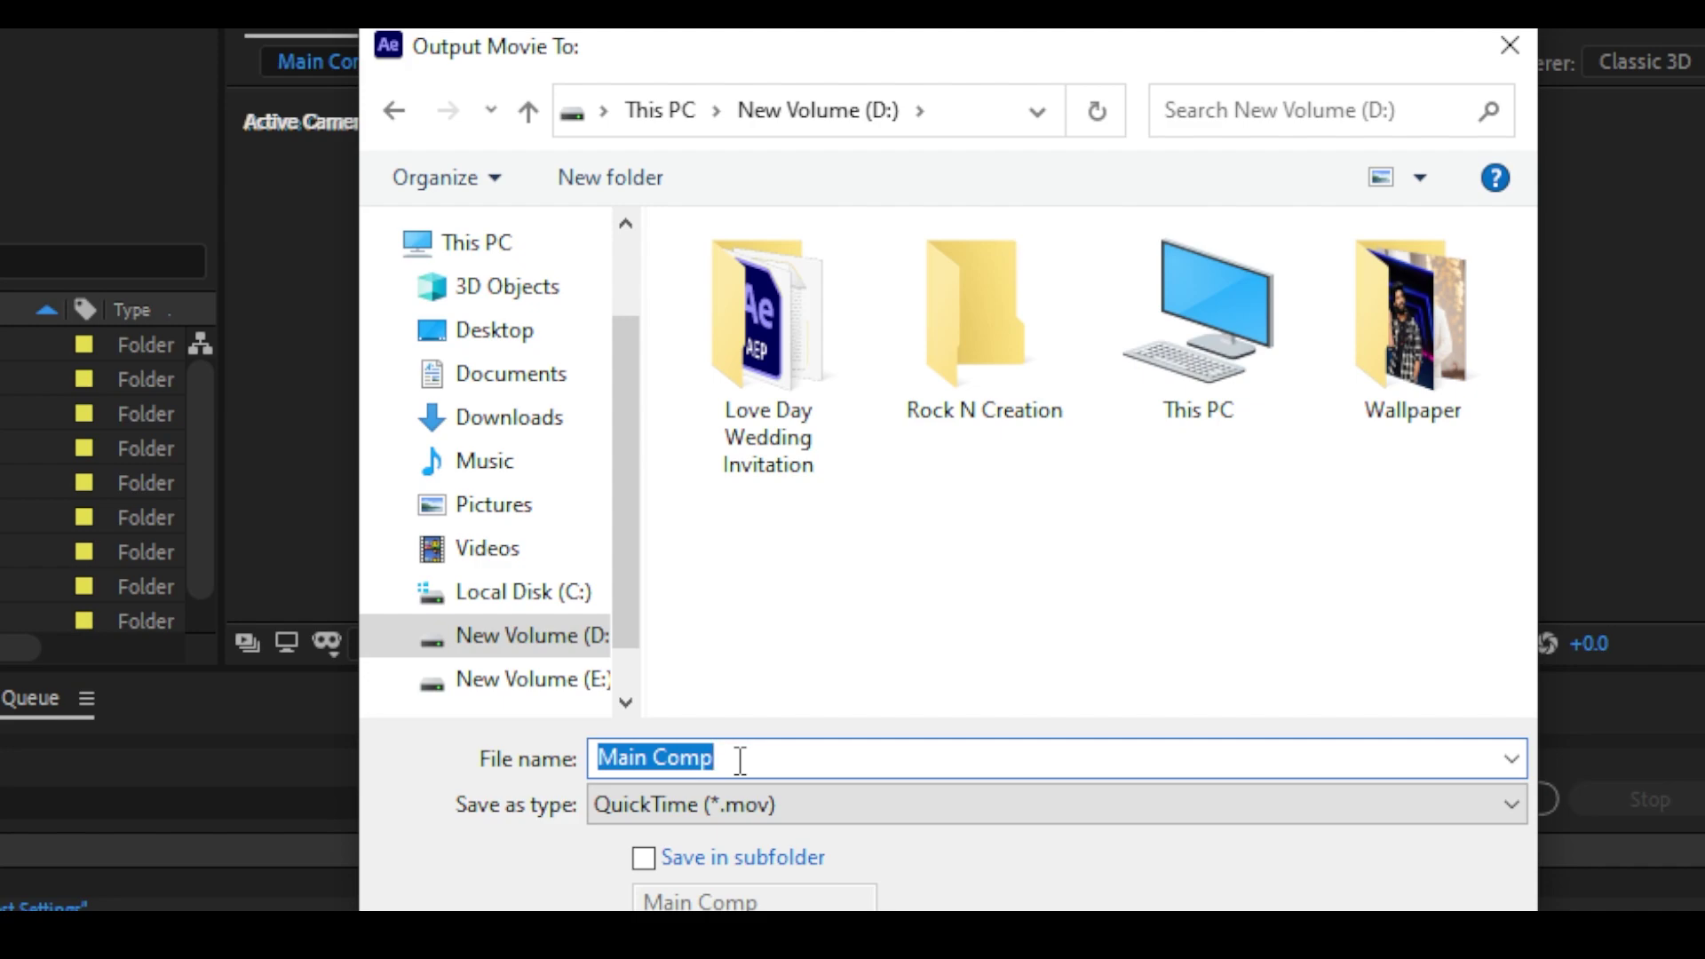
key(End)
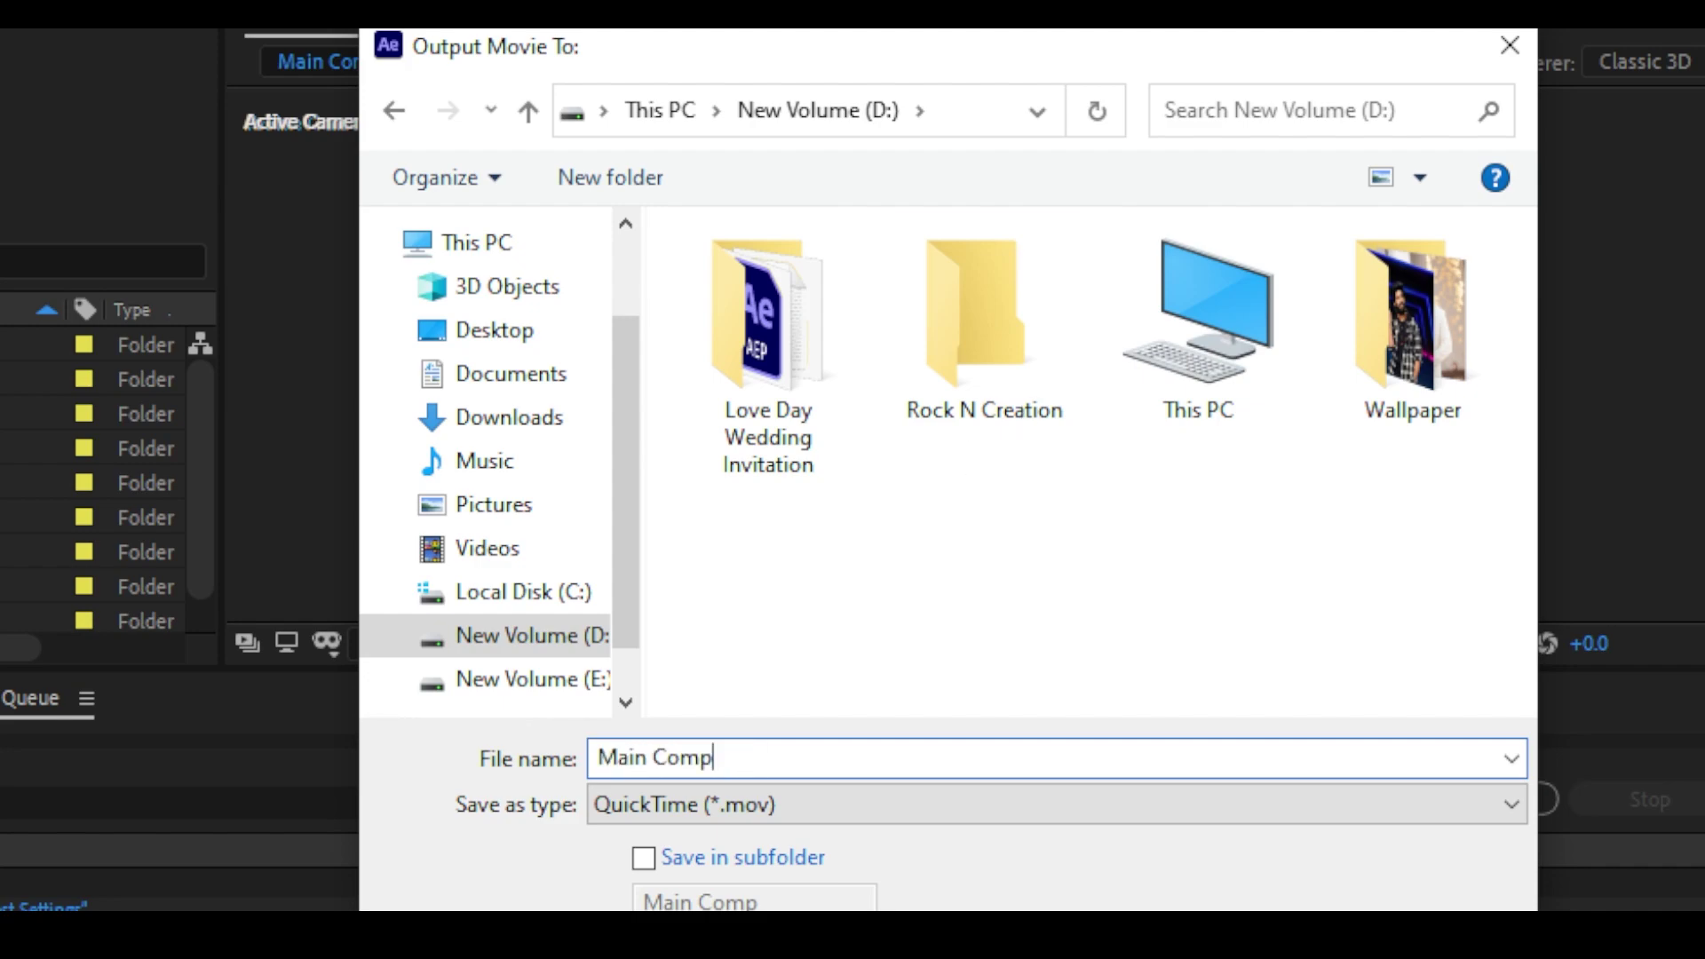
key(Return)
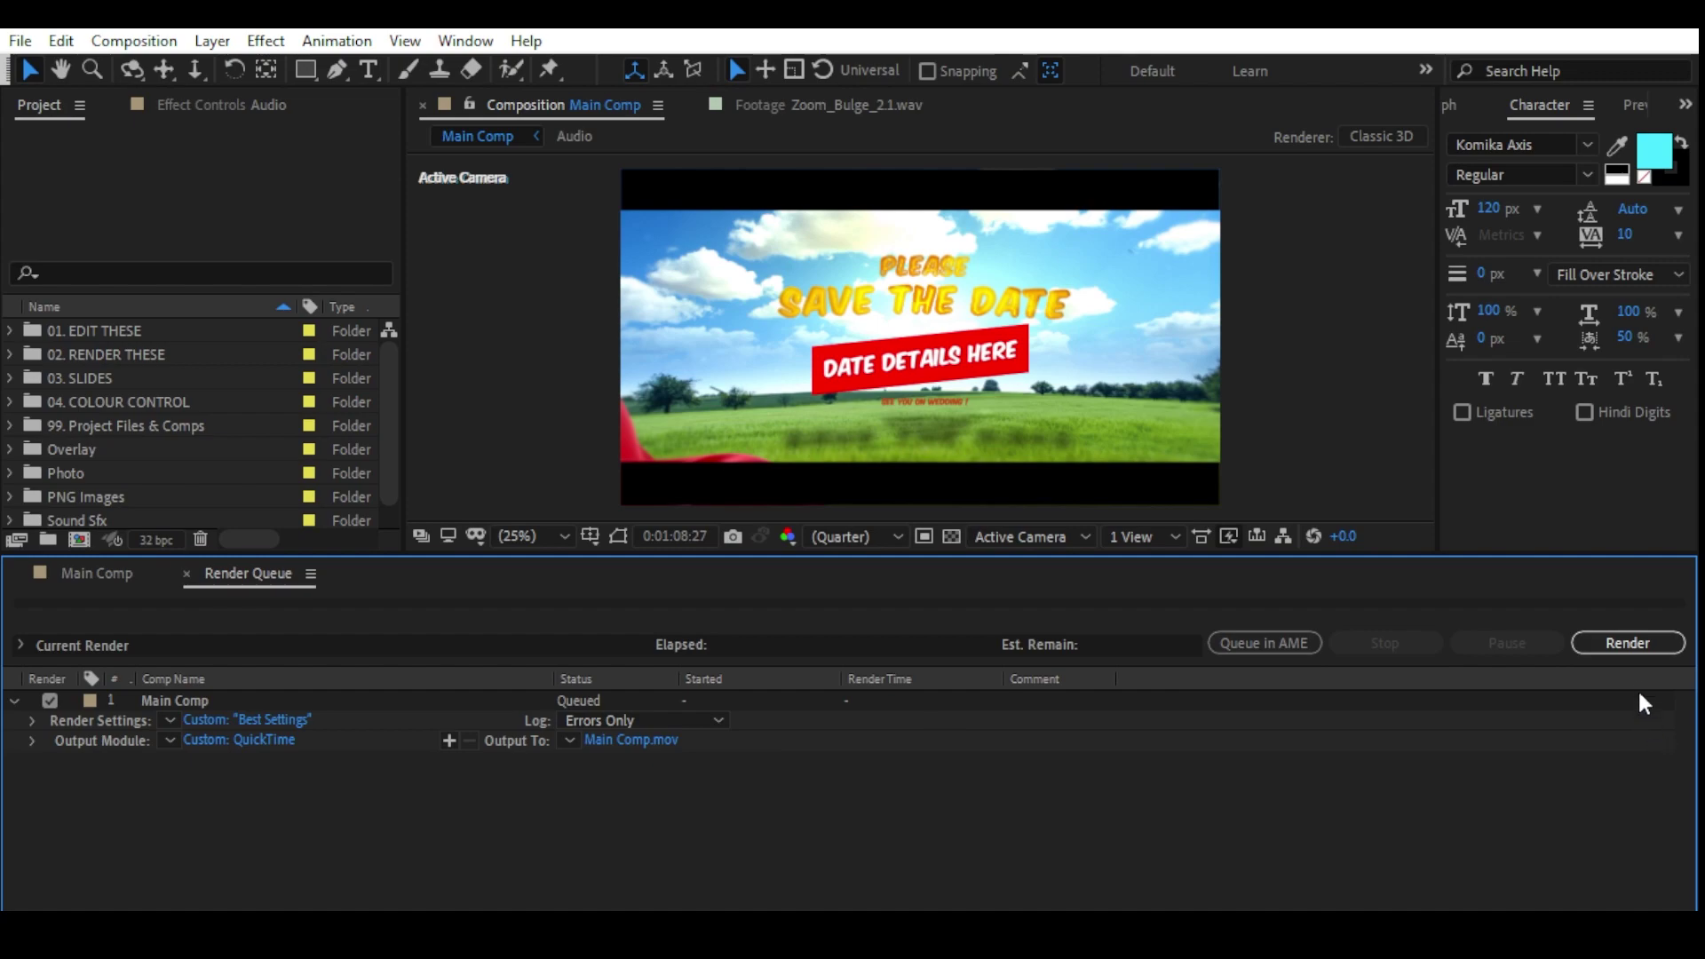
click(1634, 642)
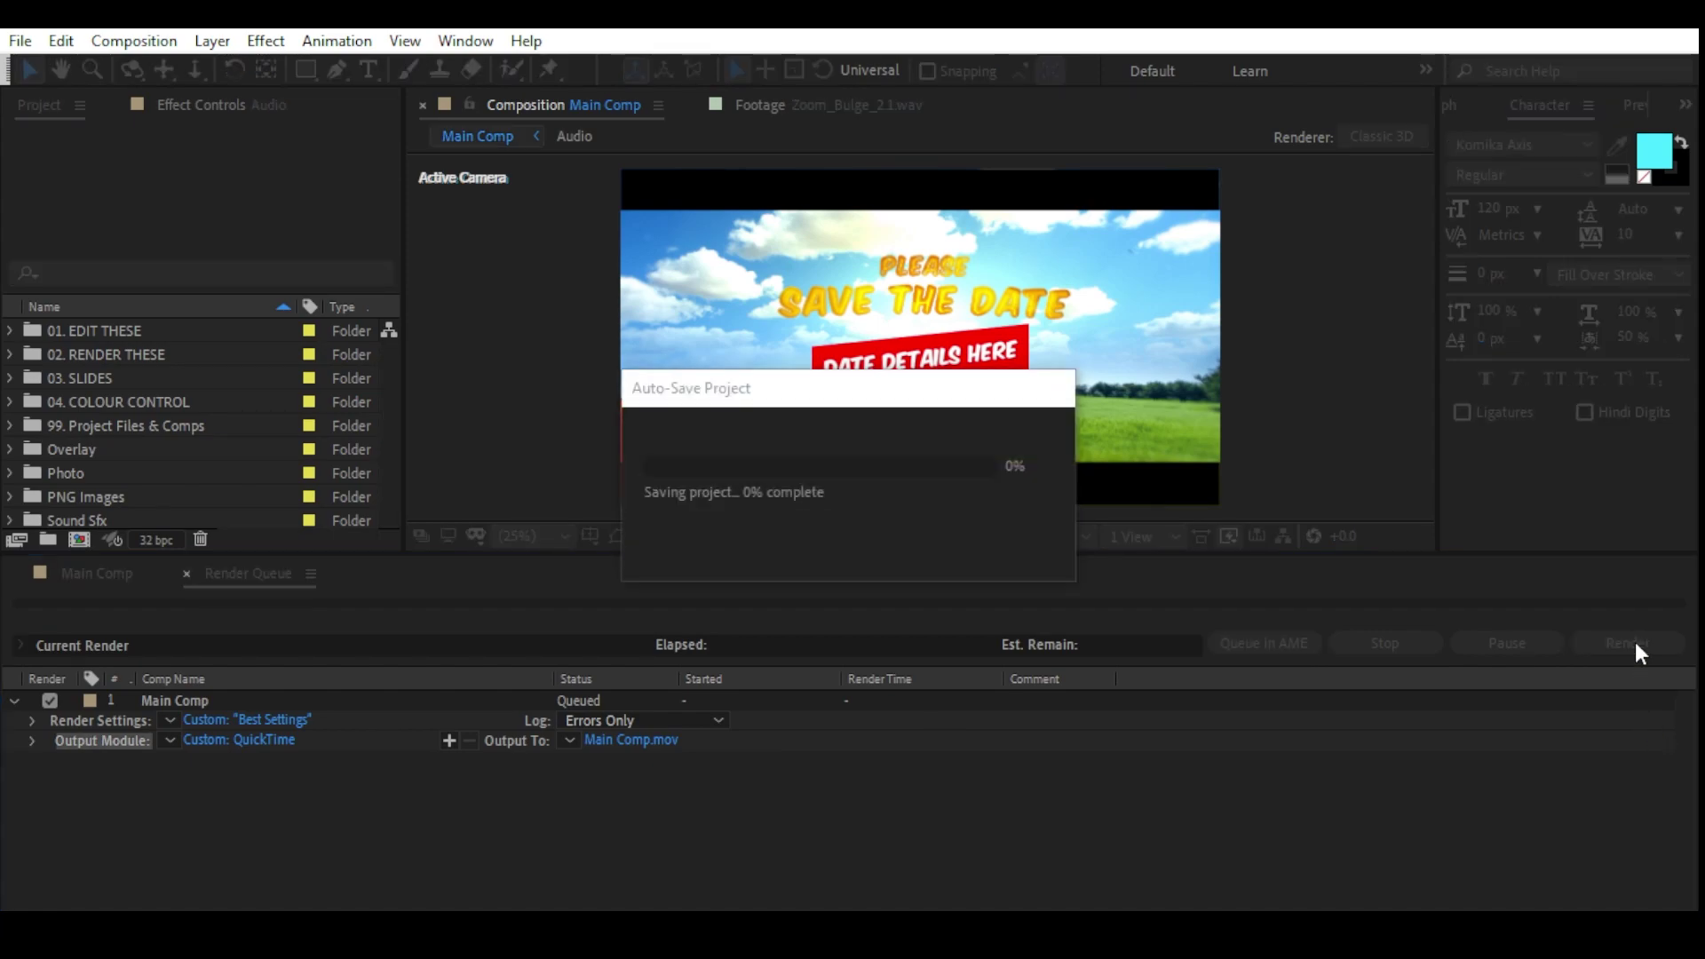